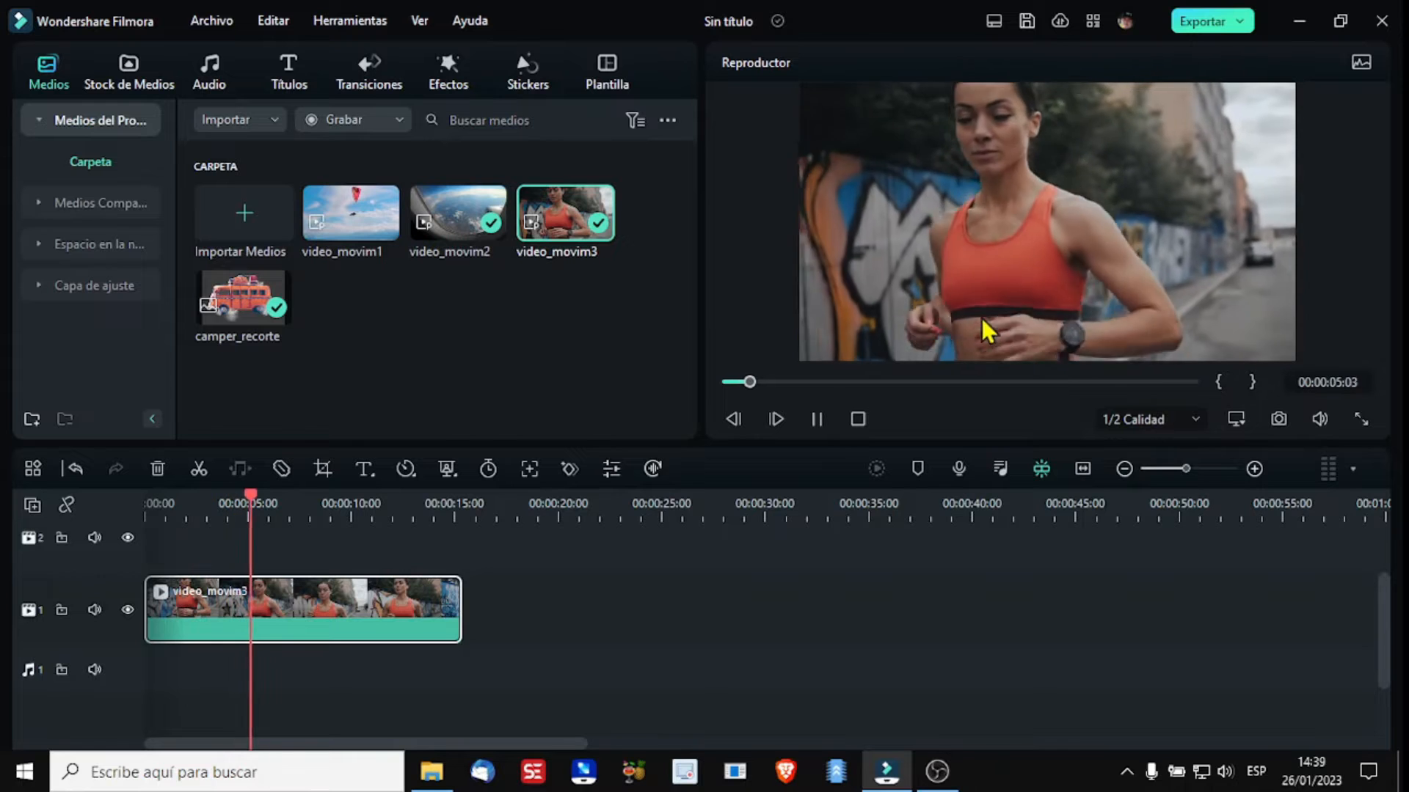
# Step: Run motion tracking on the video_movim3 clip from its start, with a small tracking box fitted over the runner's eyes
pyautogui.press('space')
pyautogui.click(860, 420)
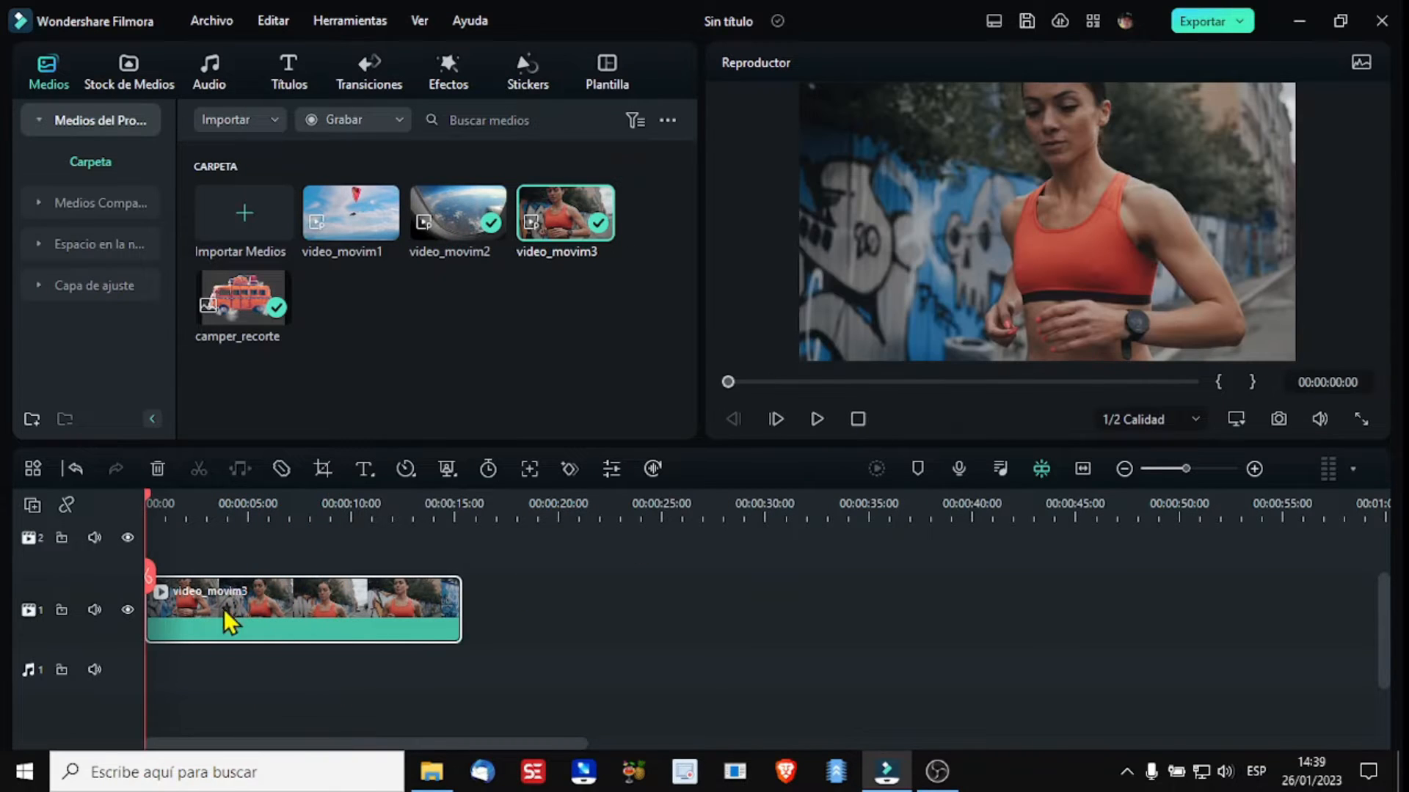
pyautogui.click(531, 468)
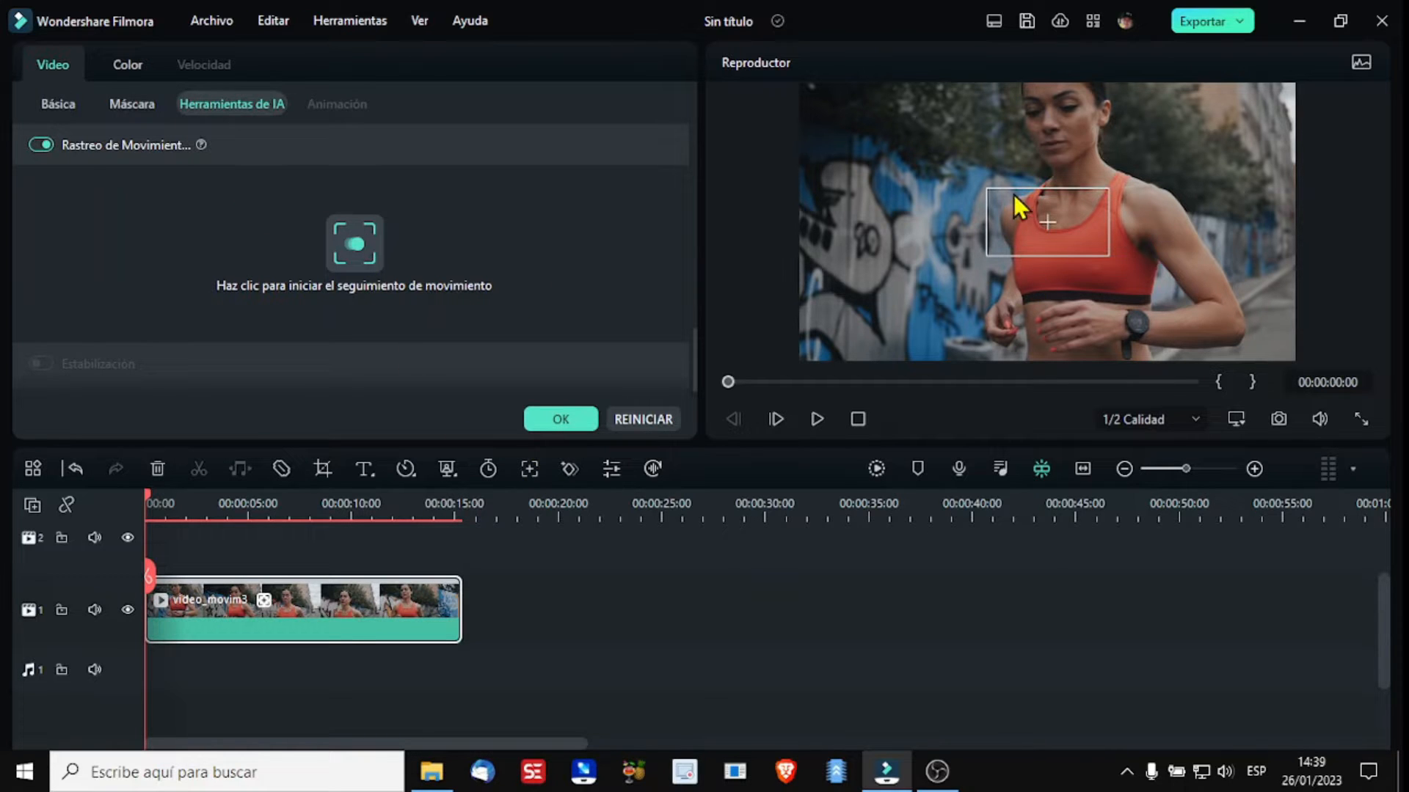
pyautogui.moveTo(1051, 220); pyautogui.dragTo(1055, 119)
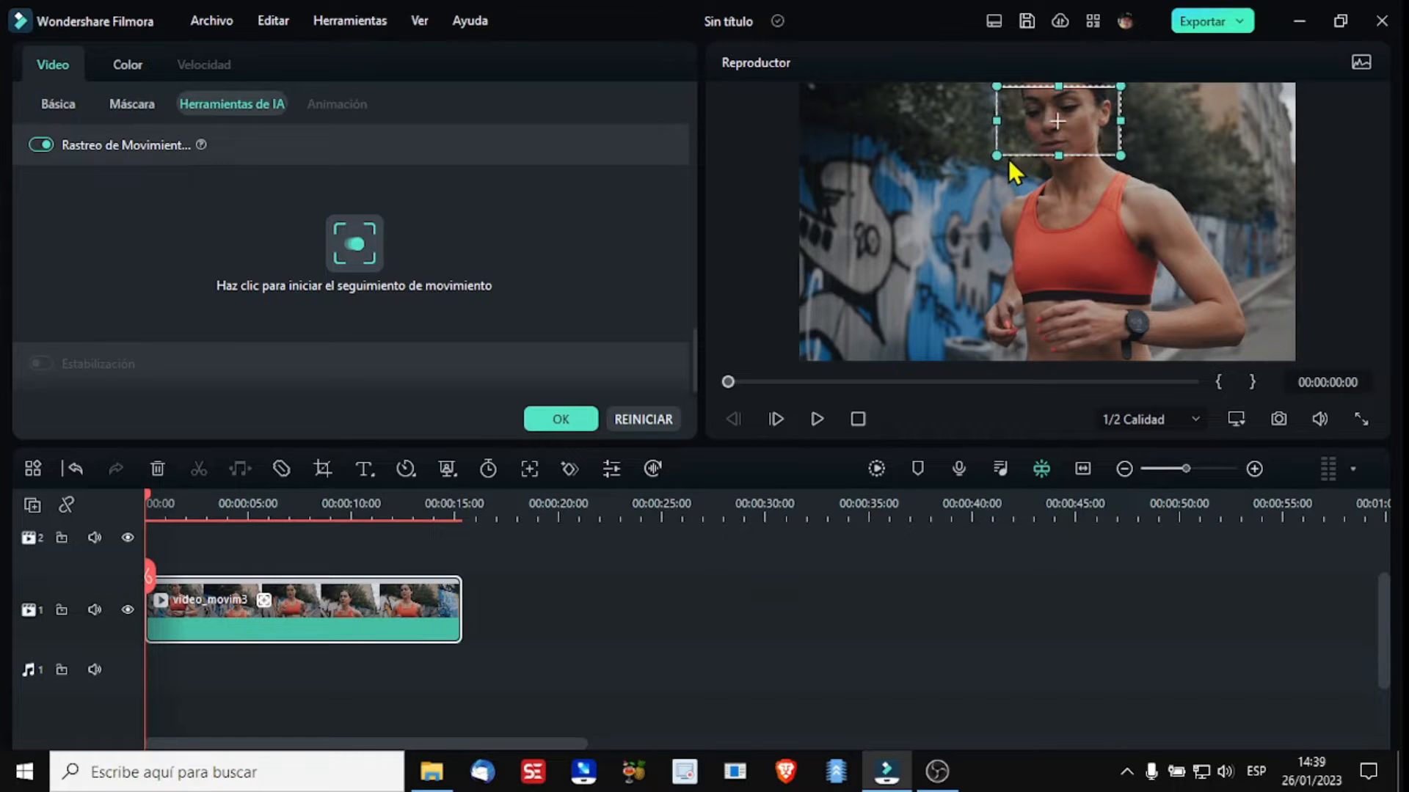
pyautogui.moveTo(1004, 152); pyautogui.dragTo(1044, 110)
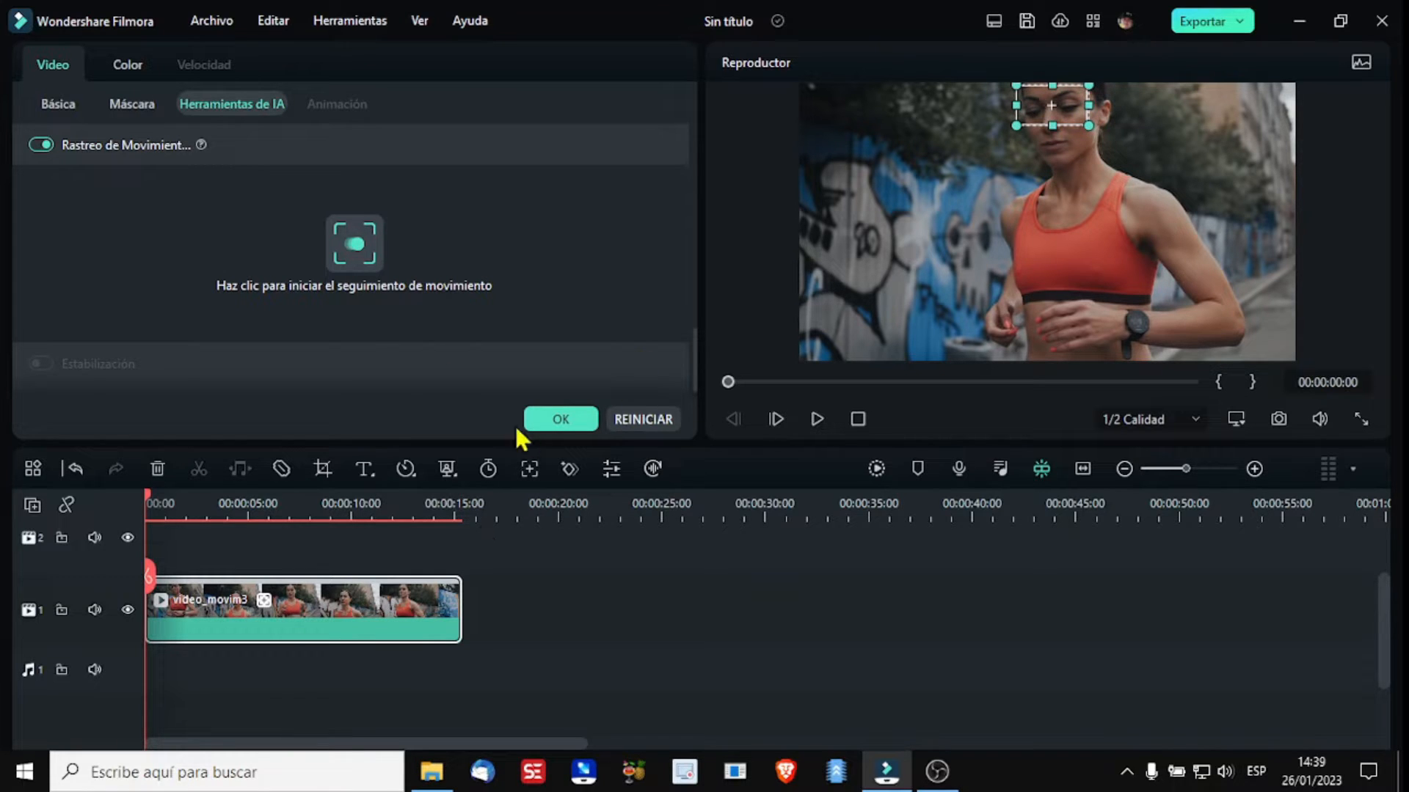
pyautogui.click(363, 232)
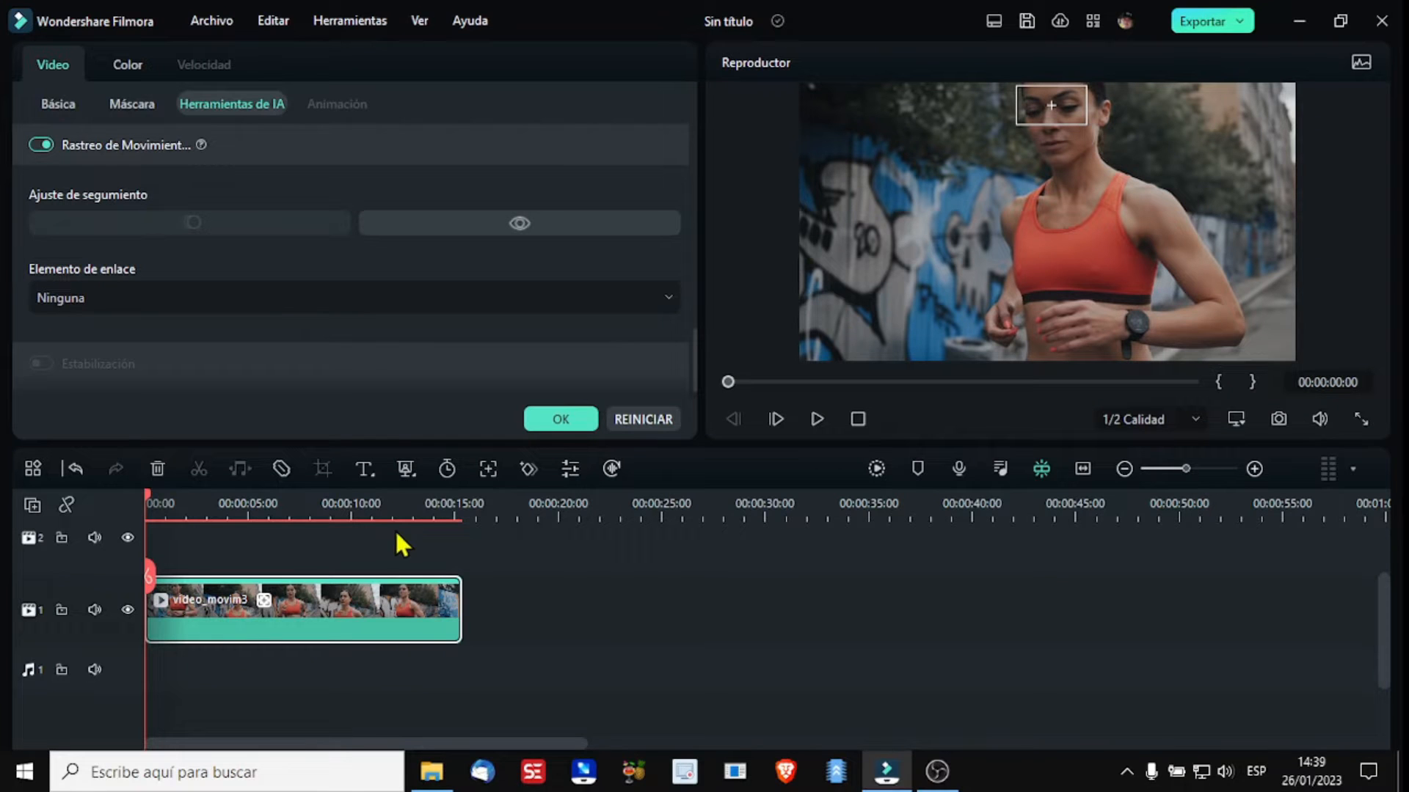
# Step: Link a mosaic to the tracked face and change its style to the pixelated squares pattern
pyautogui.click(367, 301)
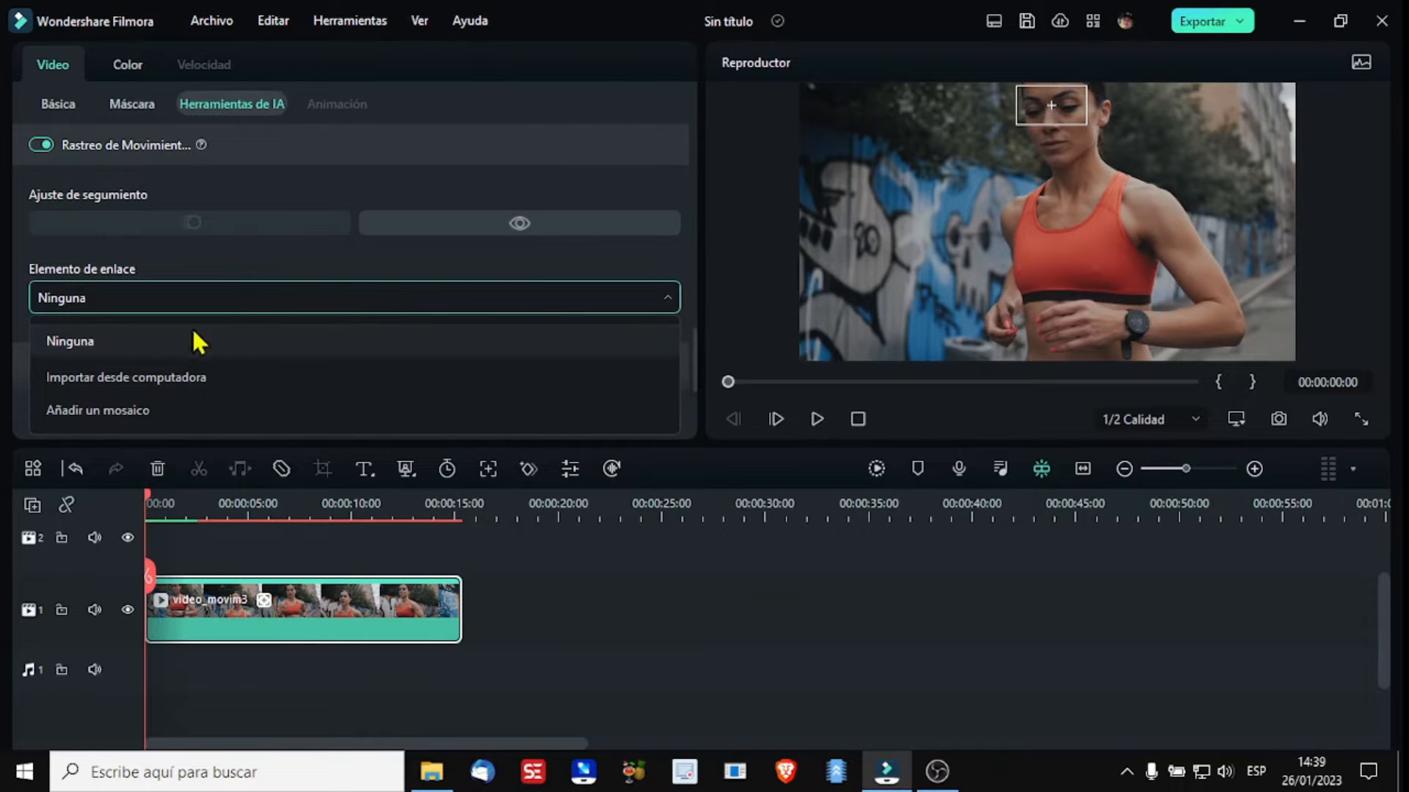
pyautogui.click(112, 411)
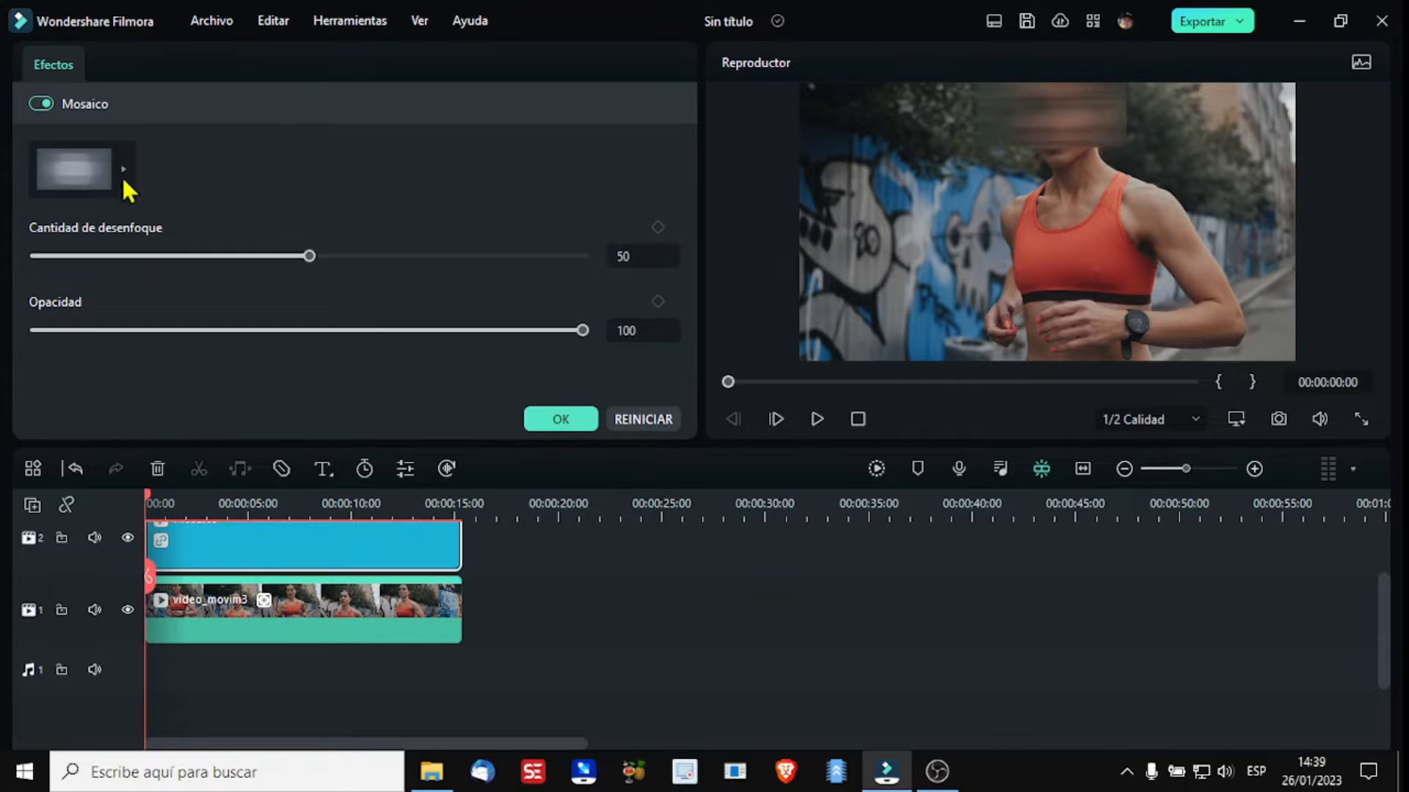
pyautogui.click(123, 169)
pyautogui.click(289, 244)
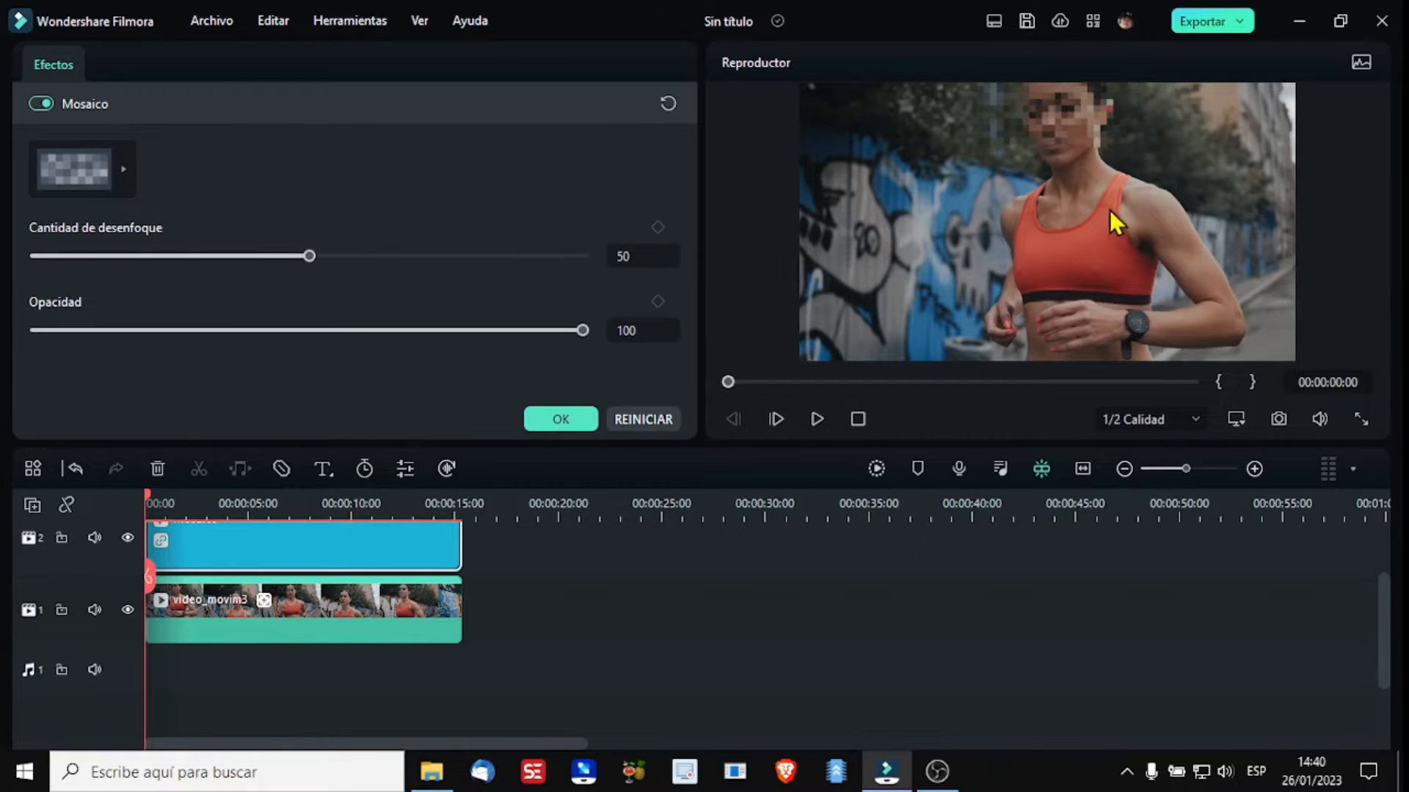
# Step: Resize and reposition the mosaic in the preview so it covers the runner's whole face down to the chin
pyautogui.moveTo(1053, 147); pyautogui.dragTo(1053, 171)
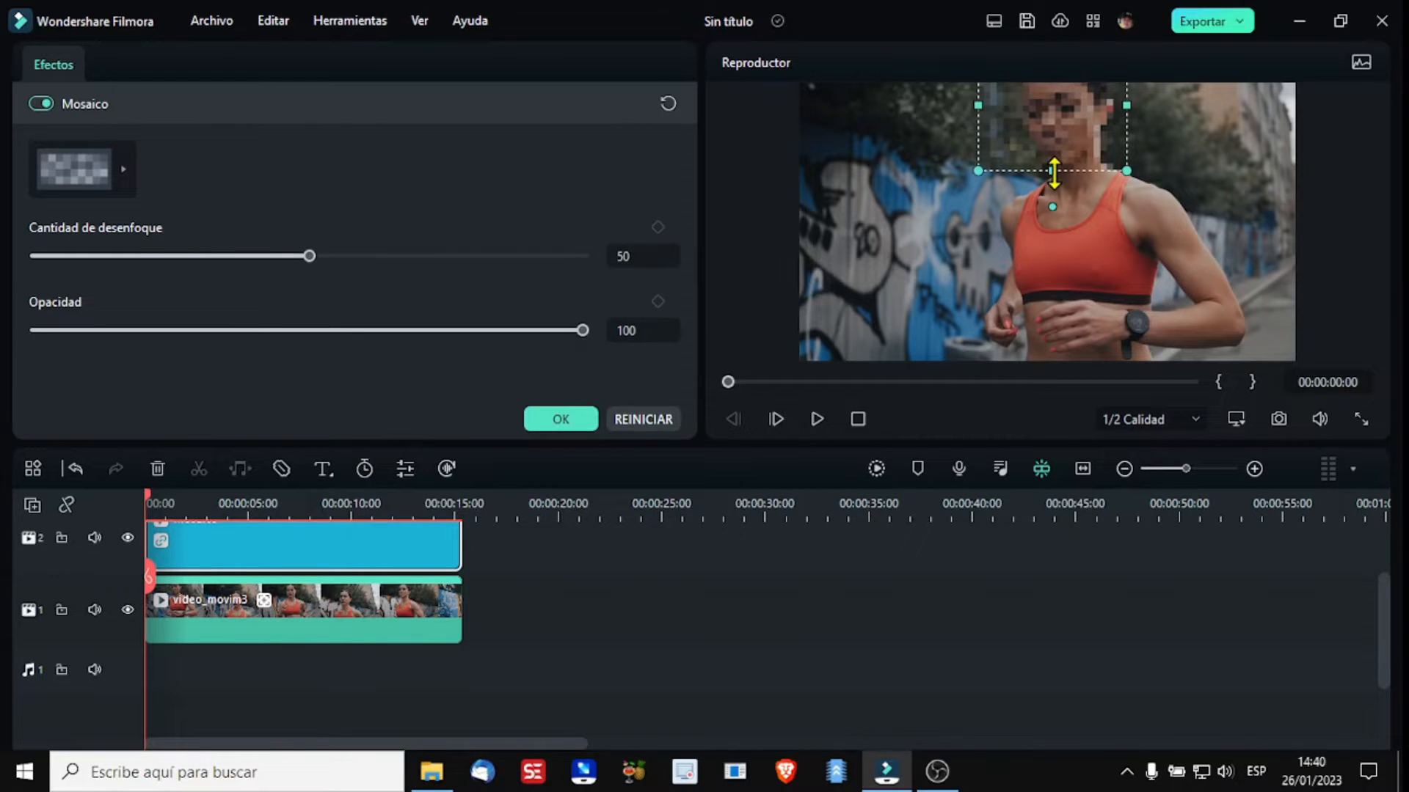
pyautogui.moveTo(977, 104); pyautogui.dragTo(1069, 145)
pyautogui.moveTo(1067, 197); pyautogui.dragTo(1068, 173)
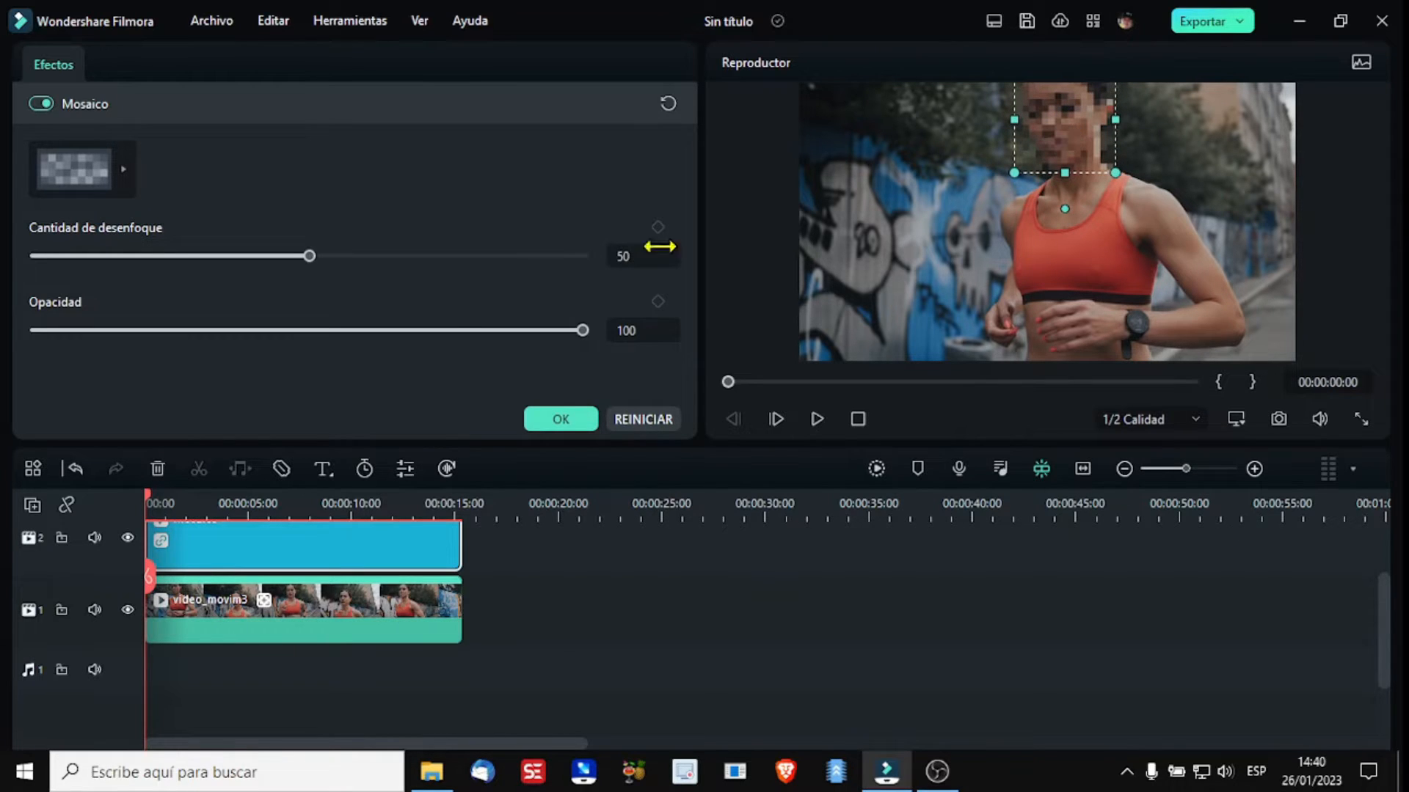
# Step: Set the mosaic's blur amount to 79 with the pixelated style, and play the result full screen
pyautogui.moveTo(309, 256); pyautogui.dragTo(467, 270)
pyautogui.moveTo(583, 330); pyautogui.dragTo(511, 297)
pyautogui.click(135, 183)
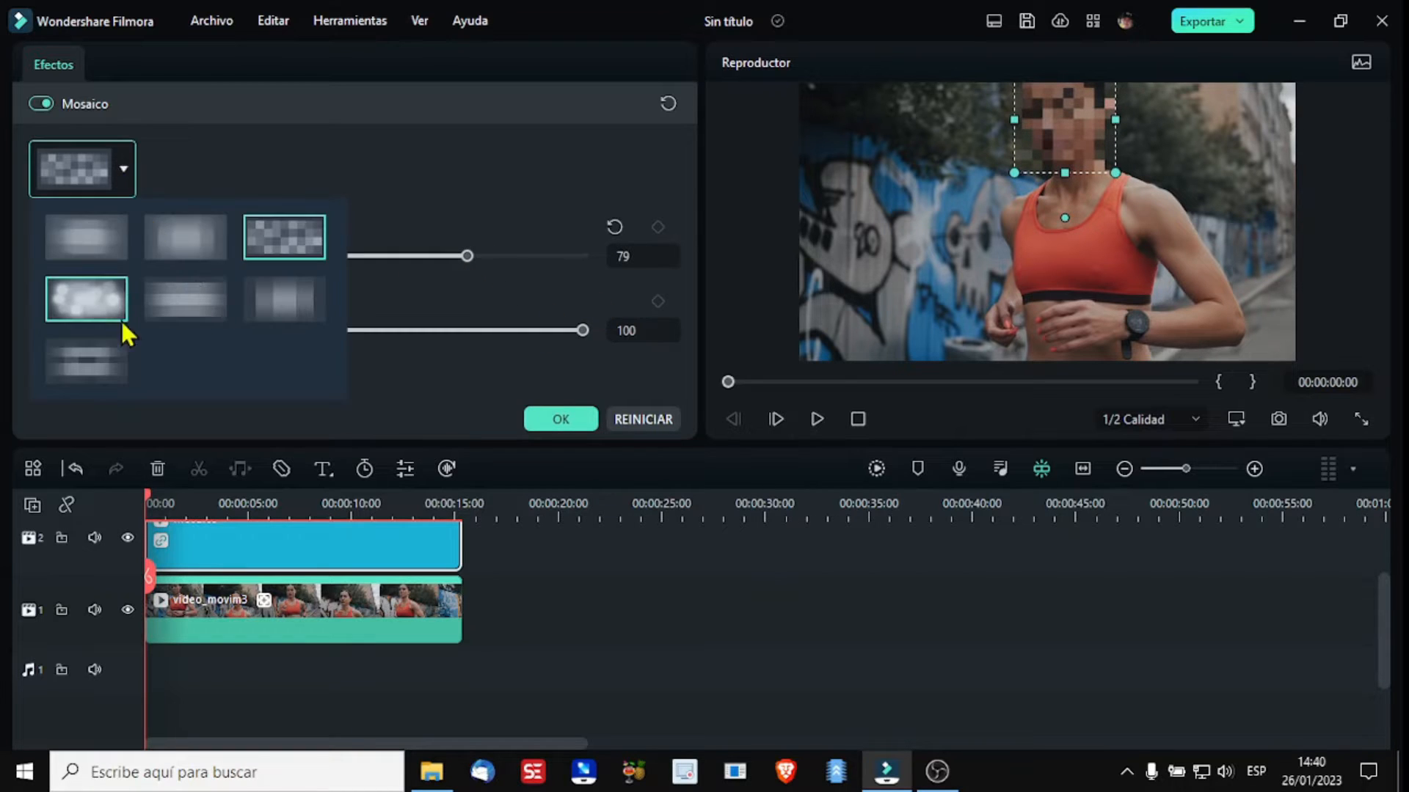
pyautogui.click(323, 220)
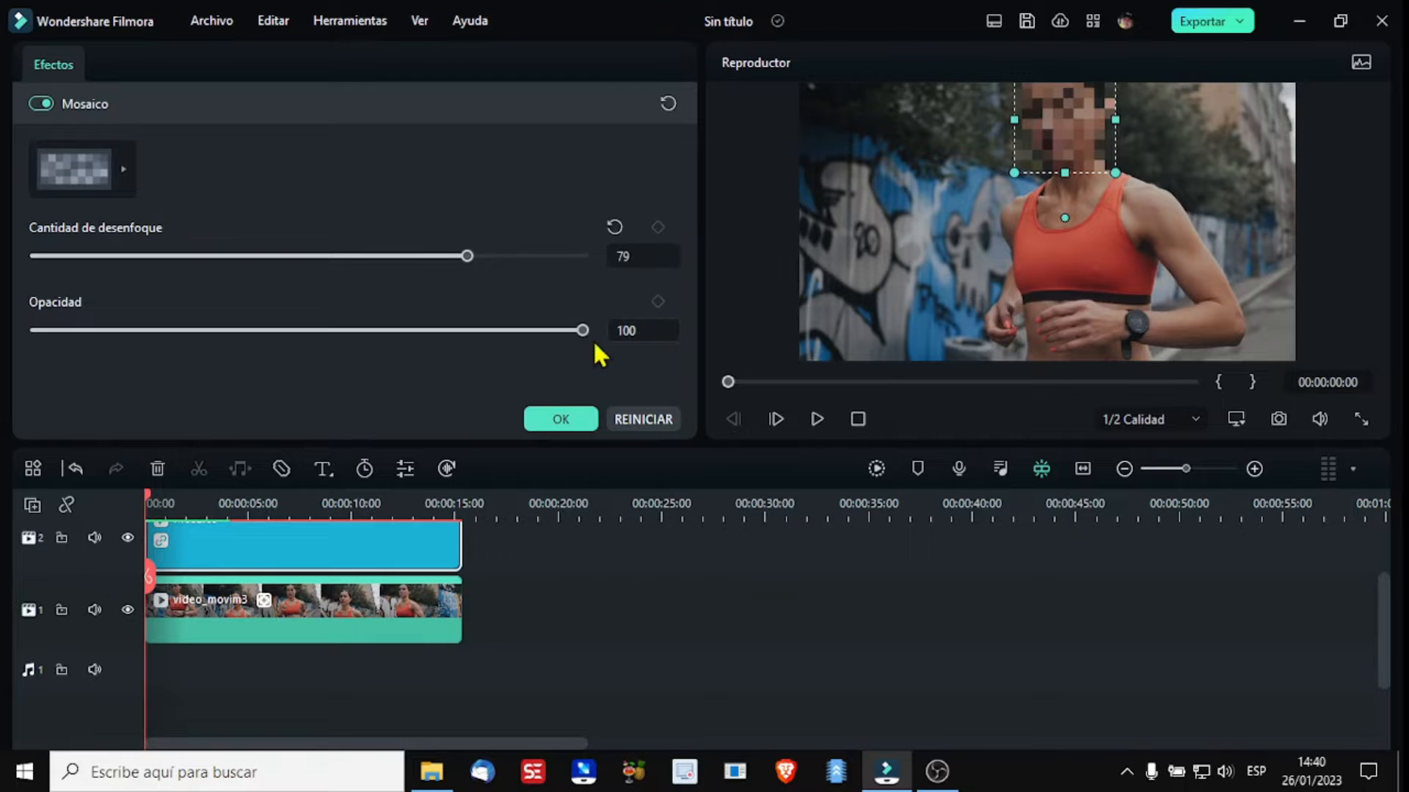
pyautogui.click(561, 419)
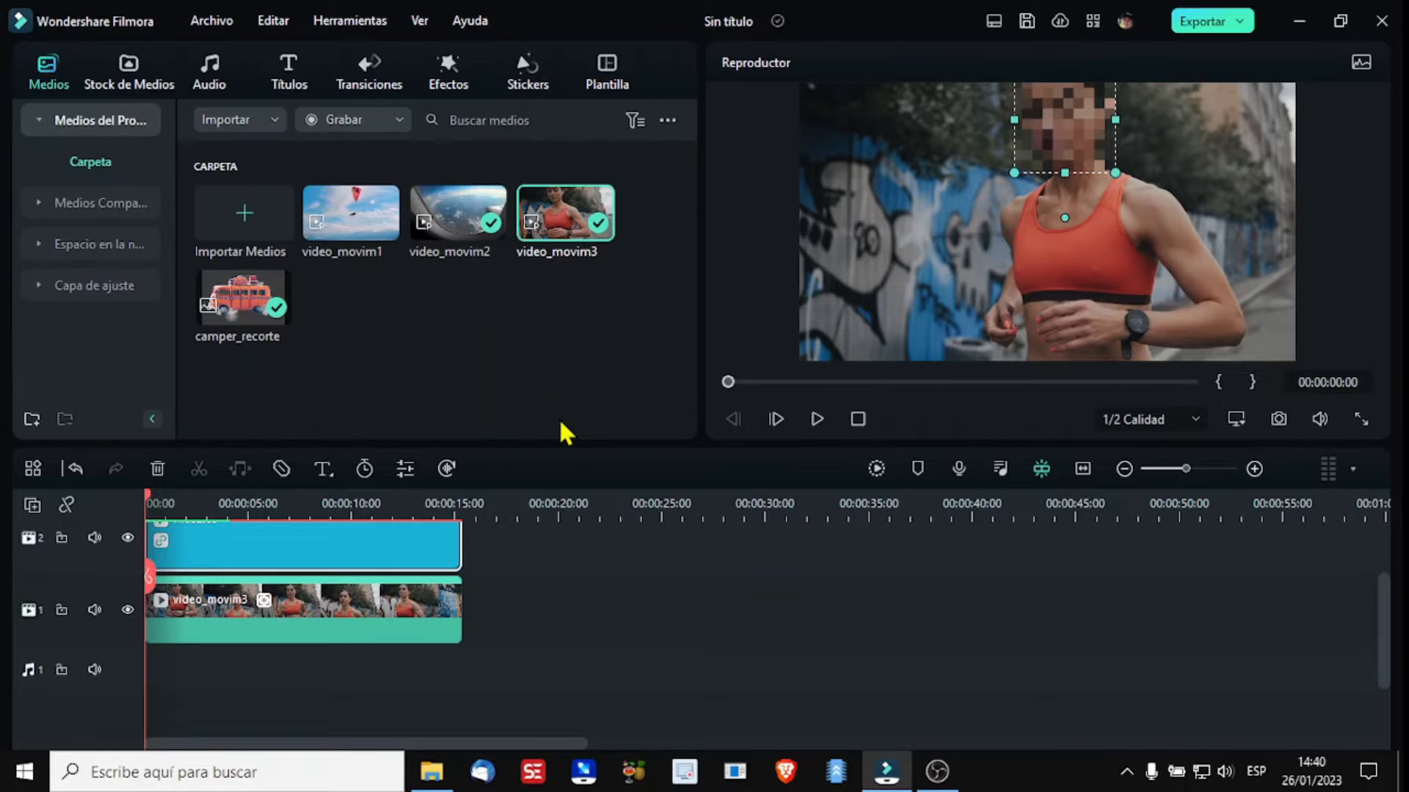
pyautogui.click(1361, 419)
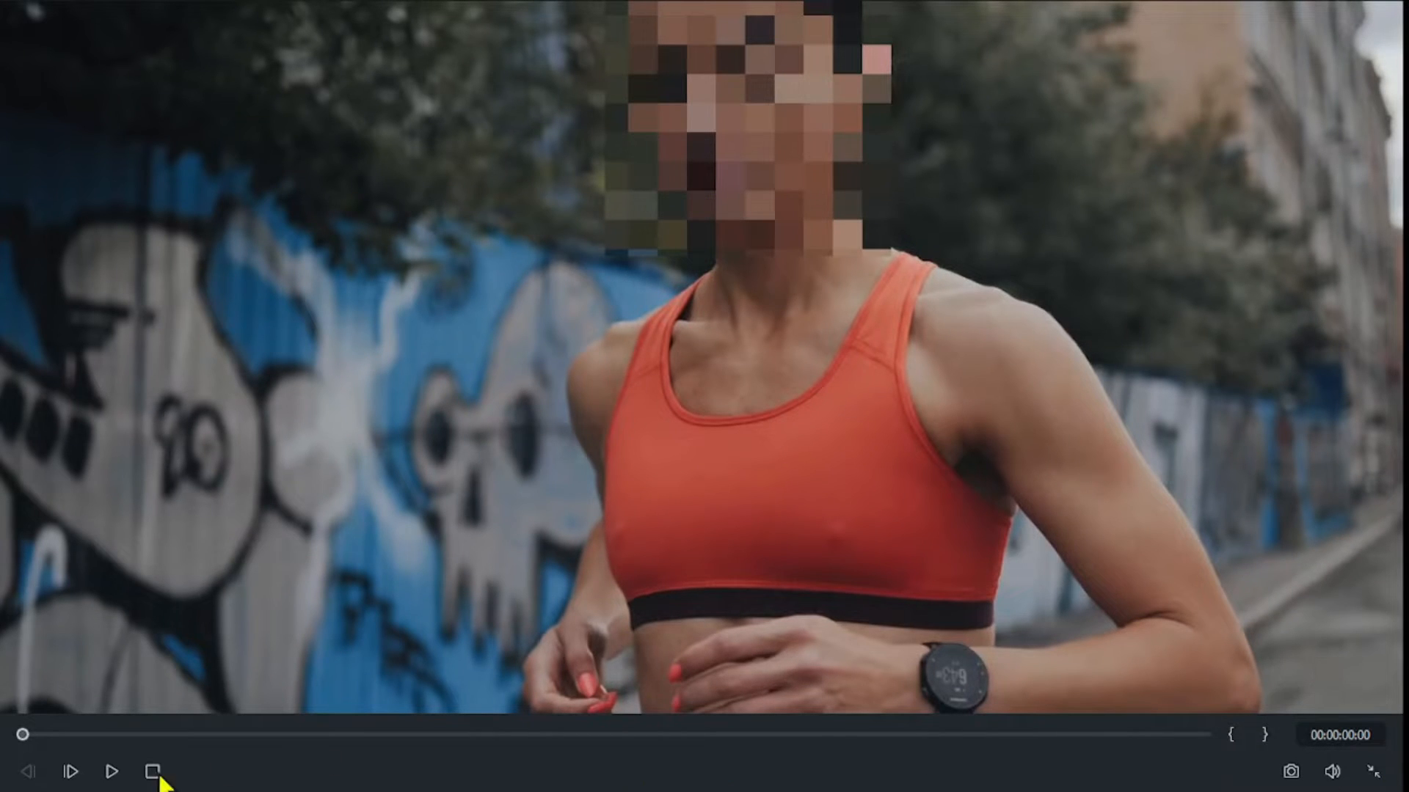
pyautogui.click(110, 775)
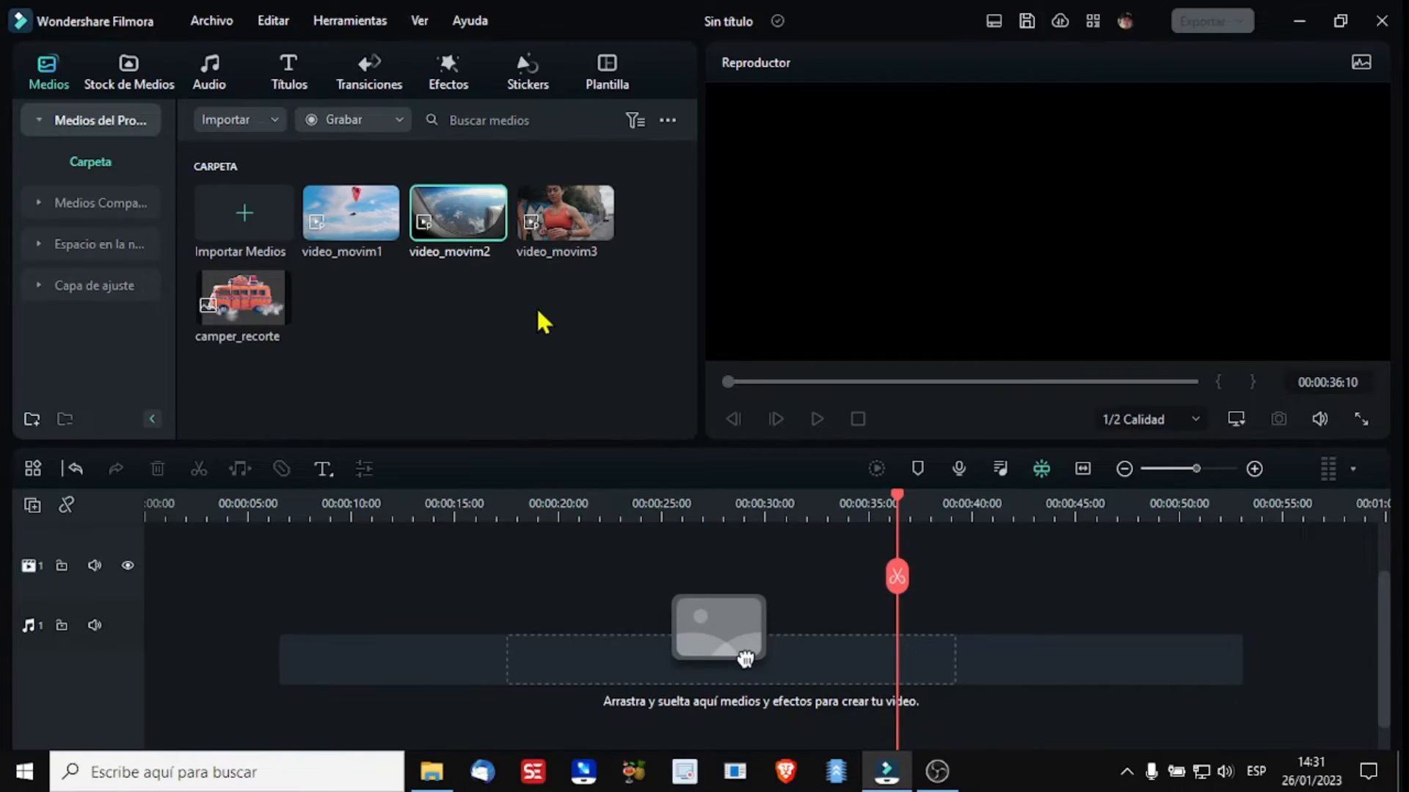
# Step: Place video_movim2 at the start of video track 1 and return the playhead to the beginning
pyautogui.moveTo(439, 243); pyautogui.dragTo(173, 643)
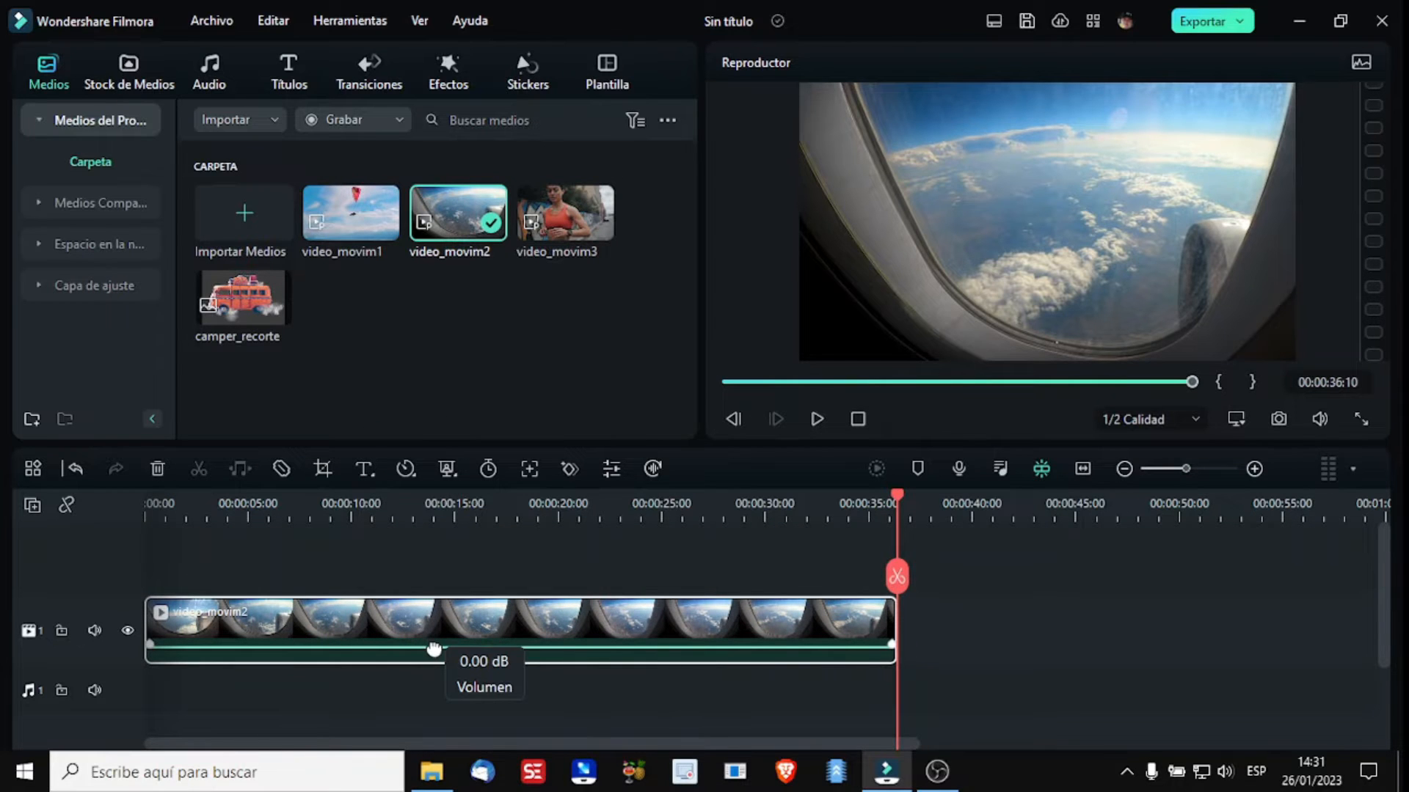
pyautogui.click(435, 649)
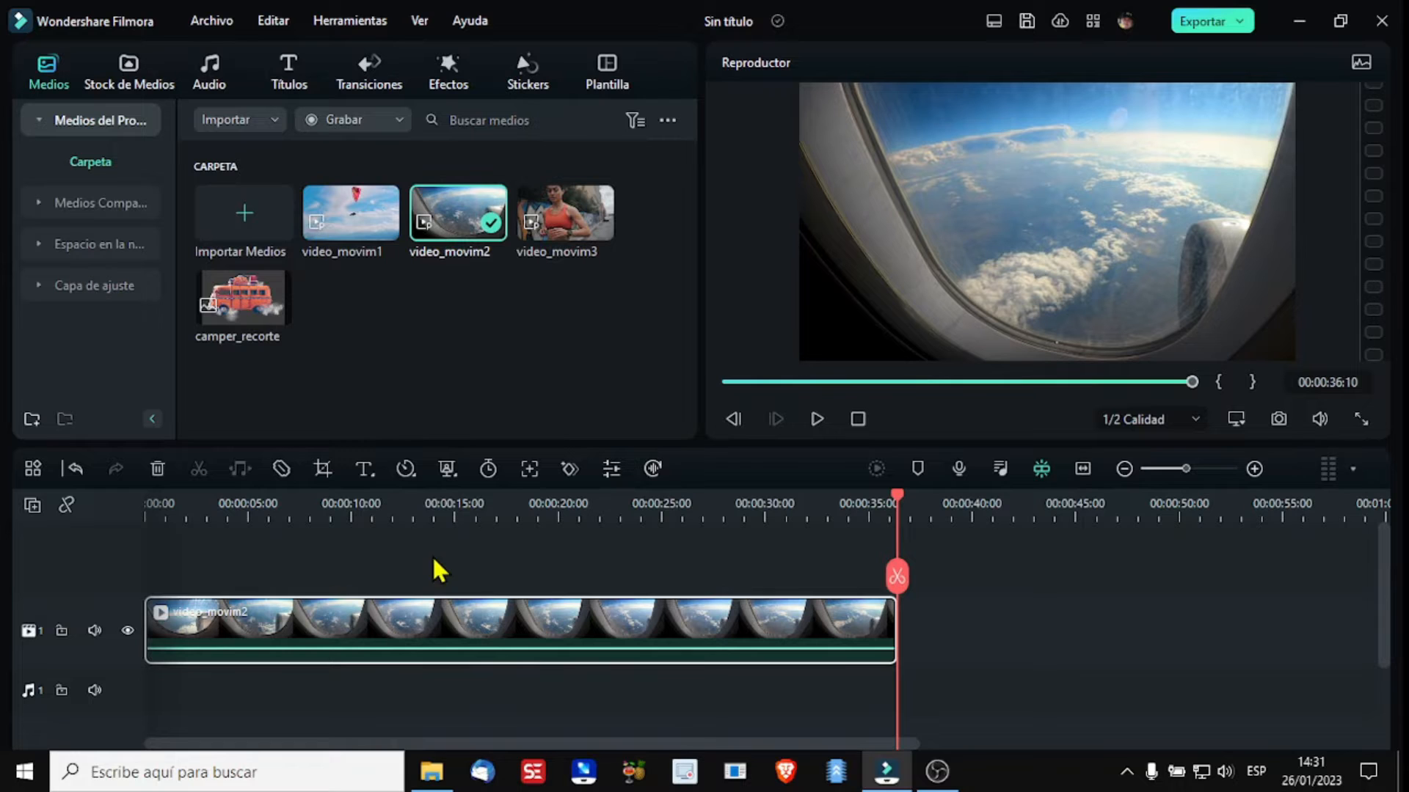
pyautogui.click(858, 419)
pyautogui.click(858, 419)
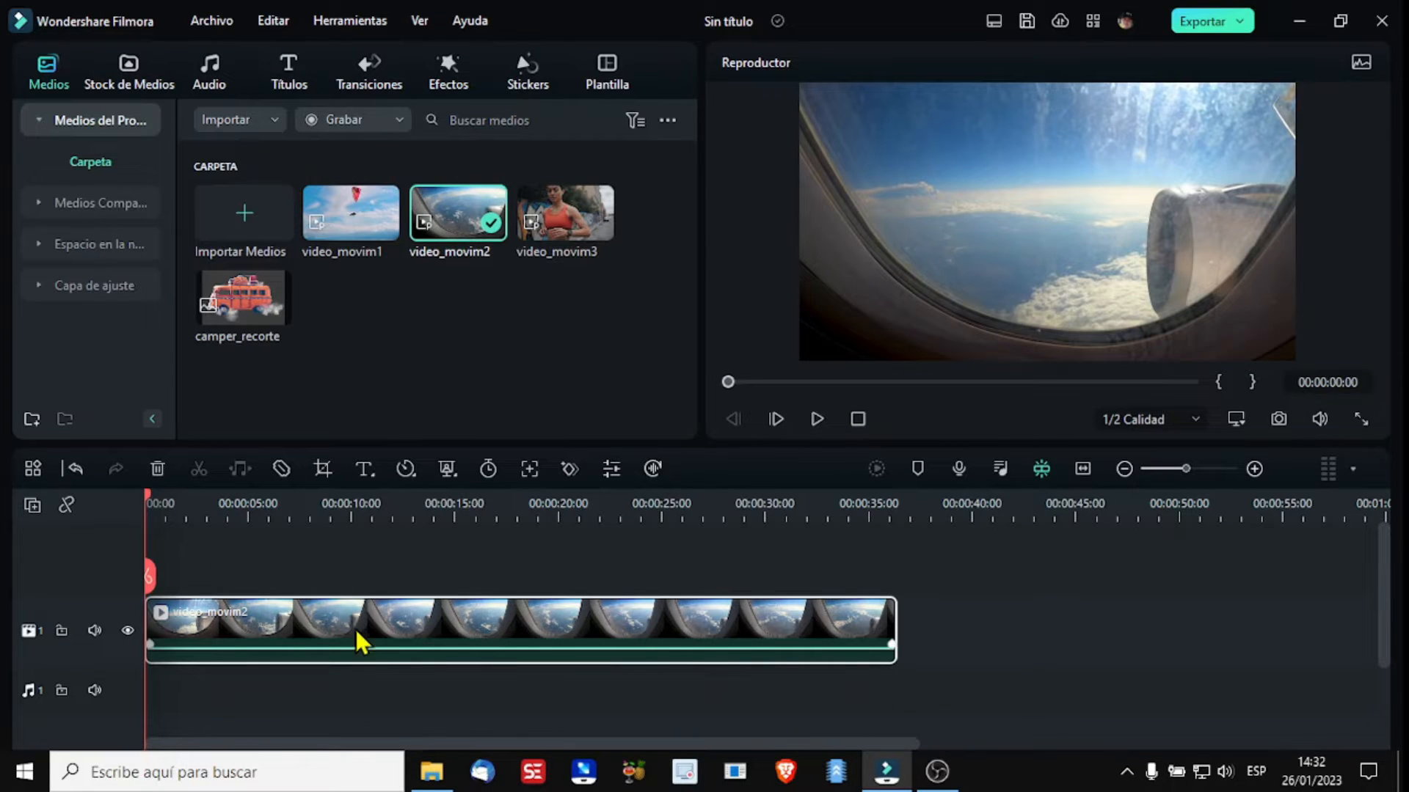
# Step: Run motion tracking on the video_movim2 clip with a narrow upright tracking box fitted over the front of the plane's engine
pyautogui.click(531, 468)
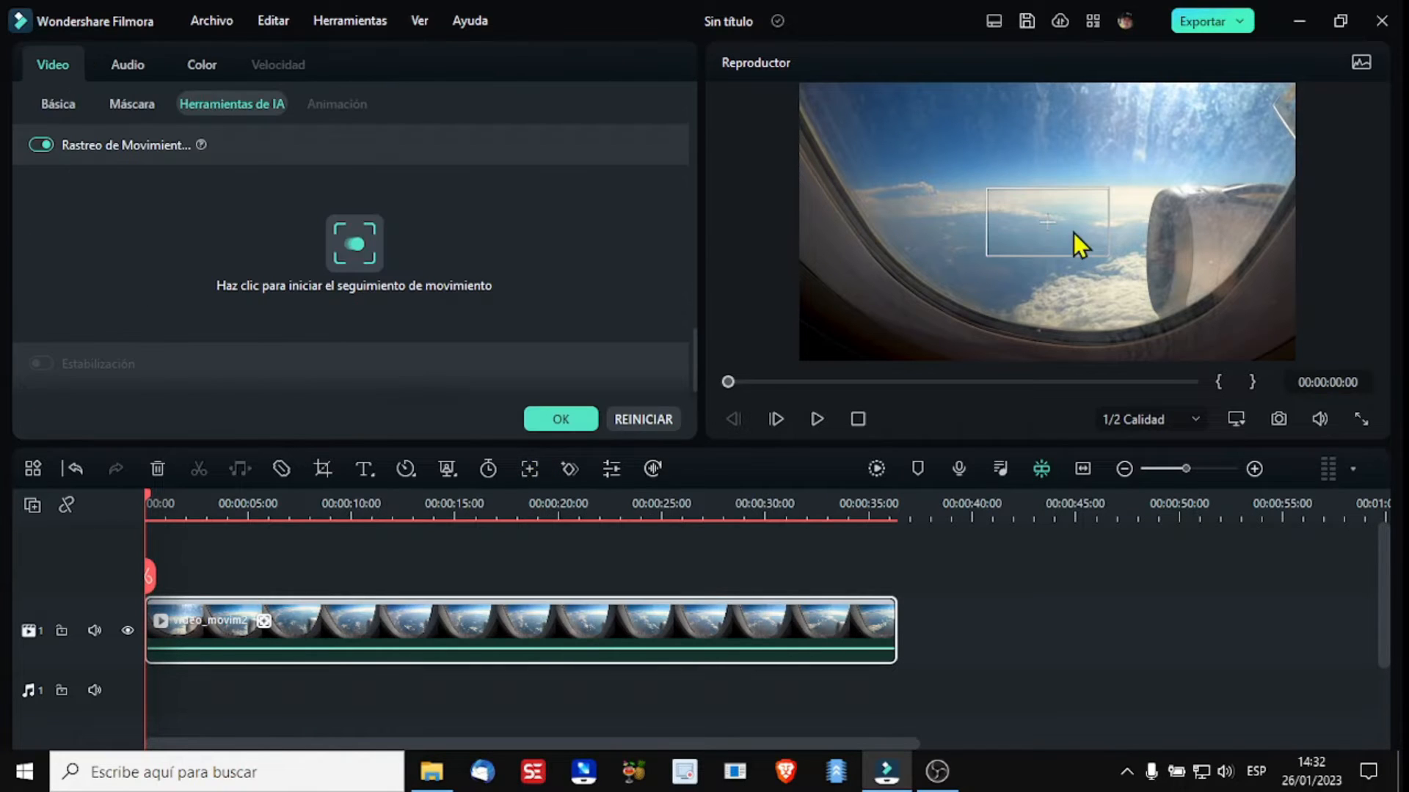
pyautogui.click(1053, 237)
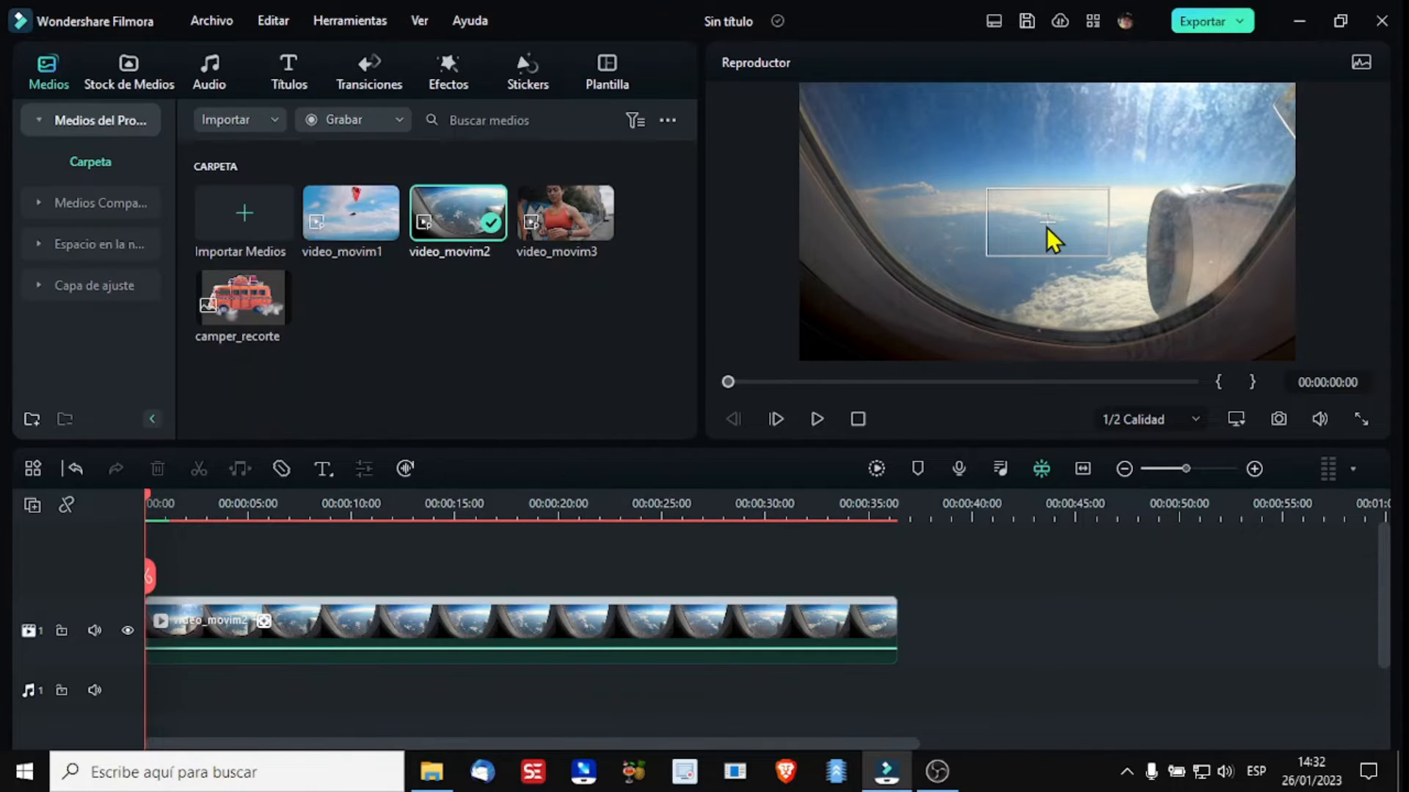
pyautogui.moveTo(1047, 220); pyautogui.dragTo(1165, 278)
pyautogui.moveTo(1105, 213); pyautogui.dragTo(1169, 227)
pyautogui.moveTo(1169, 291); pyautogui.dragTo(1167, 276)
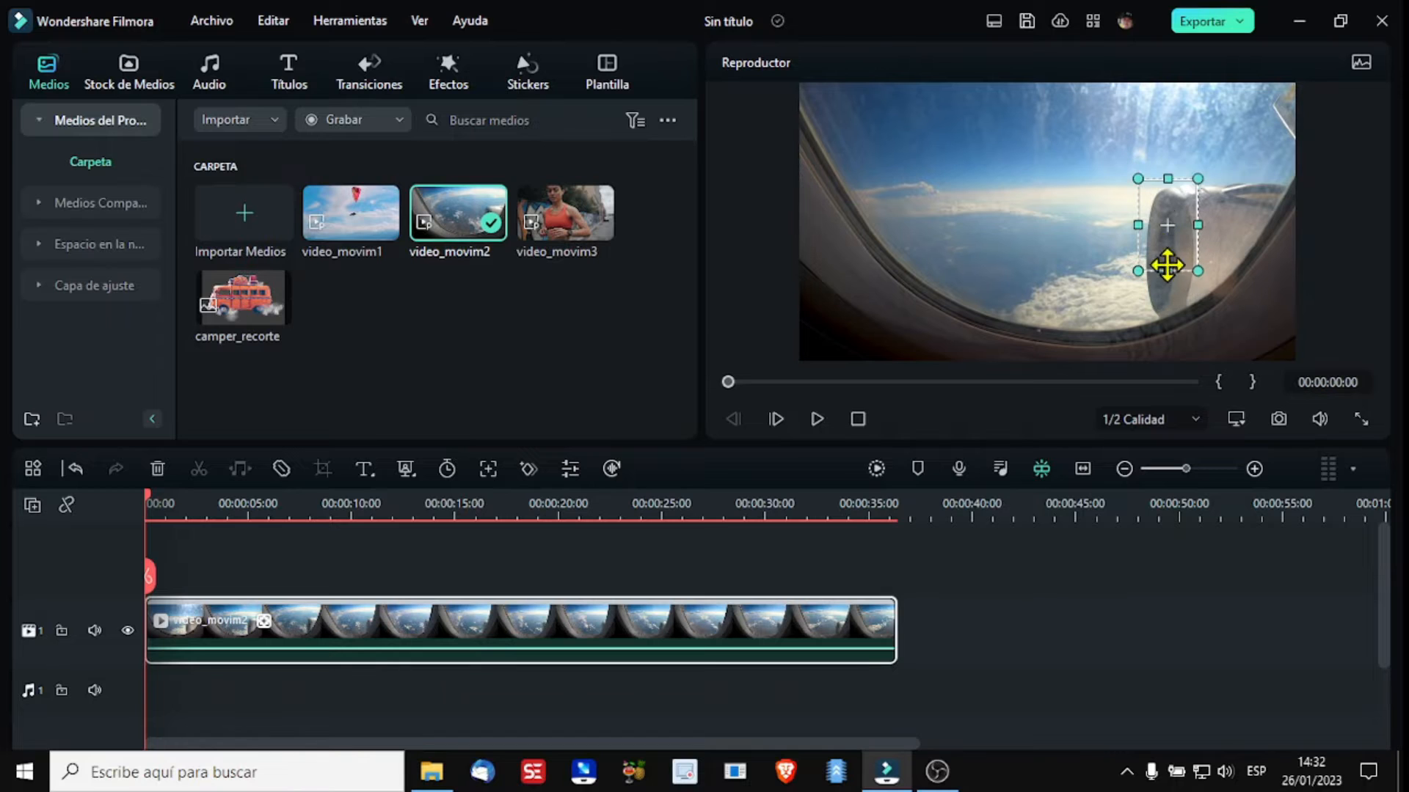
pyautogui.moveTo(1198, 226); pyautogui.dragTo(1196, 229)
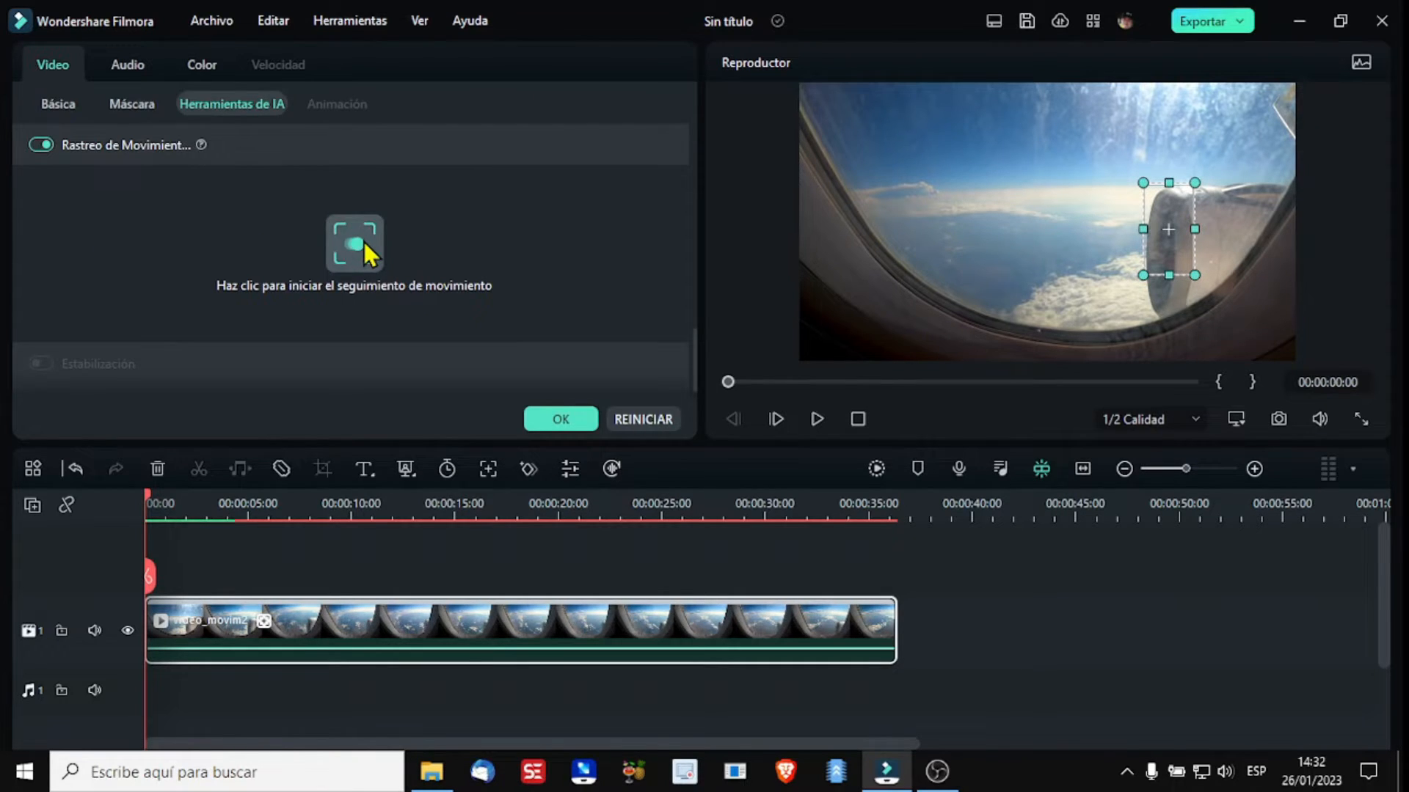
pyautogui.click(353, 243)
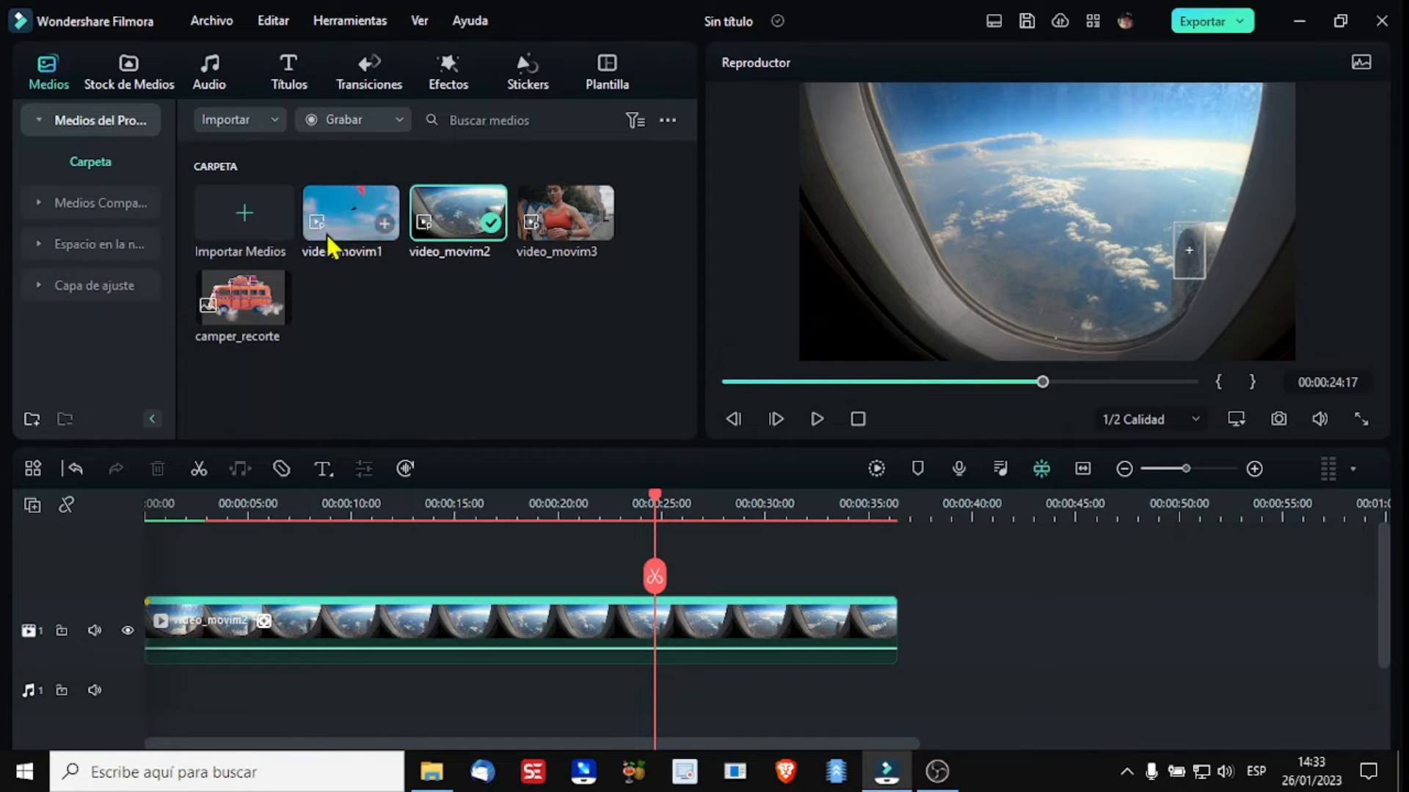
# Step: Add the camper_recorte image on the track above video_movim2, shrink it to roughly half size and position it inside the plane window
pyautogui.doubleClick(244, 301)
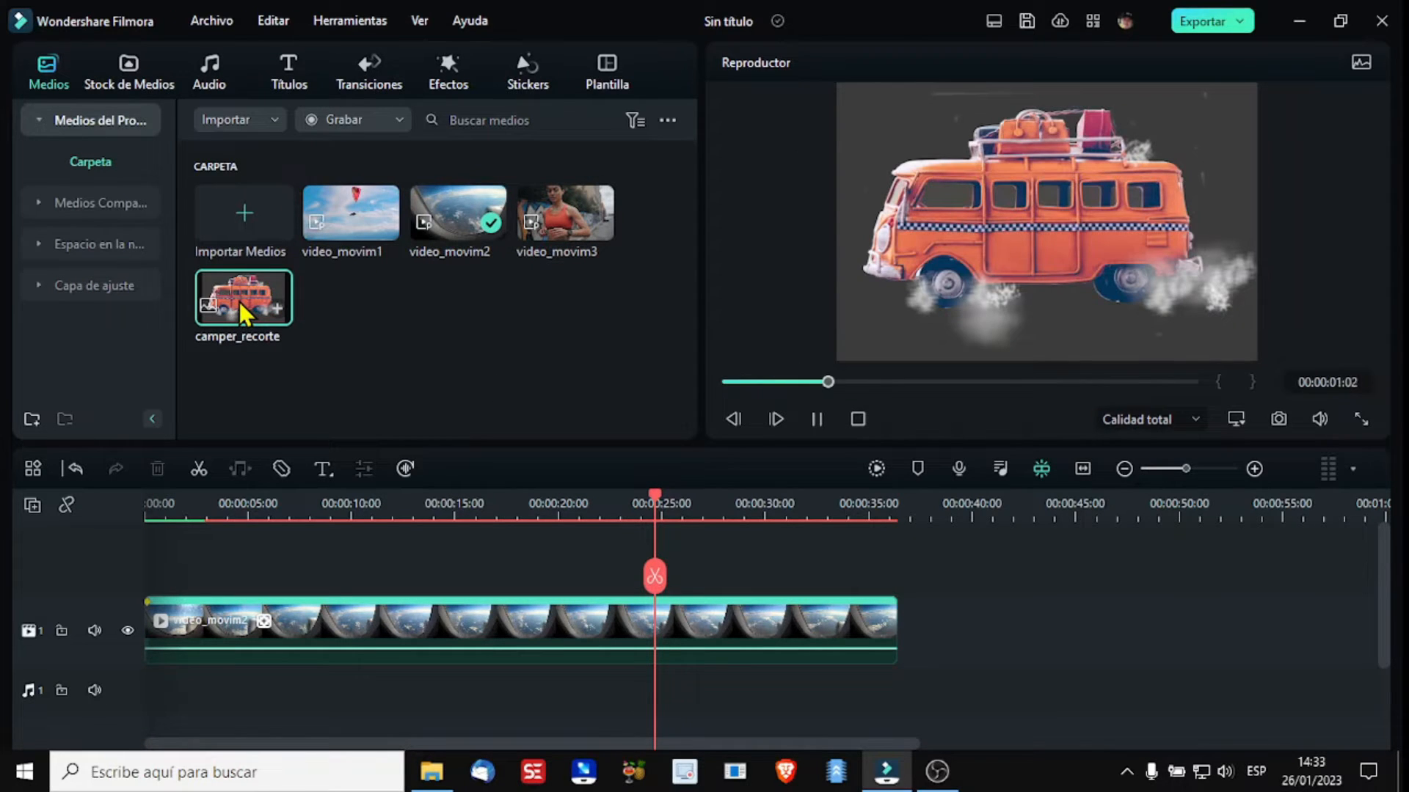
pyautogui.moveTo(242, 314); pyautogui.dragTo(246, 576)
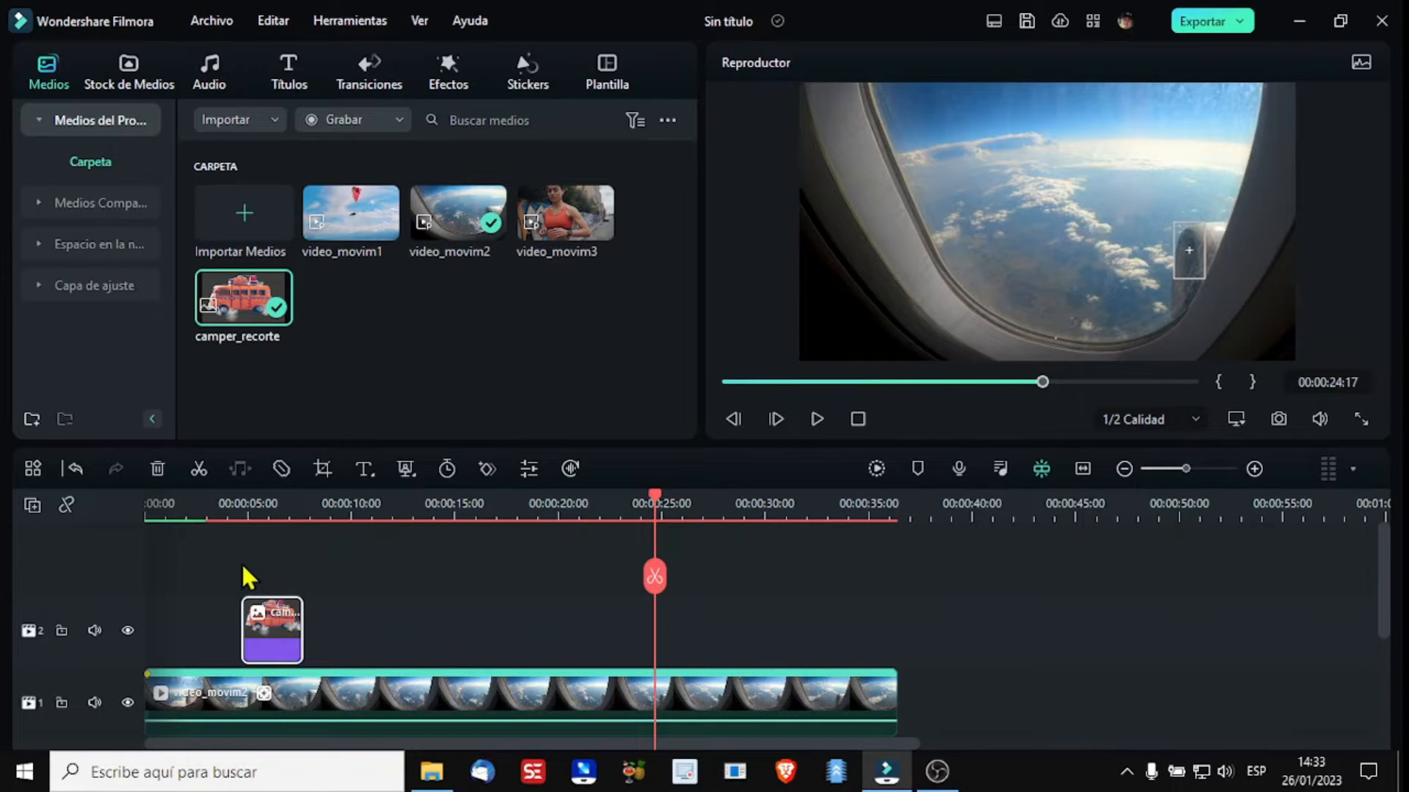
pyautogui.click(262, 506)
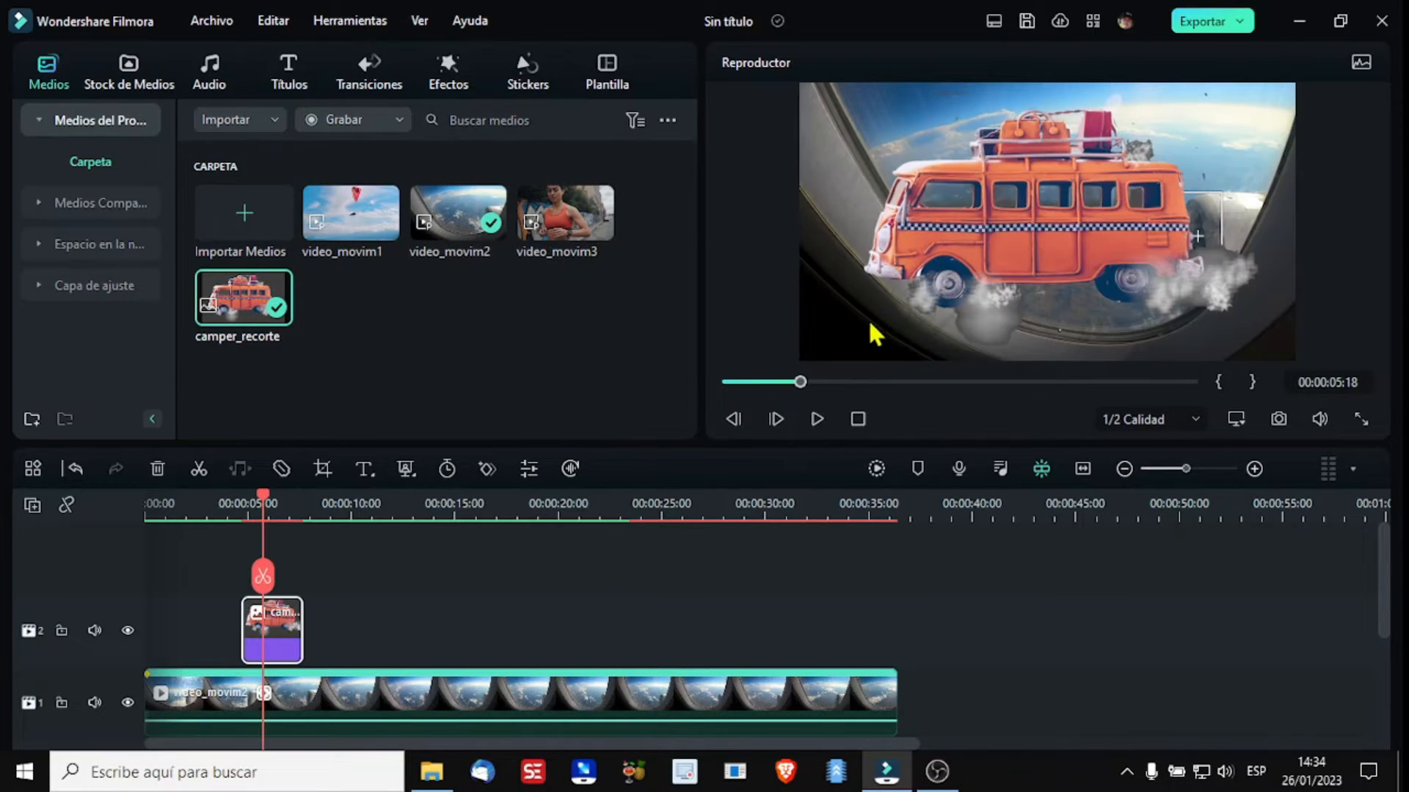
pyautogui.click(1063, 241)
pyautogui.moveTo(838, 86); pyautogui.dragTo(1027, 246)
pyautogui.moveTo(1126, 289); pyautogui.dragTo(1042, 189)
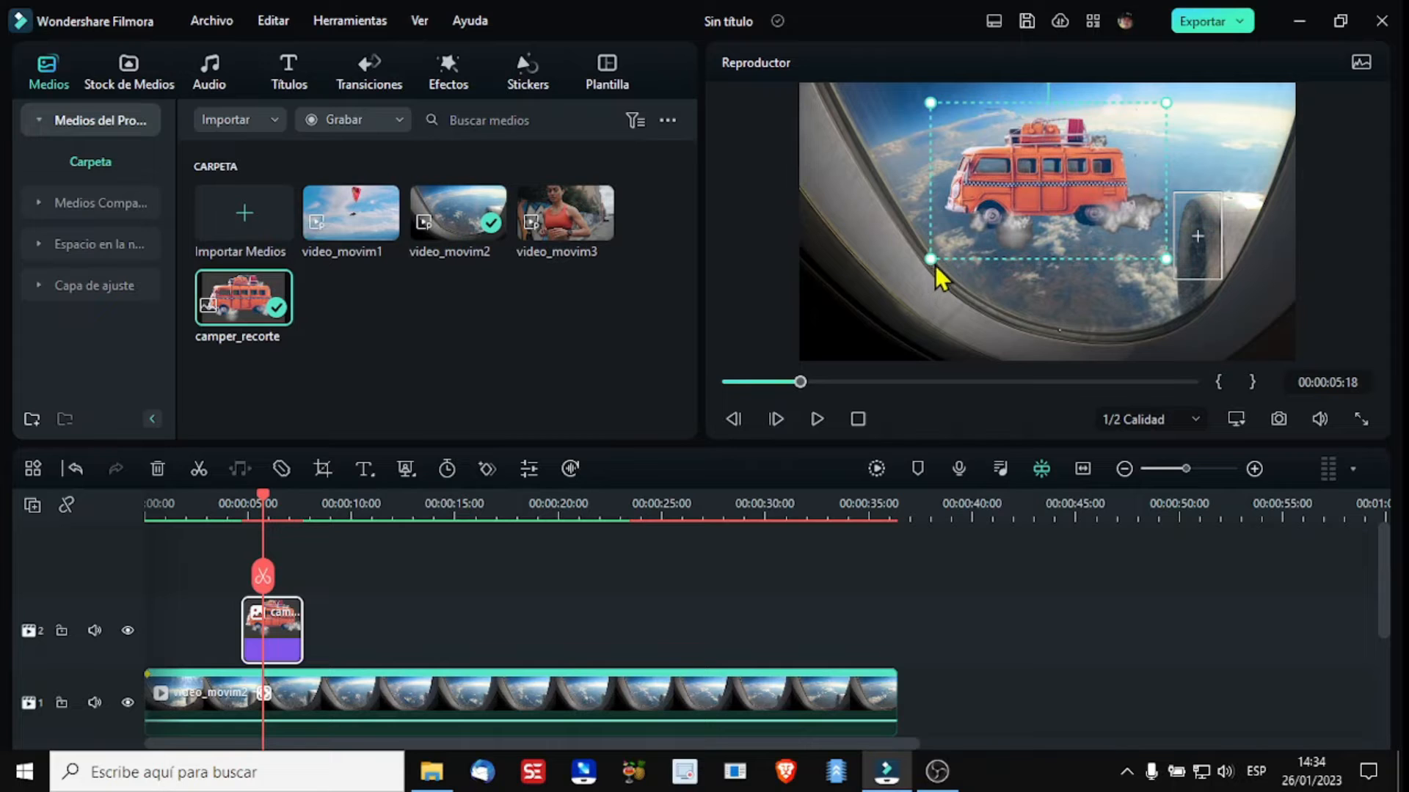
pyautogui.moveTo(930, 259); pyautogui.dragTo(969, 237)
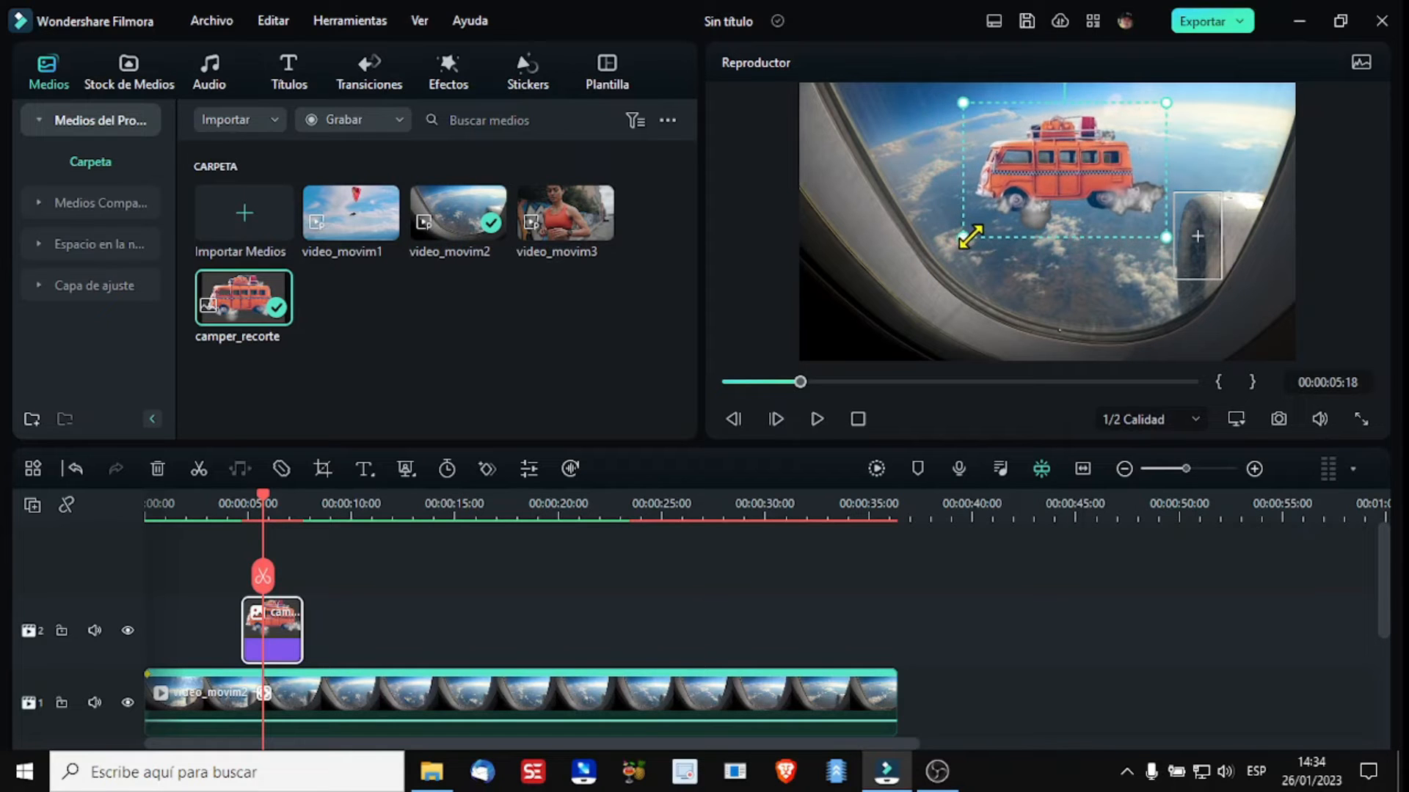
pyautogui.moveTo(1053, 179); pyautogui.dragTo(1047, 190)
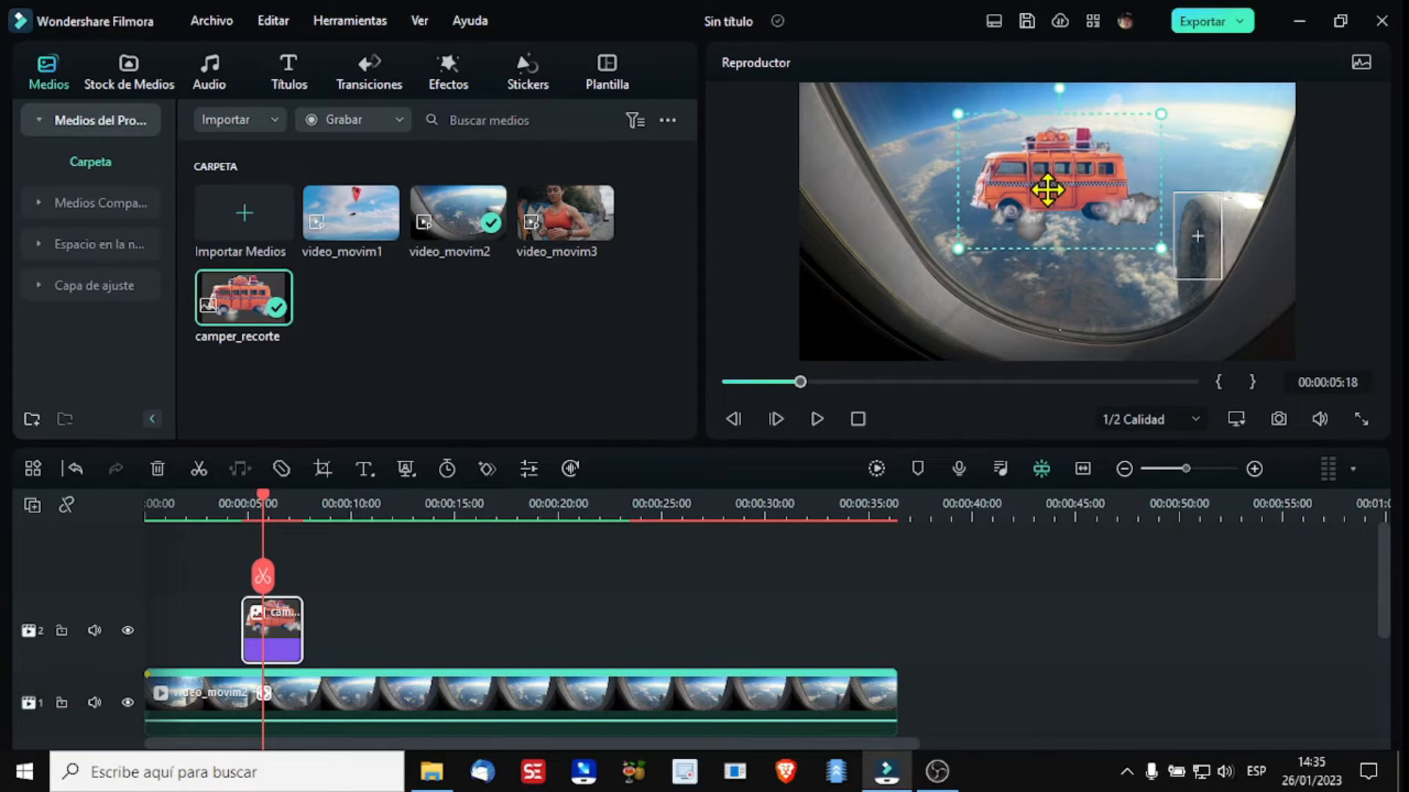
# Step: Move the camper_recorte clip to the start of the timeline and extend it to the full length of video_movim2
pyautogui.moveTo(263, 629); pyautogui.dragTo(166, 630)
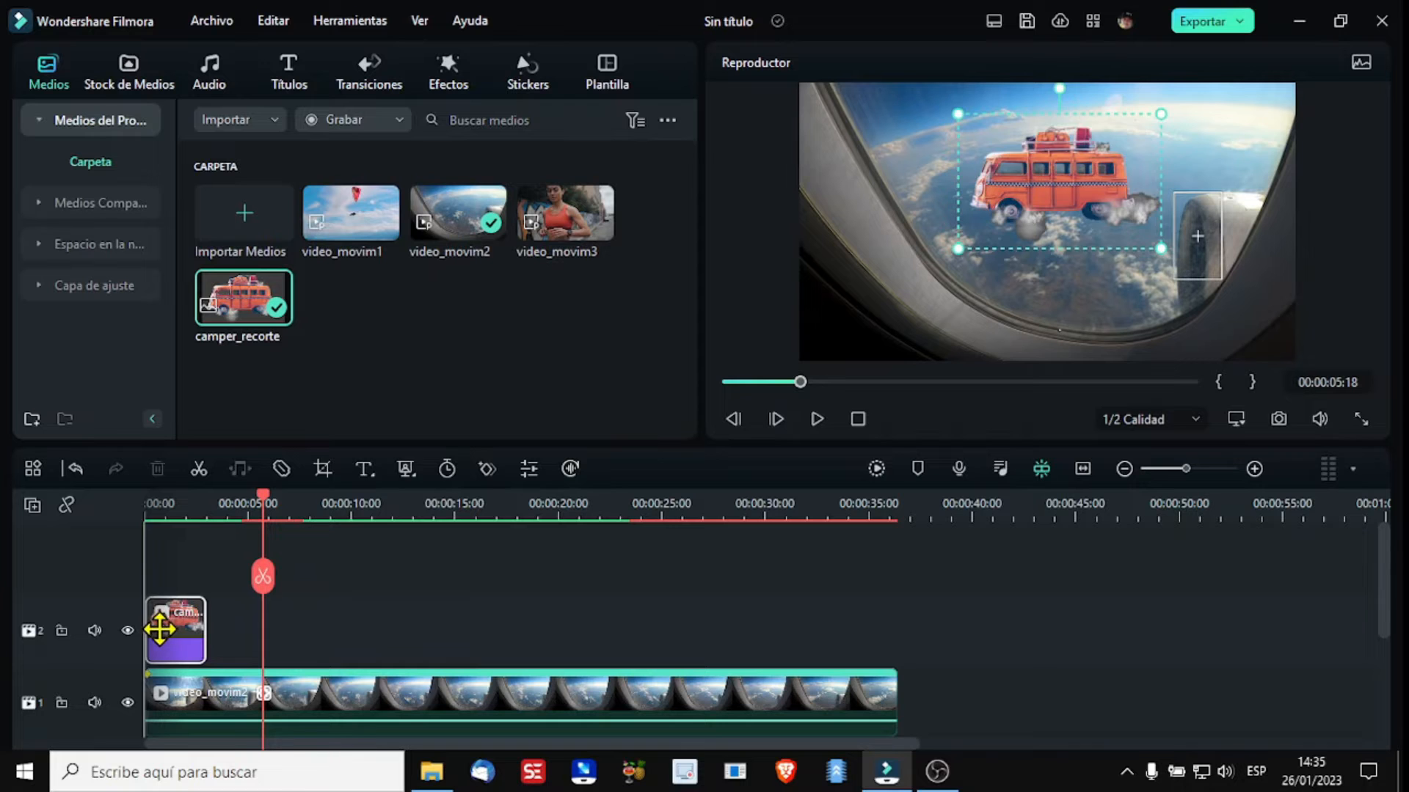
pyautogui.click(858, 419)
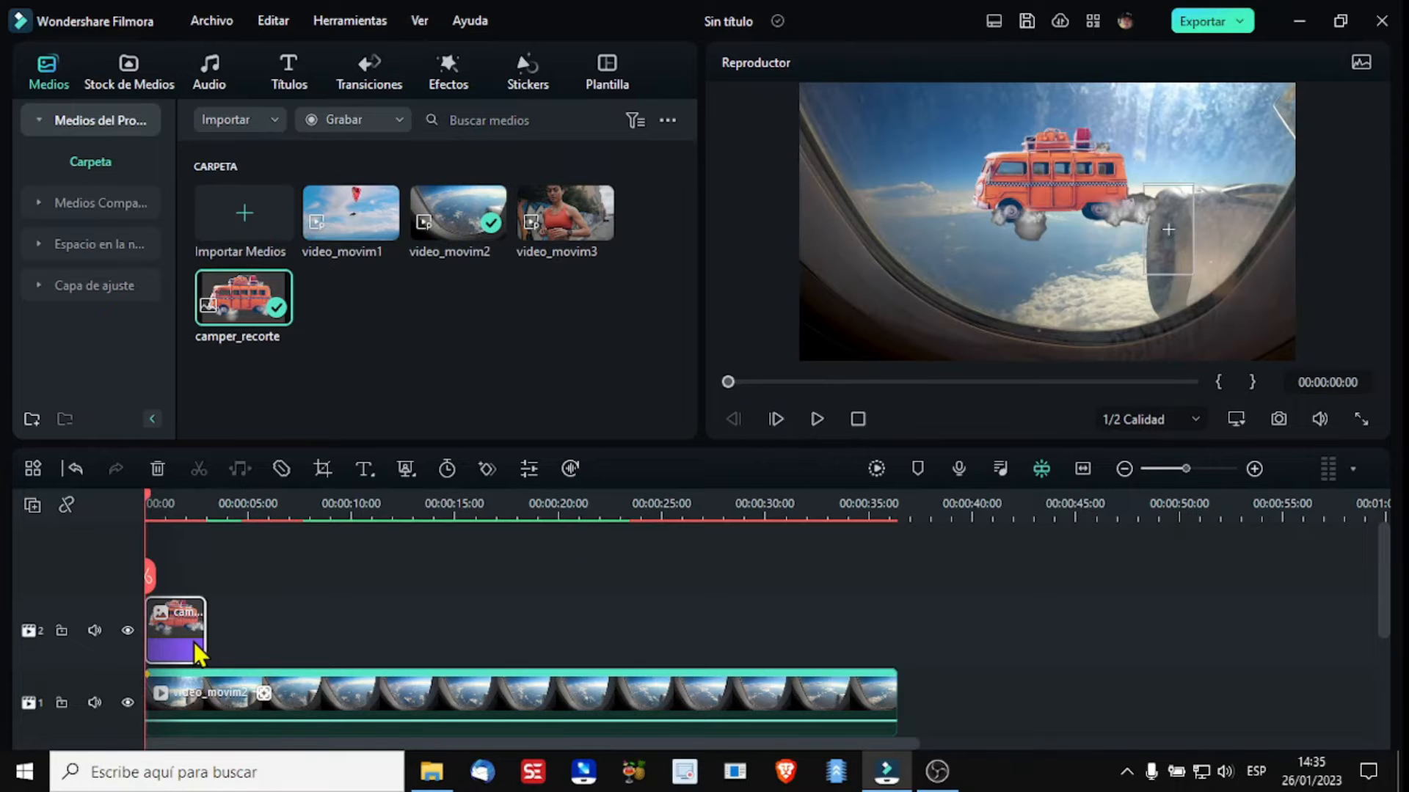
pyautogui.moveTo(201, 637); pyautogui.dragTo(896, 638)
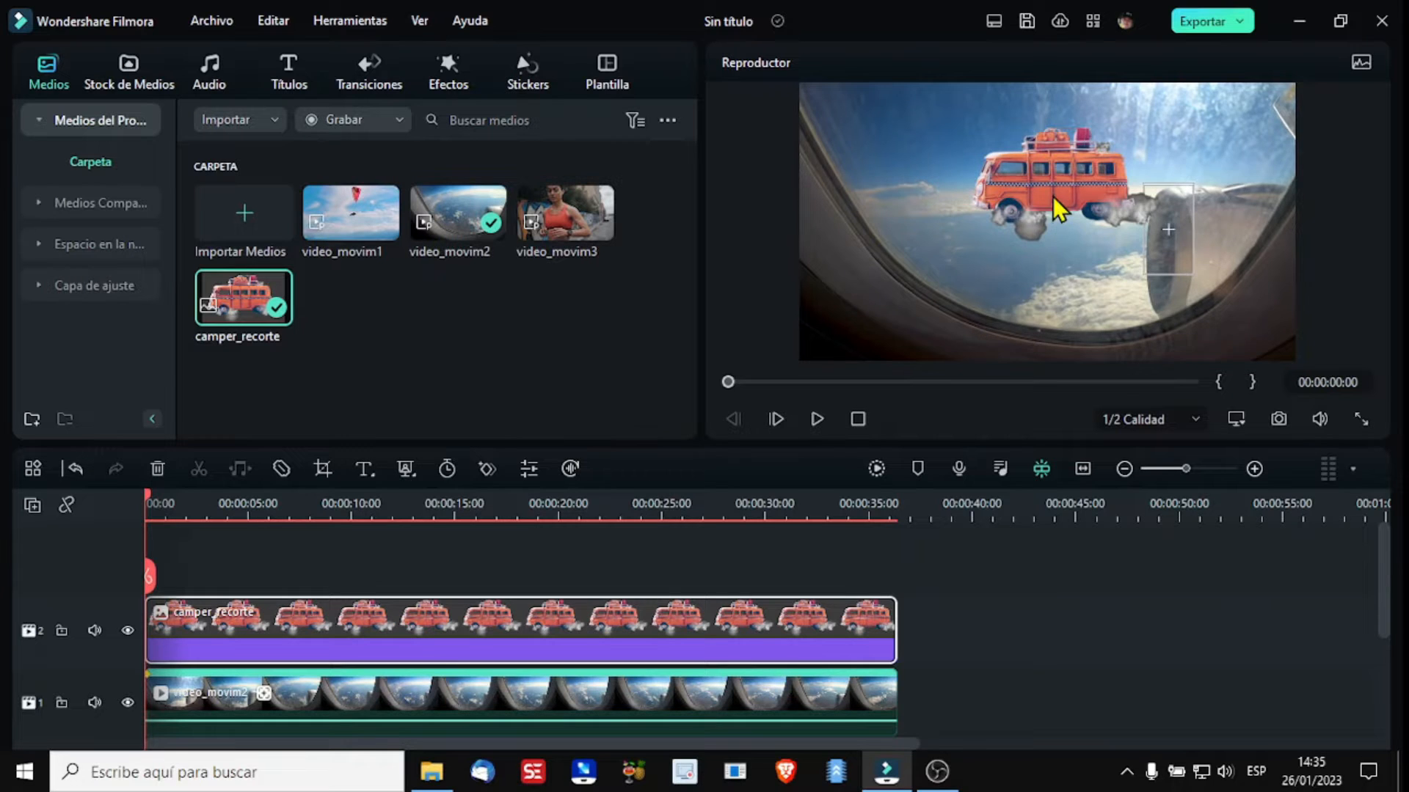
# Step: Link the camper_recorte image to the motion tracking of the video_movim2 clip, with the playhead at 00:00:25:00
pyautogui.click(662, 506)
pyautogui.doubleClick(544, 704)
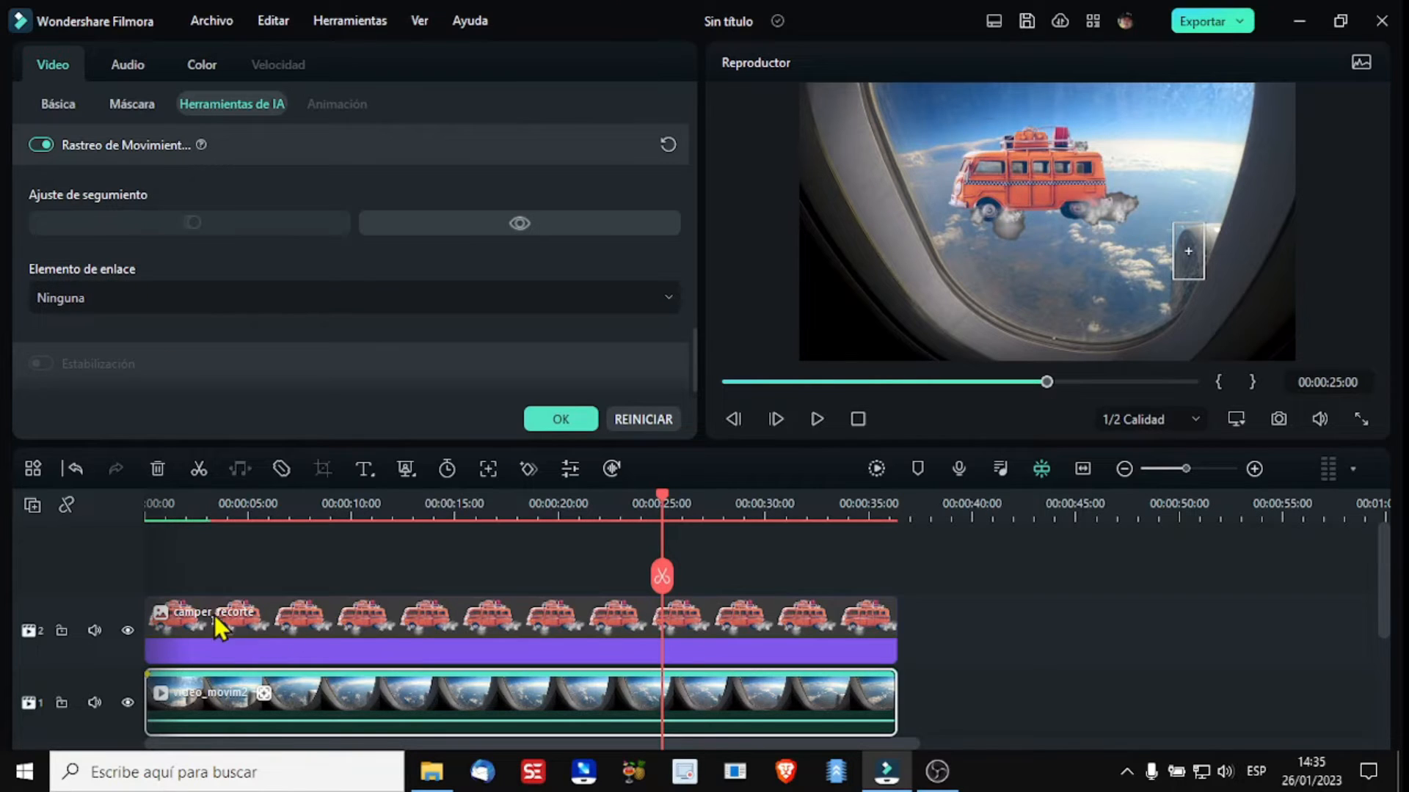
pyautogui.click(275, 297)
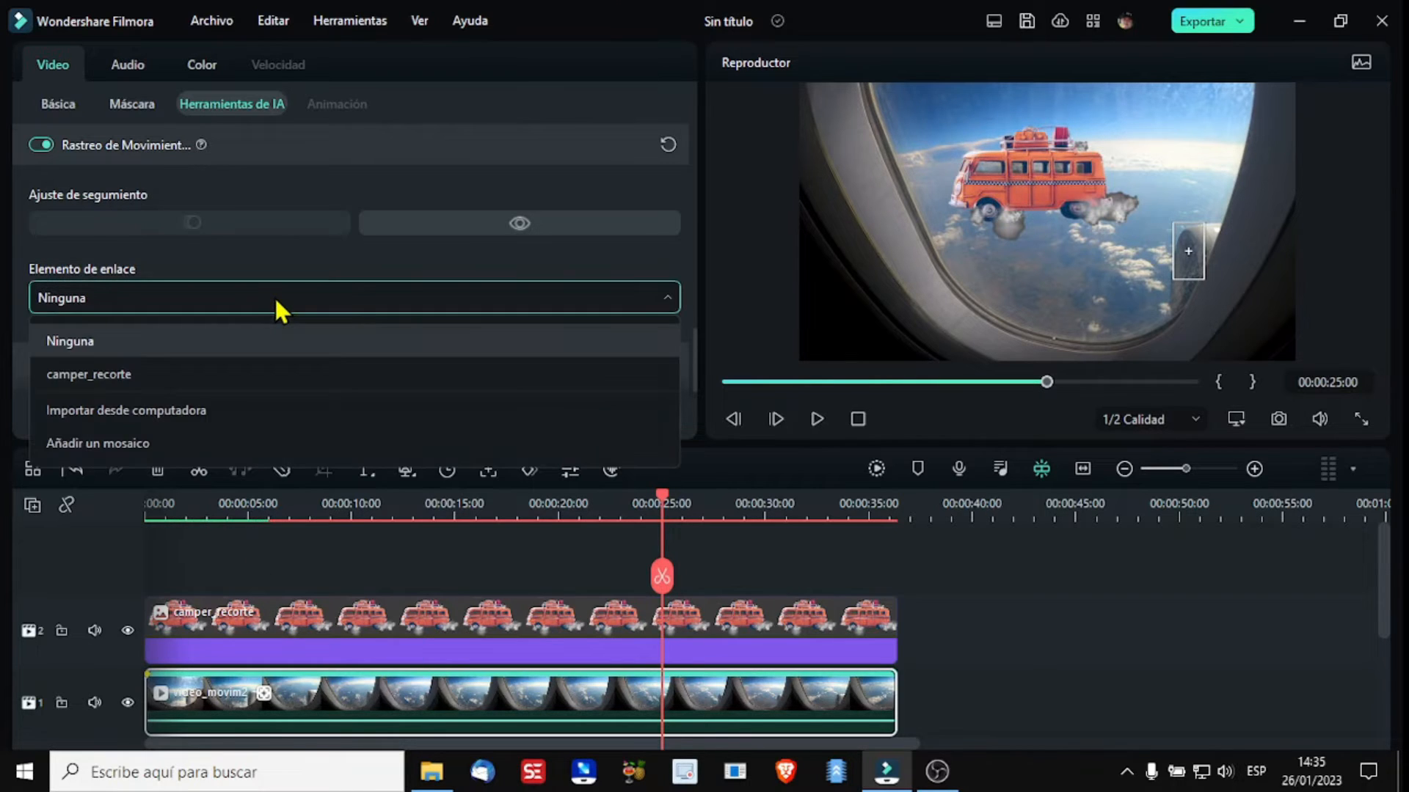
pyautogui.click(111, 378)
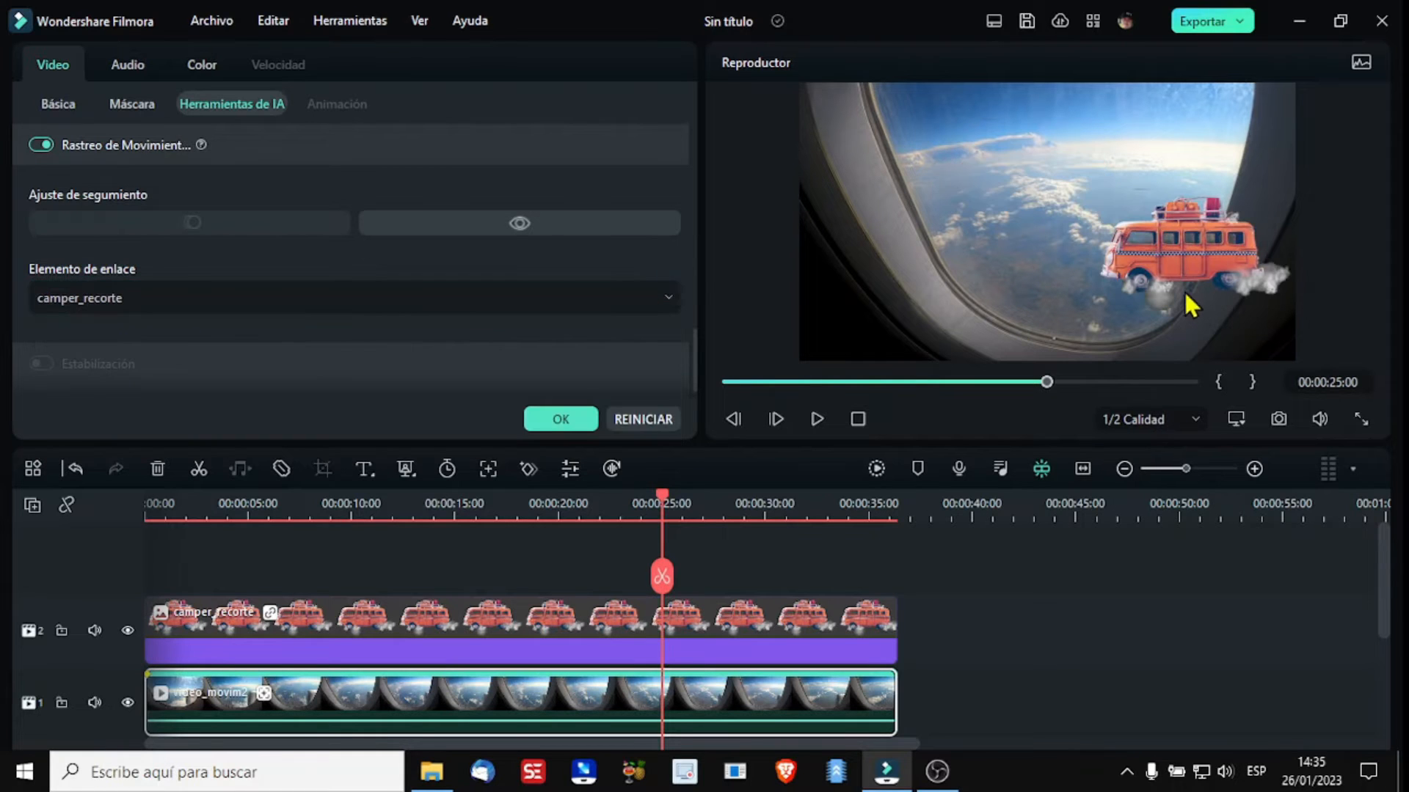
# Step: Move the camper_recorte image into the sky beside the plane engine at the start of the timeline and confirm the placement
pyautogui.moveTo(1183, 253); pyautogui.dragTo(1039, 166)
pyautogui.moveTo(668, 506); pyautogui.dragTo(147, 514)
pyautogui.moveTo(1038, 148); pyautogui.dragTo(1034, 190)
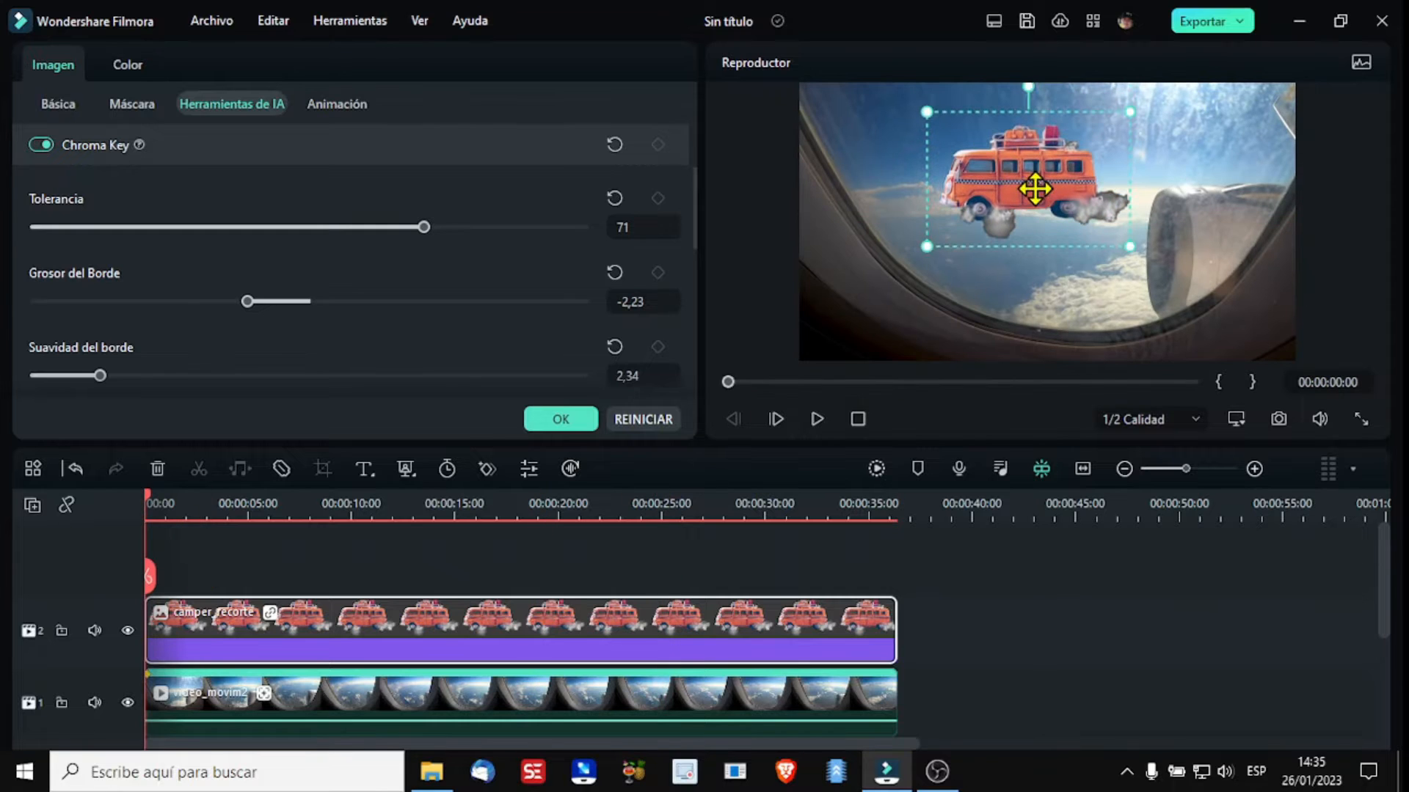
pyautogui.click(561, 420)
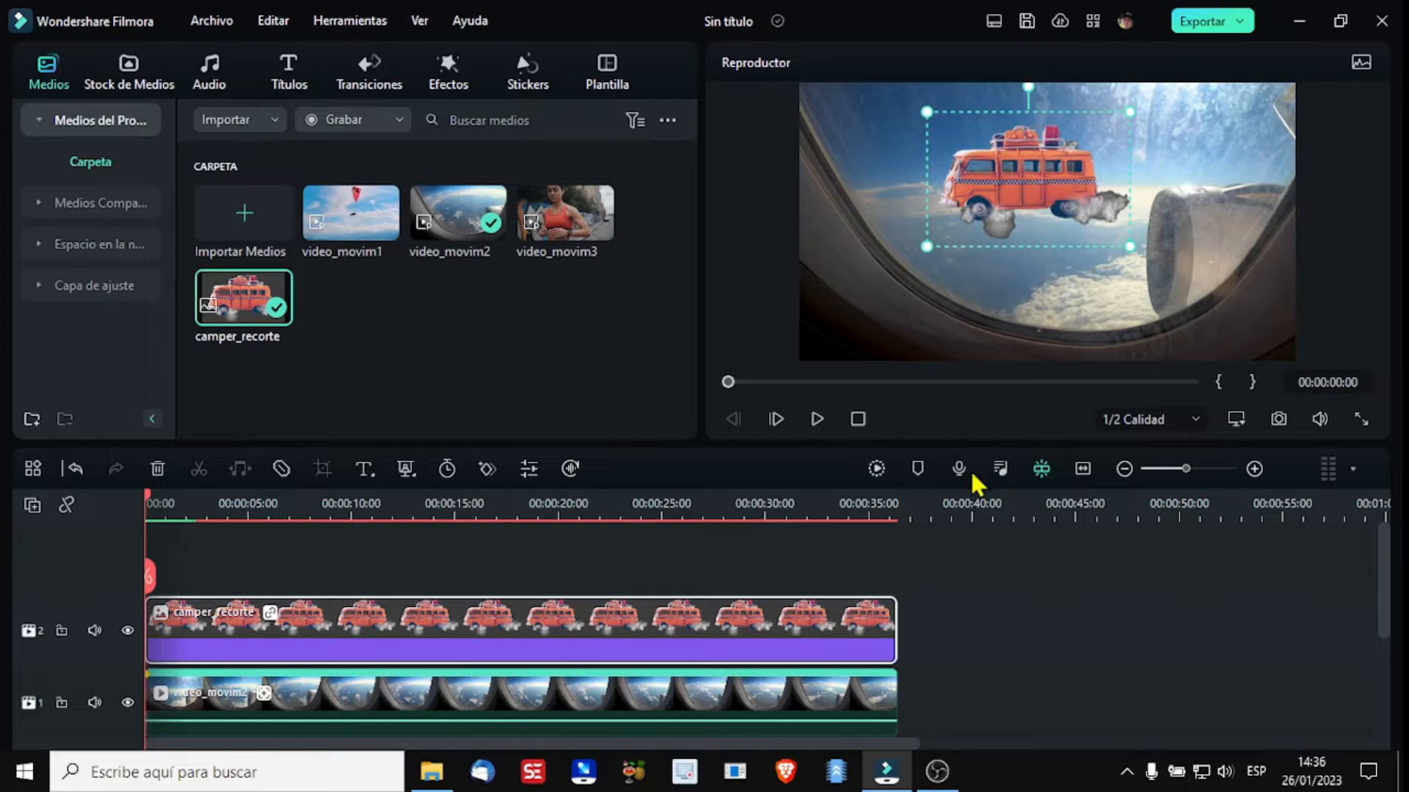
# Step: Render the timeline preview and play the tracked camper scene in full screen
pyautogui.click(876, 468)
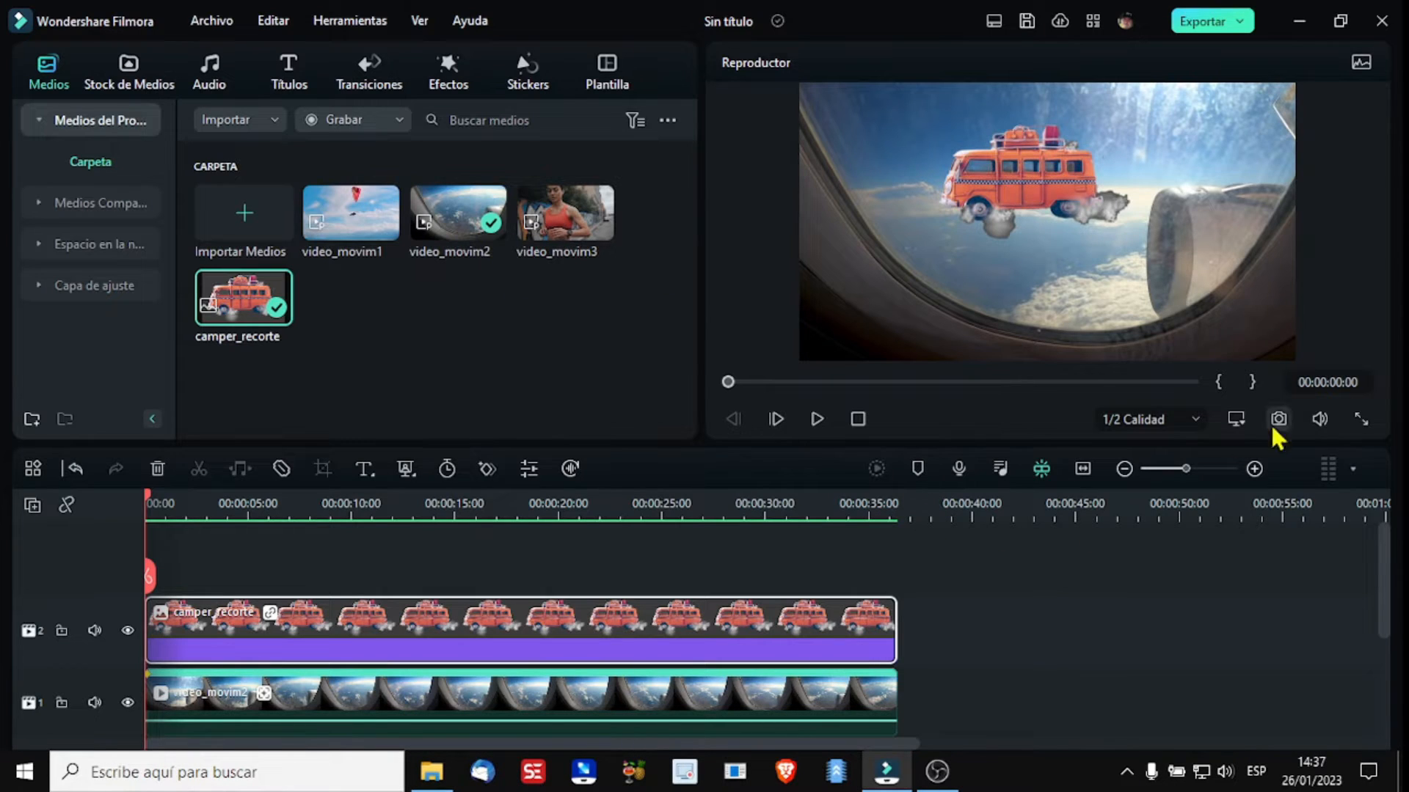
pyautogui.click(1361, 420)
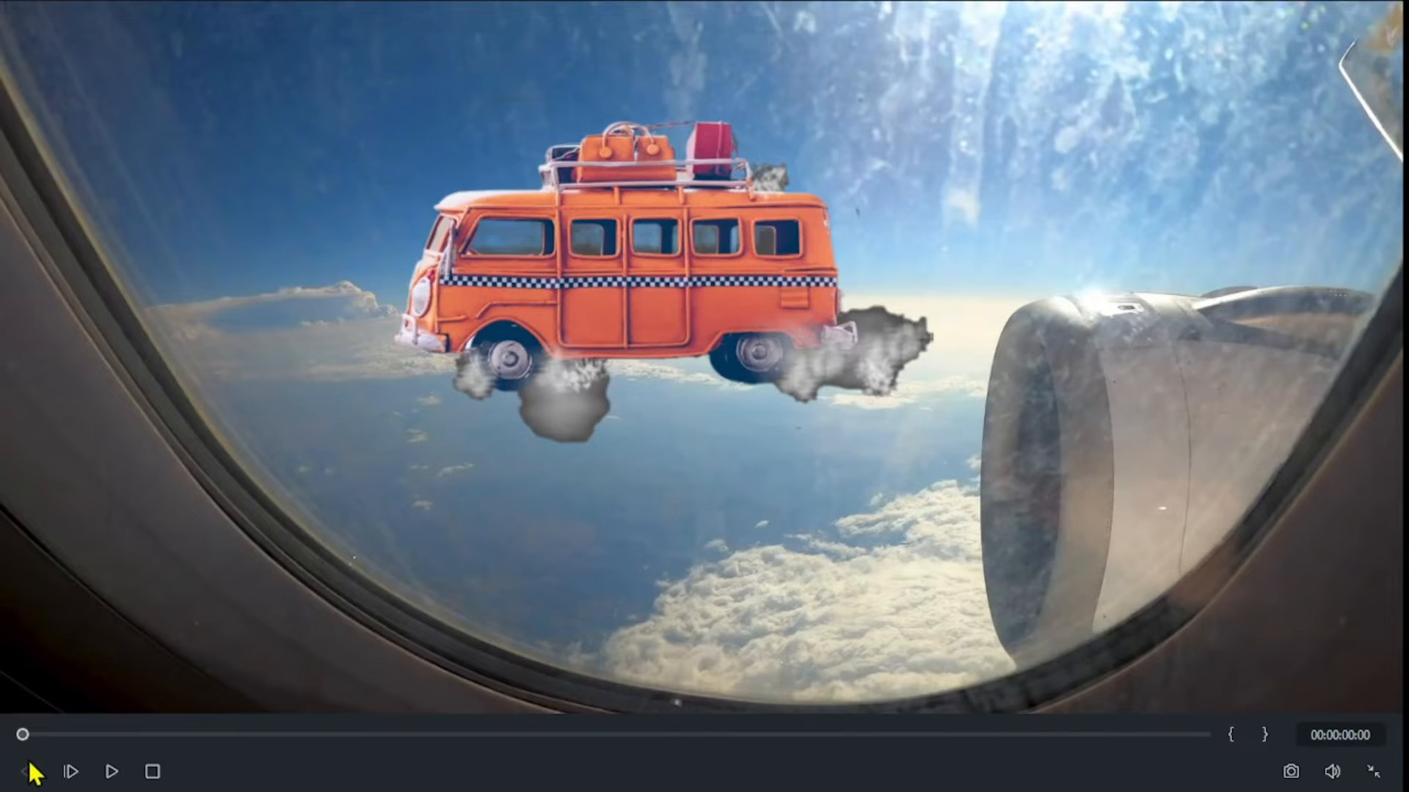
pyautogui.click(111, 771)
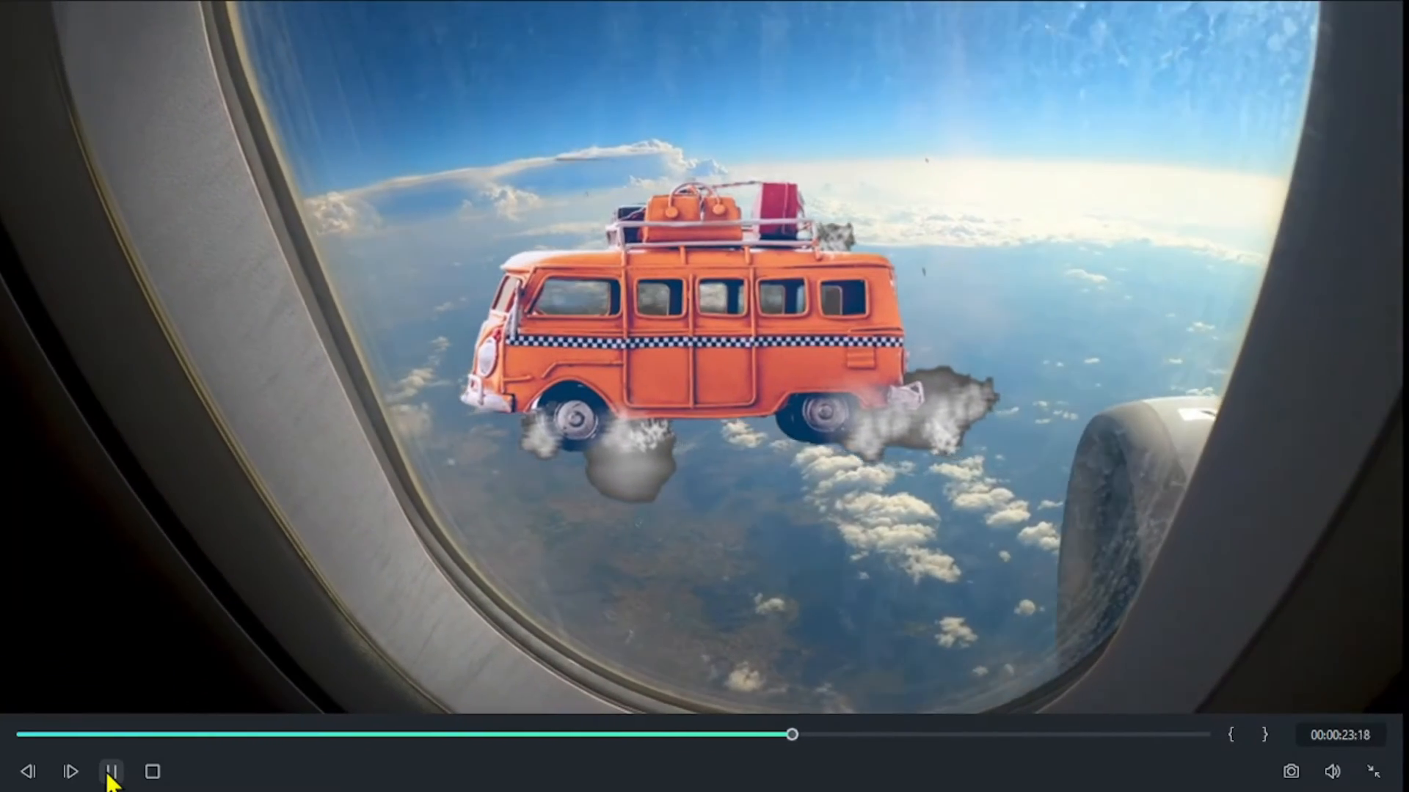
pyautogui.click(110, 771)
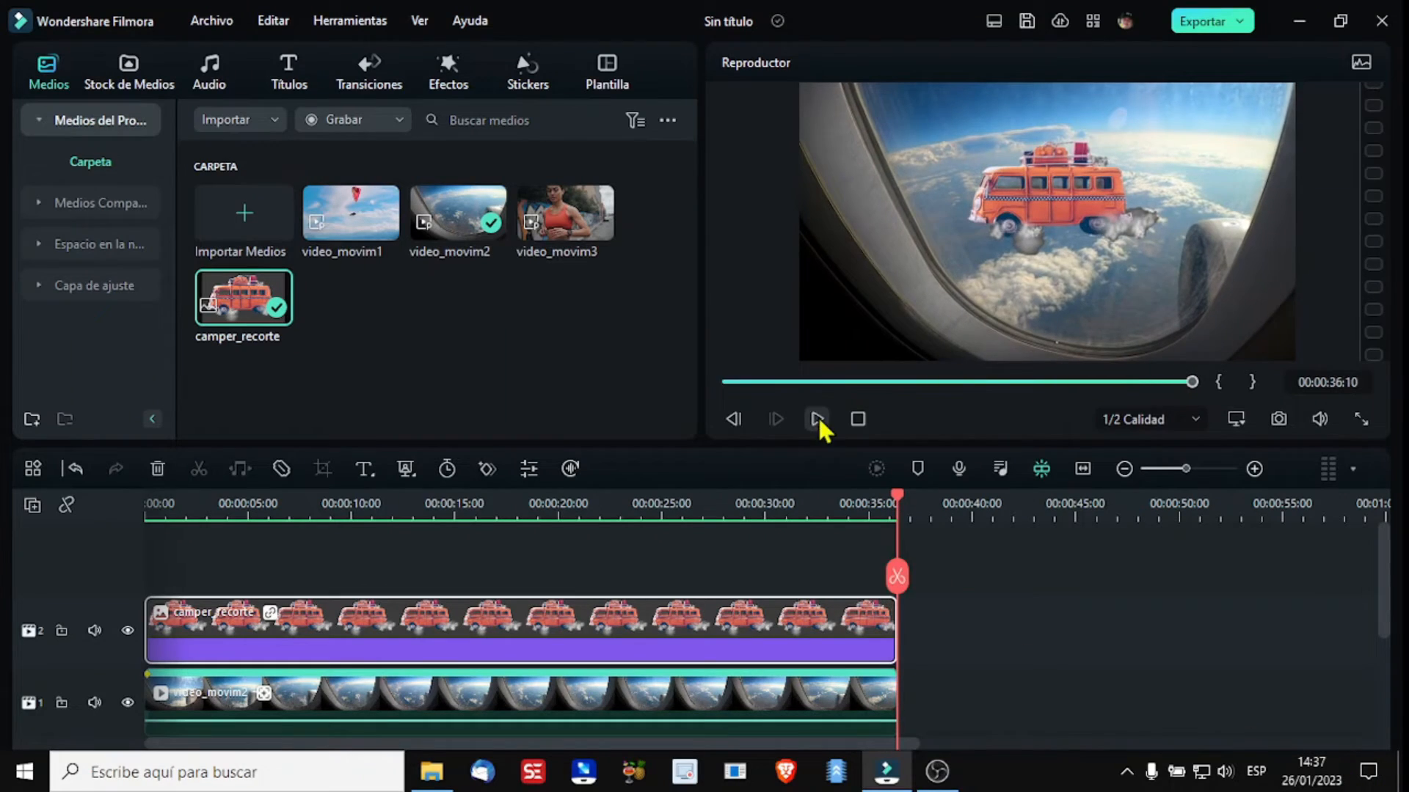
pyautogui.click(858, 419)
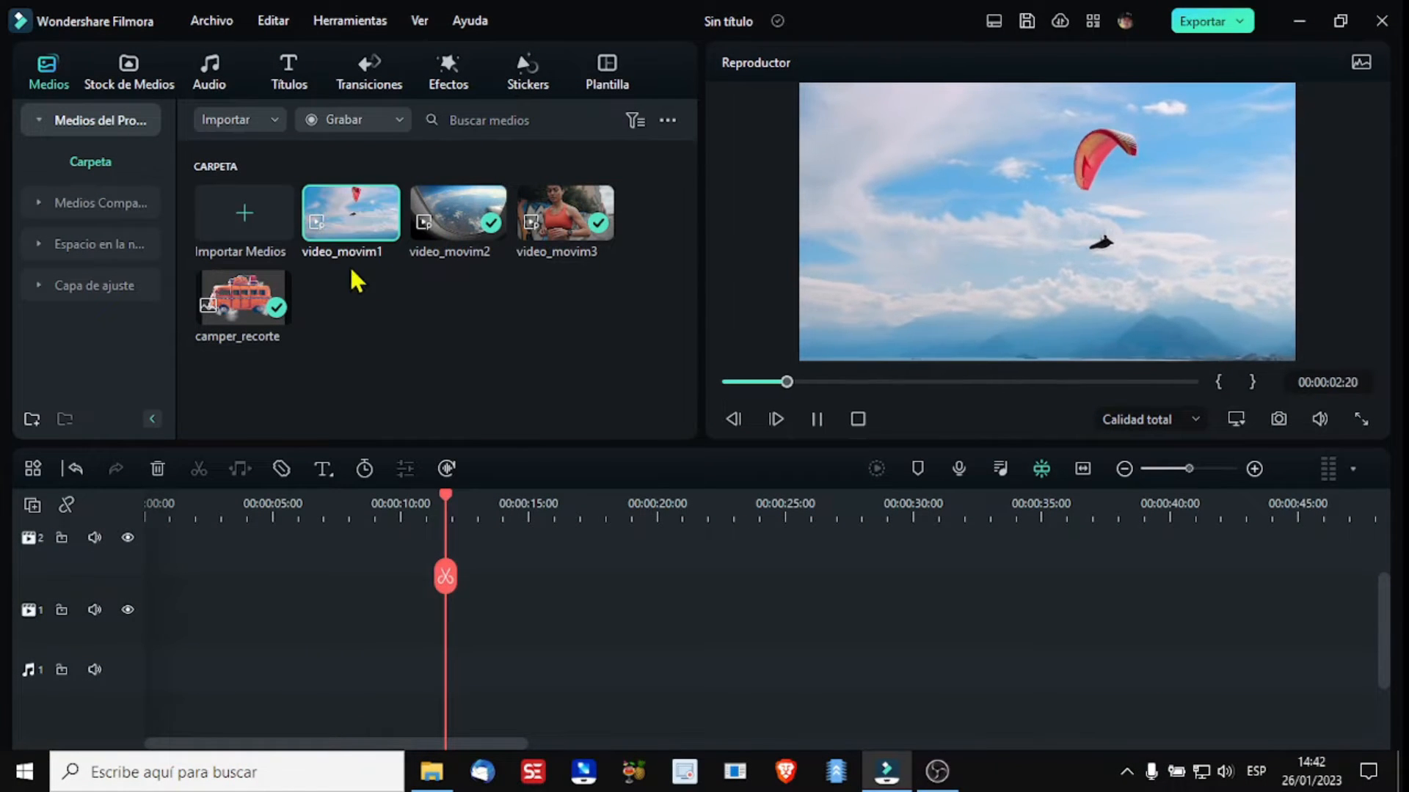
# Step: Place the video_movim1 clip at the start of video track 1 and preview it
pyautogui.moveTo(341, 225); pyautogui.dragTo(184, 609)
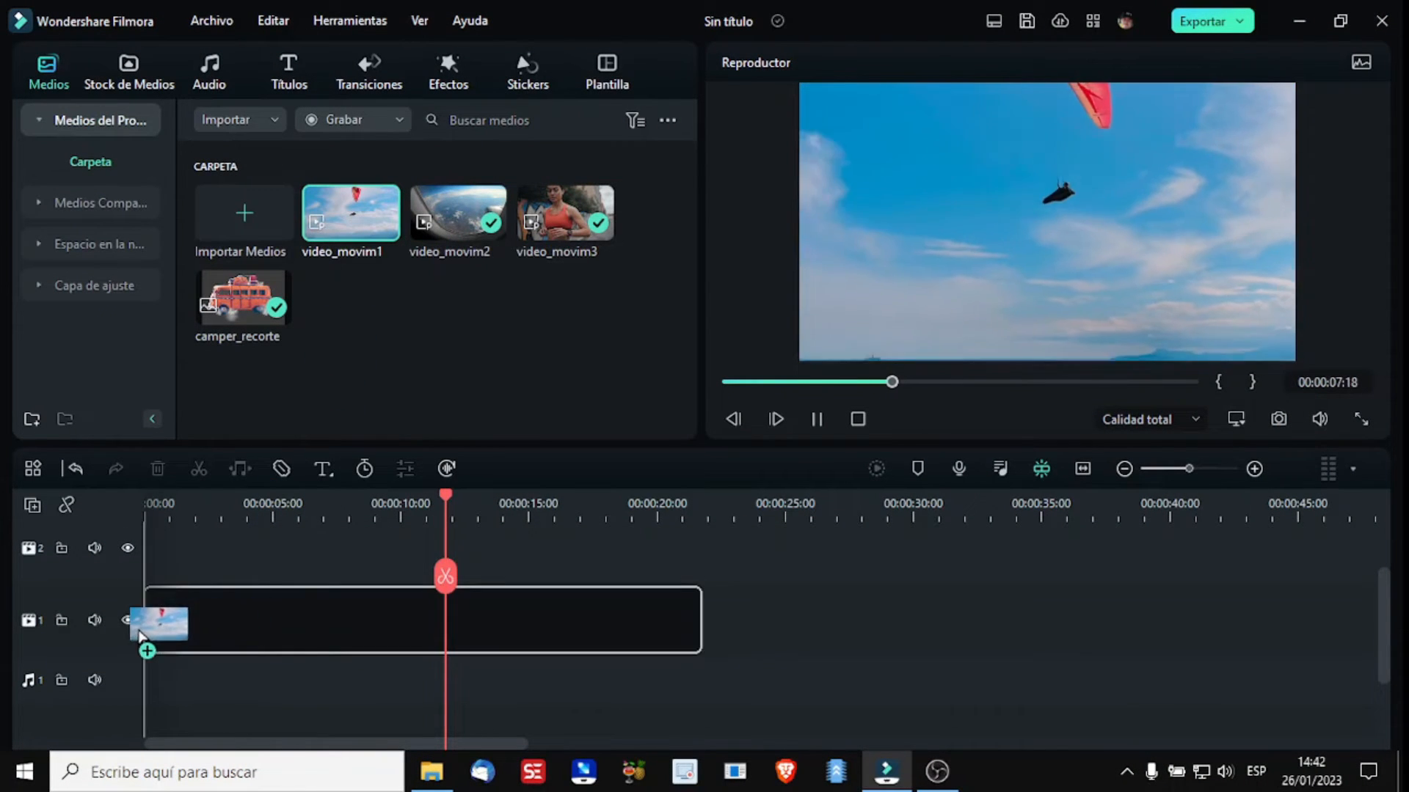
pyautogui.click(818, 420)
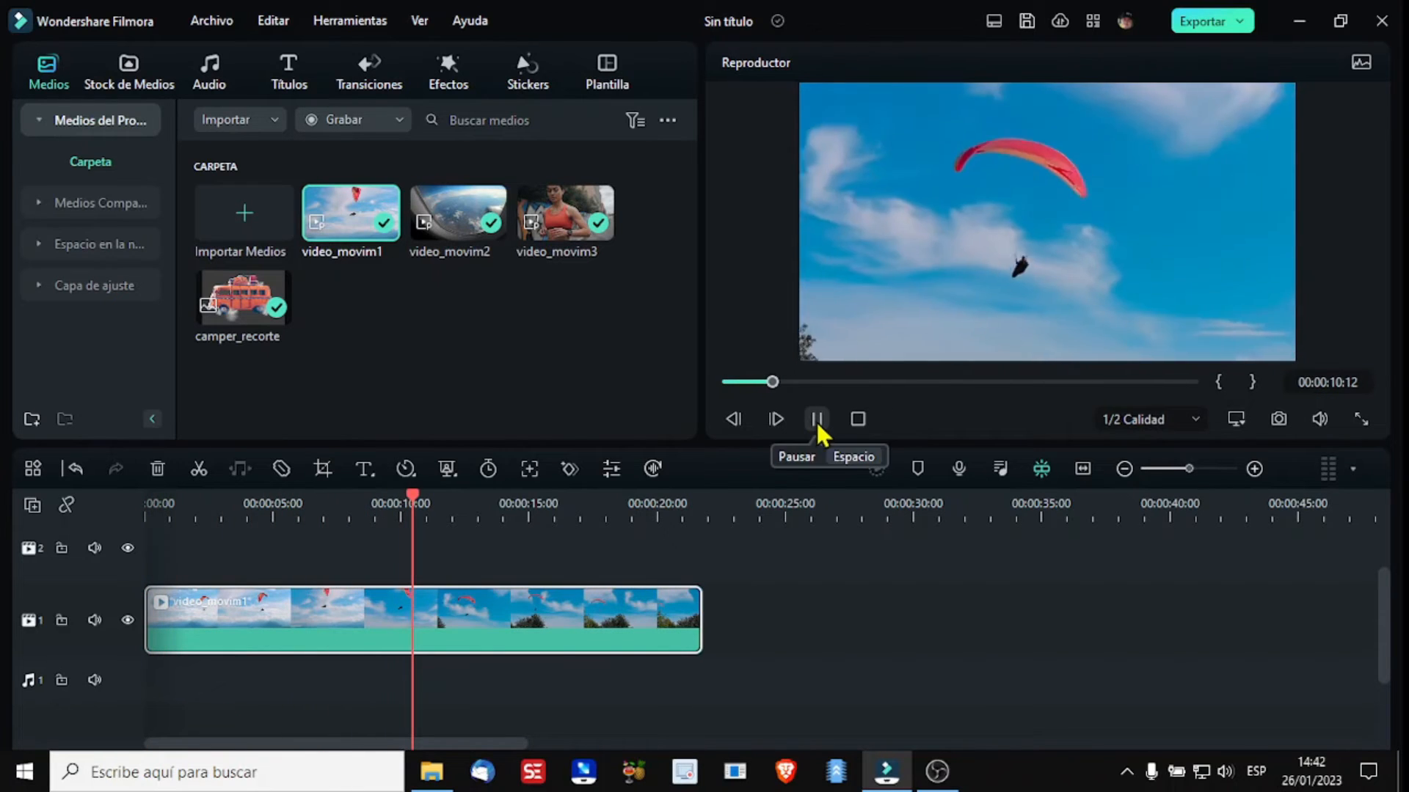
pyautogui.click(817, 419)
pyautogui.click(858, 419)
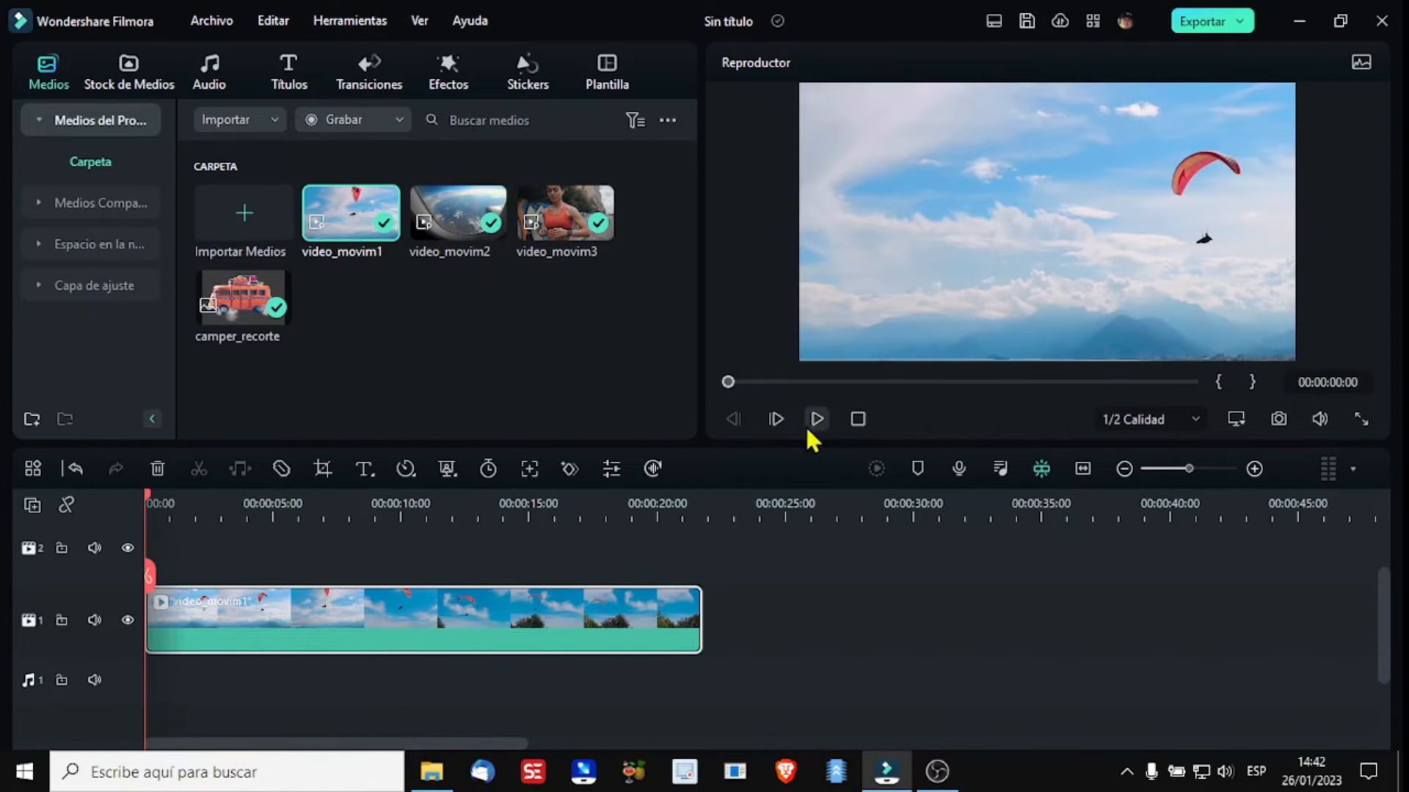
# Step: Add a Básico 1 title above video_movim1 for the clip's full length and delete its Lorem ipsum text in the advanced text editor
pyautogui.click(365, 476)
pyautogui.moveTo(692, 645); pyautogui.dragTo(701, 644)
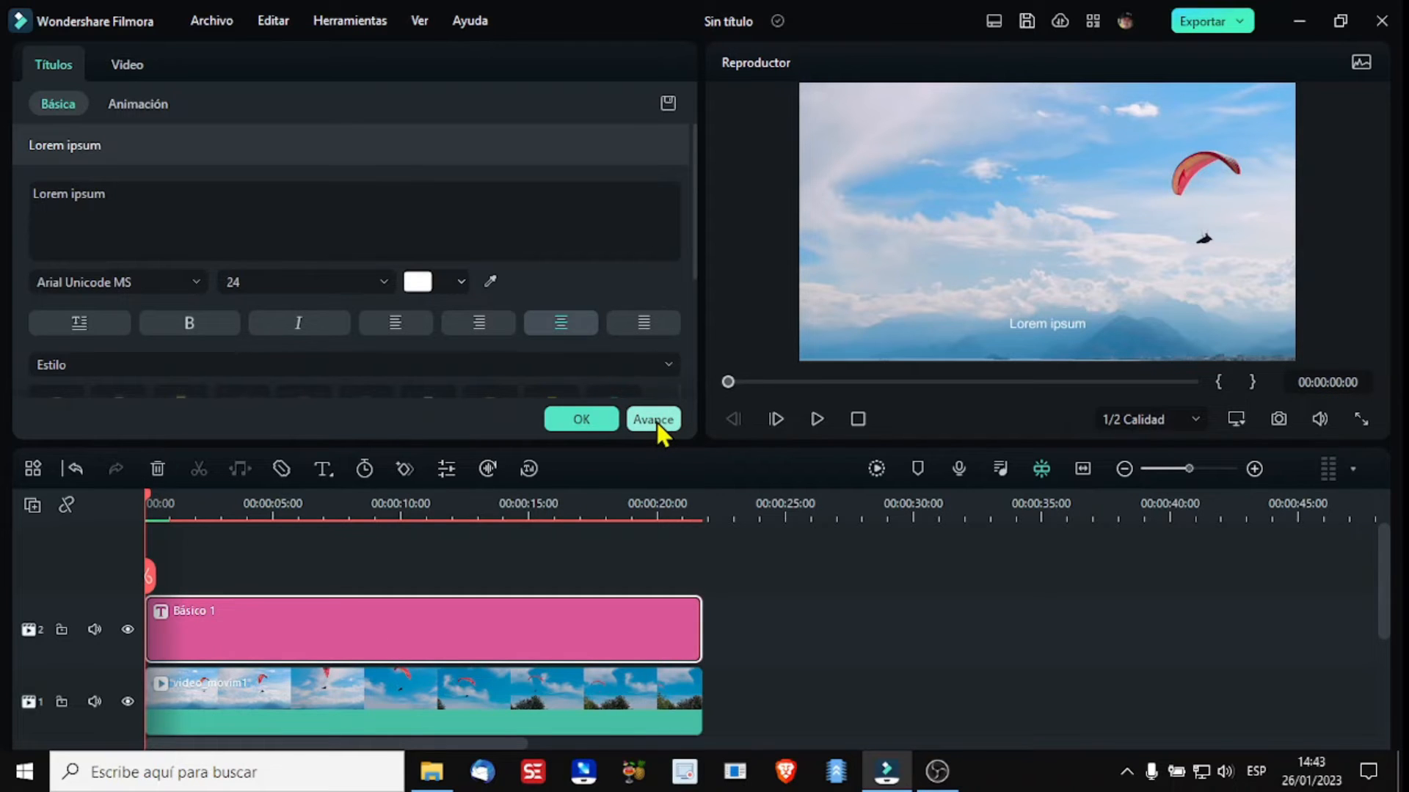
pyautogui.click(654, 420)
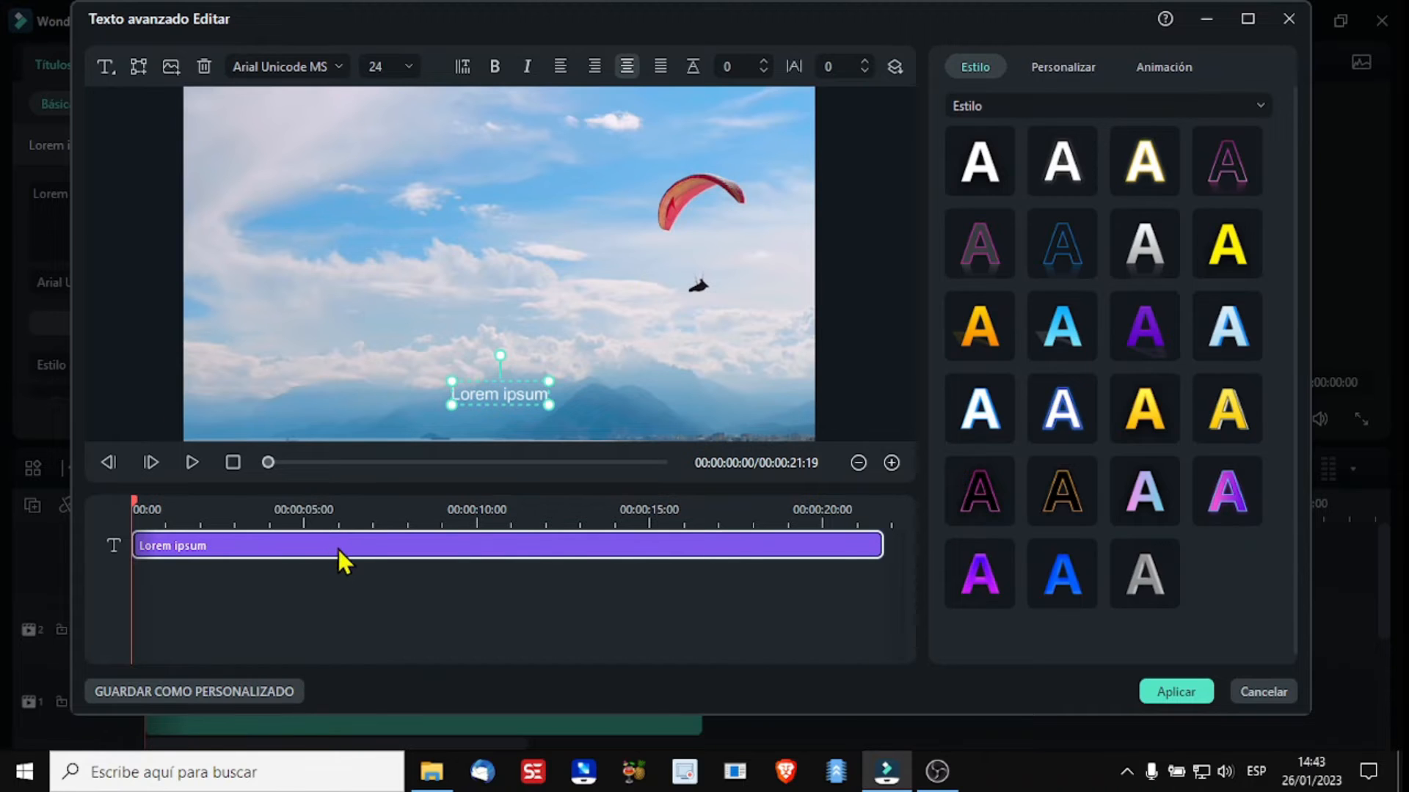
pyautogui.click(203, 67)
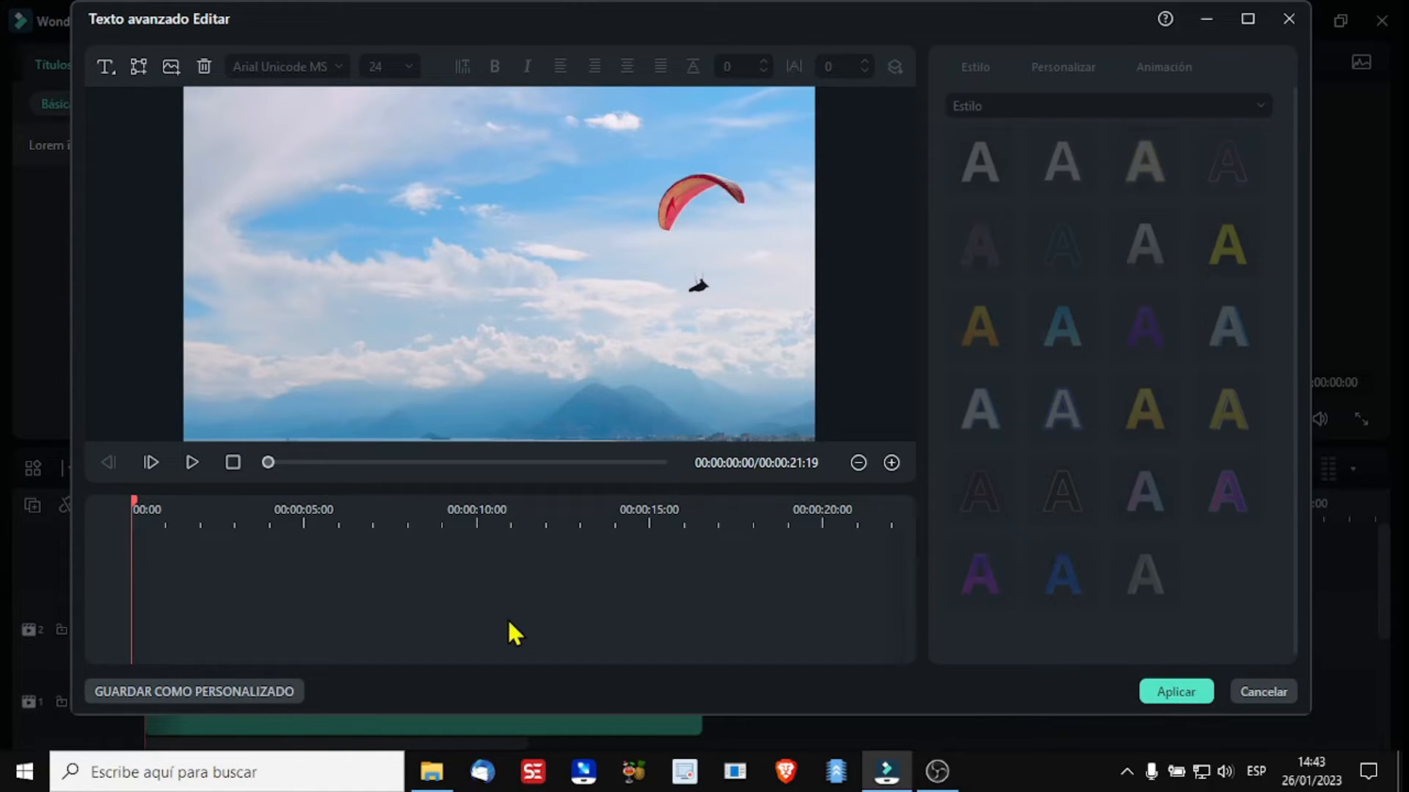
# Step: Add a rectangle shape to the title and enlarge it until it covers the whole video frame
pyautogui.click(139, 68)
pyautogui.click(293, 179)
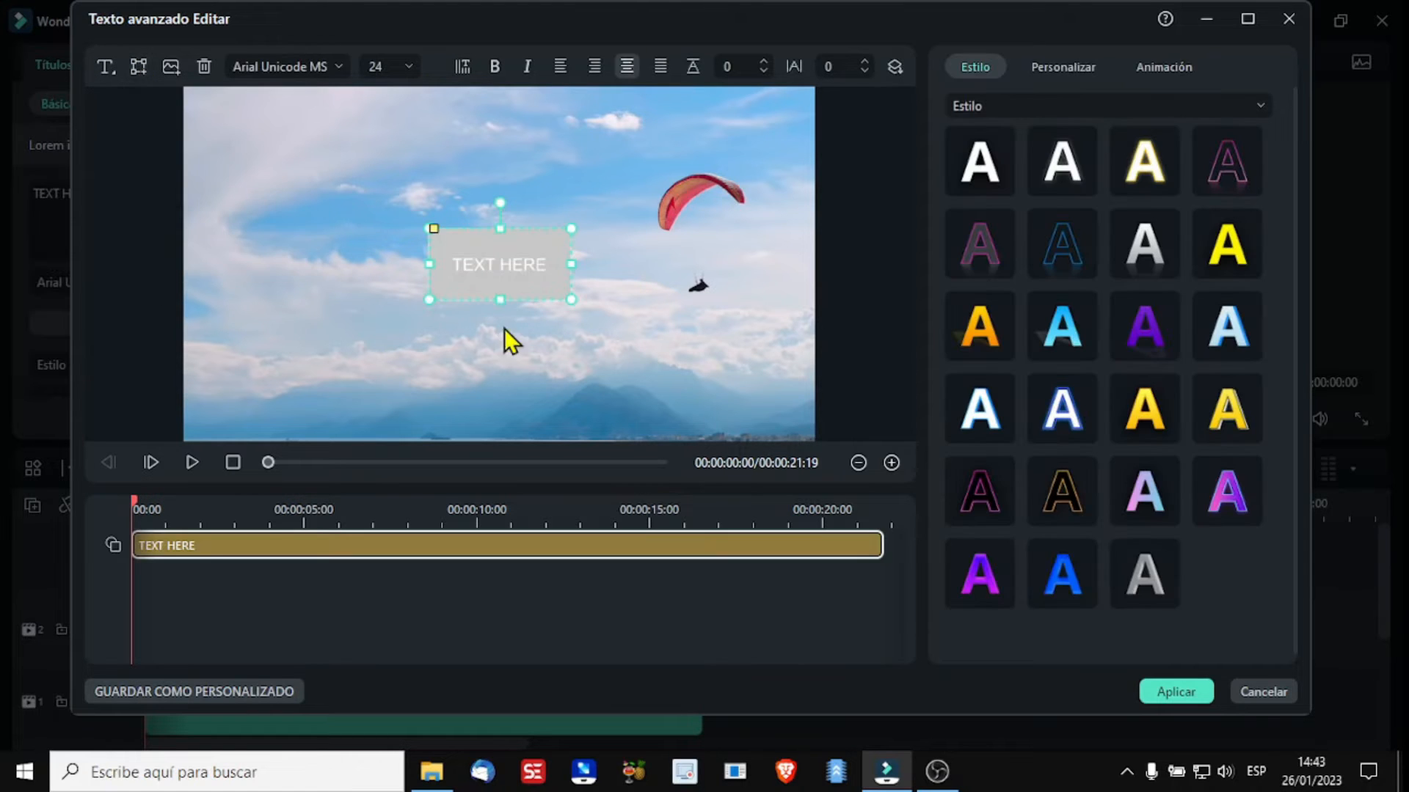
pyautogui.moveTo(428, 301); pyautogui.dragTo(156, 436)
pyautogui.moveTo(571, 228); pyautogui.dragTo(834, 81)
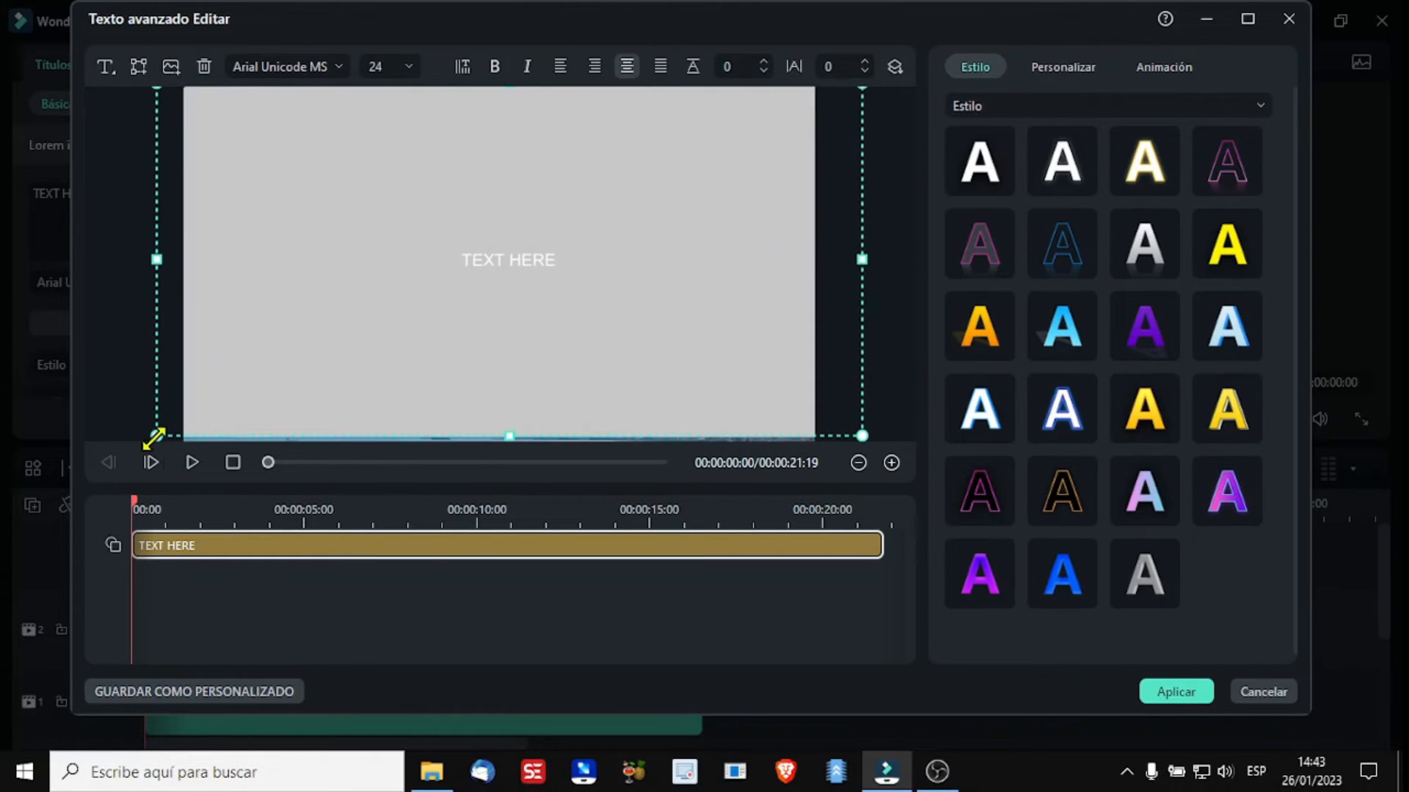
pyautogui.moveTo(154, 438); pyautogui.dragTo(99, 460)
# Step: Set the fill color of the rectangle's text to black
pyautogui.click(1064, 67)
pyautogui.click(1101, 454)
pyautogui.click(1049, 494)
pyautogui.click(1011, 492)
pyautogui.click(1018, 623)
# Step: Delete the rectangle's TEXT HERE text and turn off its text fill
pyautogui.click(954, 176)
pyautogui.hotkey('ctrl', 'a')
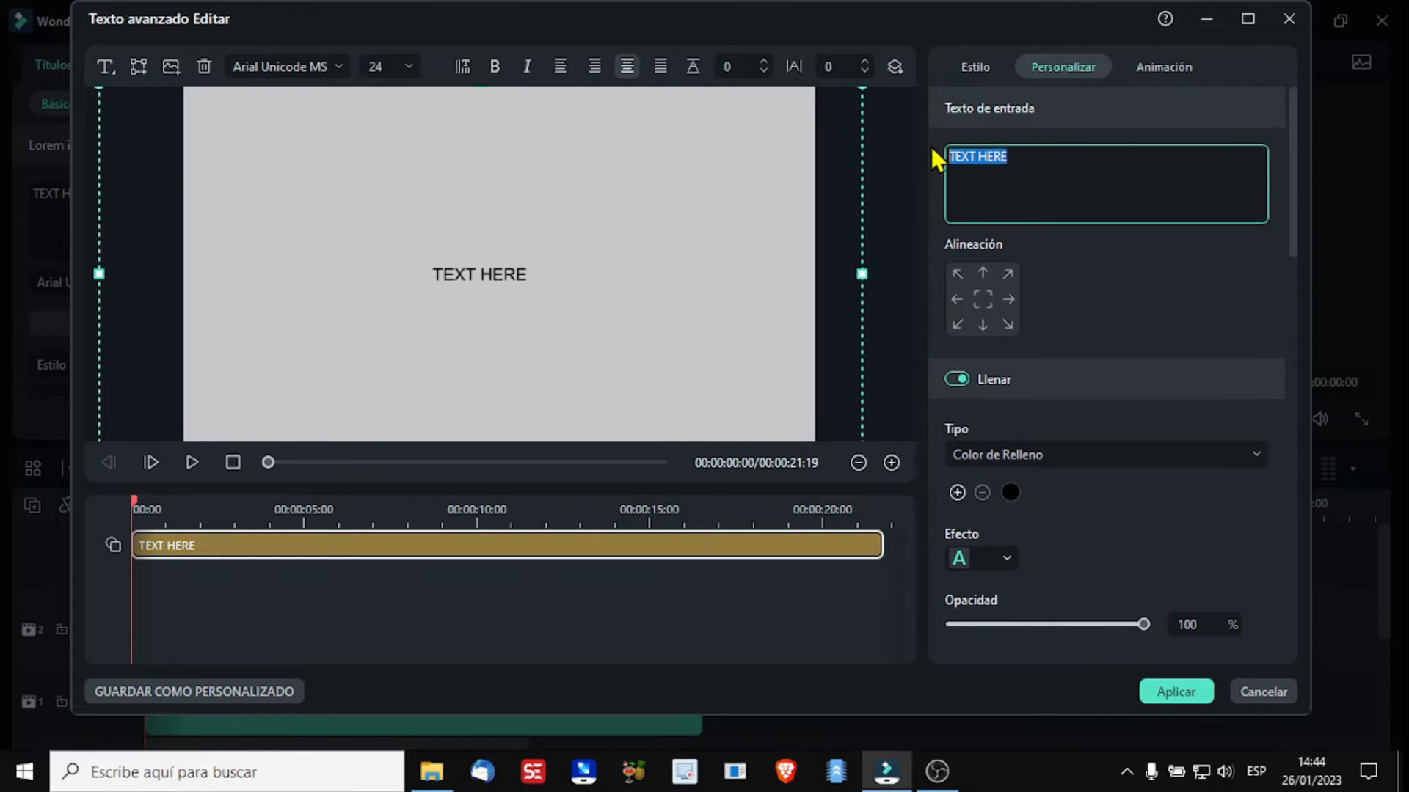
pyautogui.press('BackSpace')
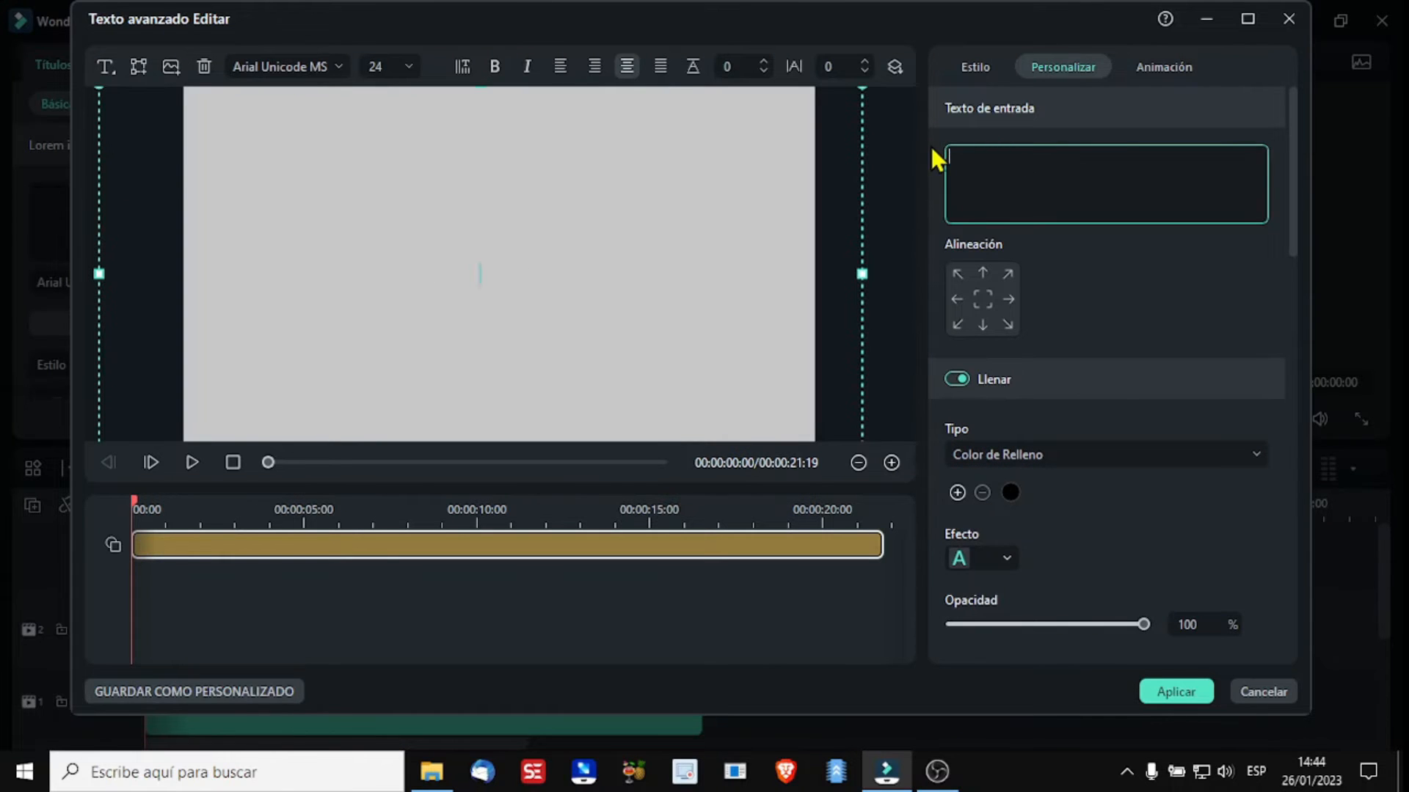
pyautogui.click(956, 379)
# Step: Fill the rectangle shape with black and turn off its shape border
pyautogui.scroll(-5, 1212, 493)
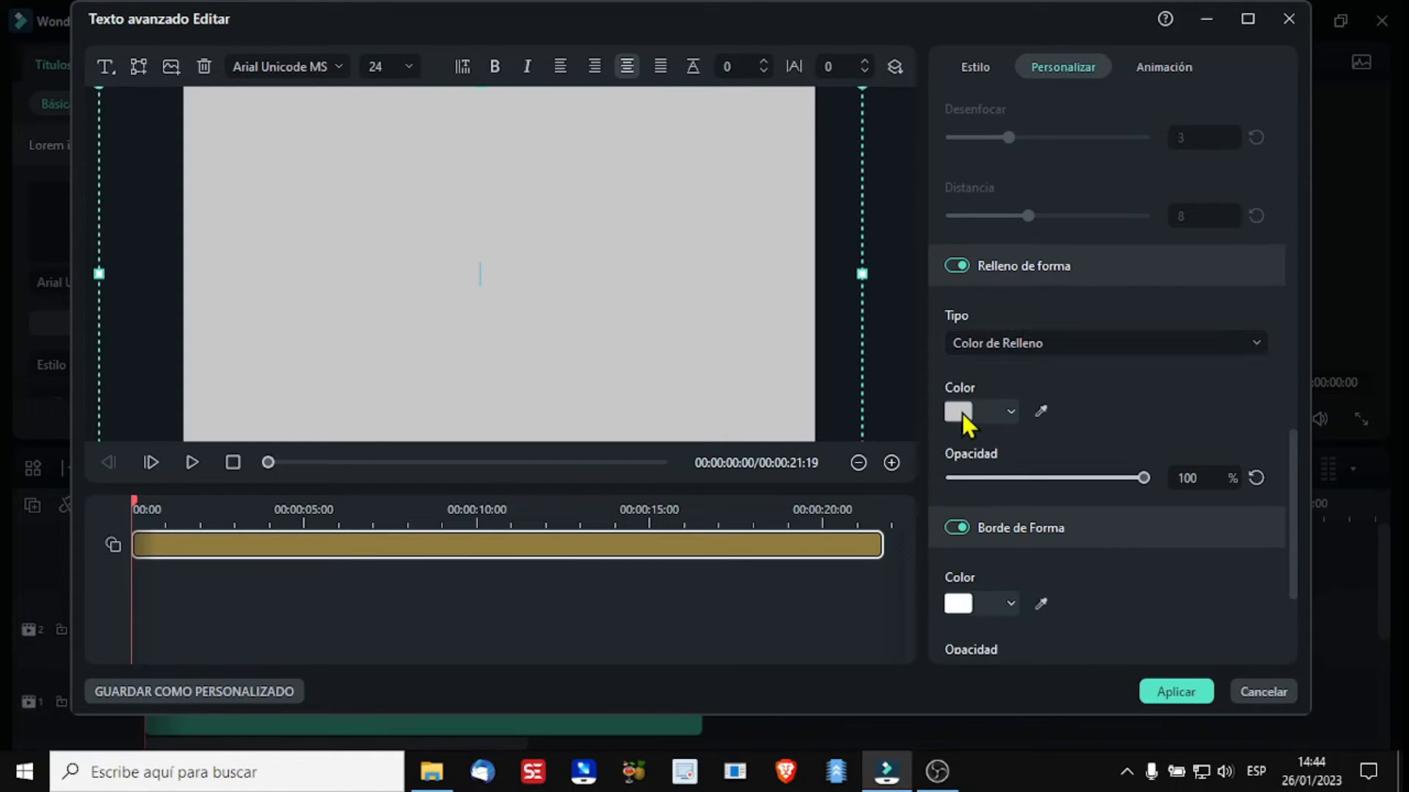
pyautogui.click(1013, 414)
pyautogui.click(967, 567)
pyautogui.click(956, 530)
pyautogui.scroll(-2, 1125, 429)
pyautogui.scroll(8, 1125, 429)
pyautogui.scroll(-6, 1125, 429)
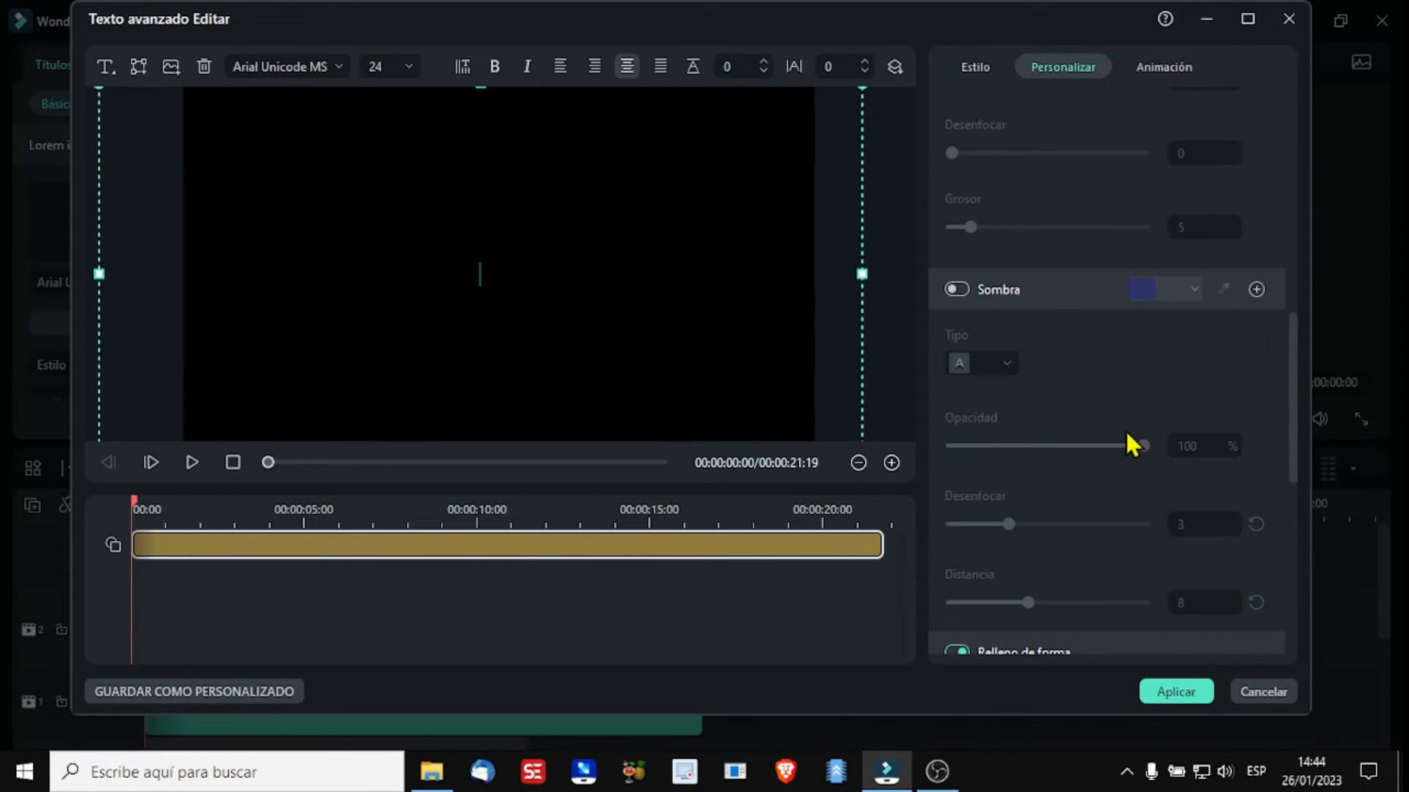
pyautogui.scroll(6, 1124, 430)
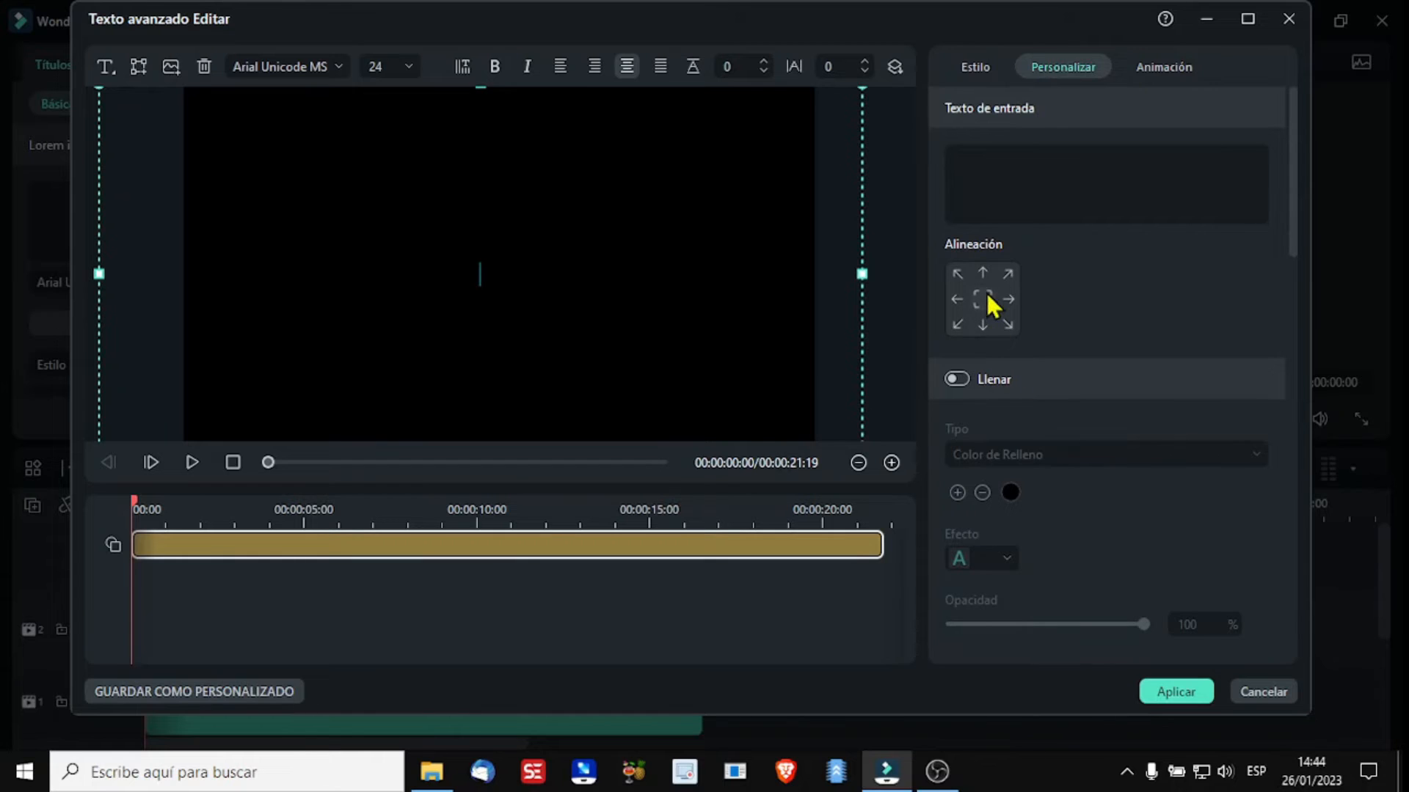
# Step: Center the black rectangle in the frame and apply the advanced title changes
pyautogui.click(988, 301)
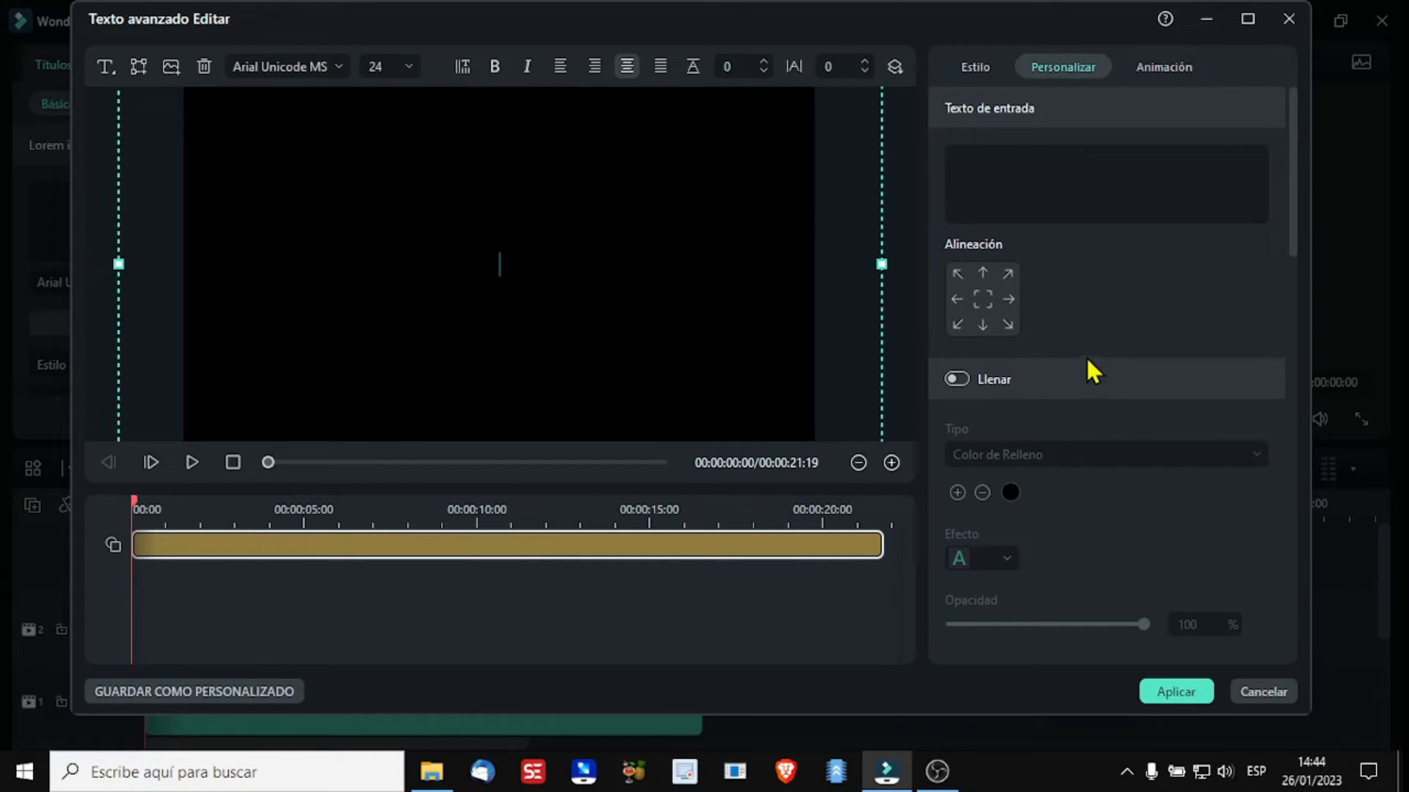
pyautogui.scroll(-10, 1109, 305)
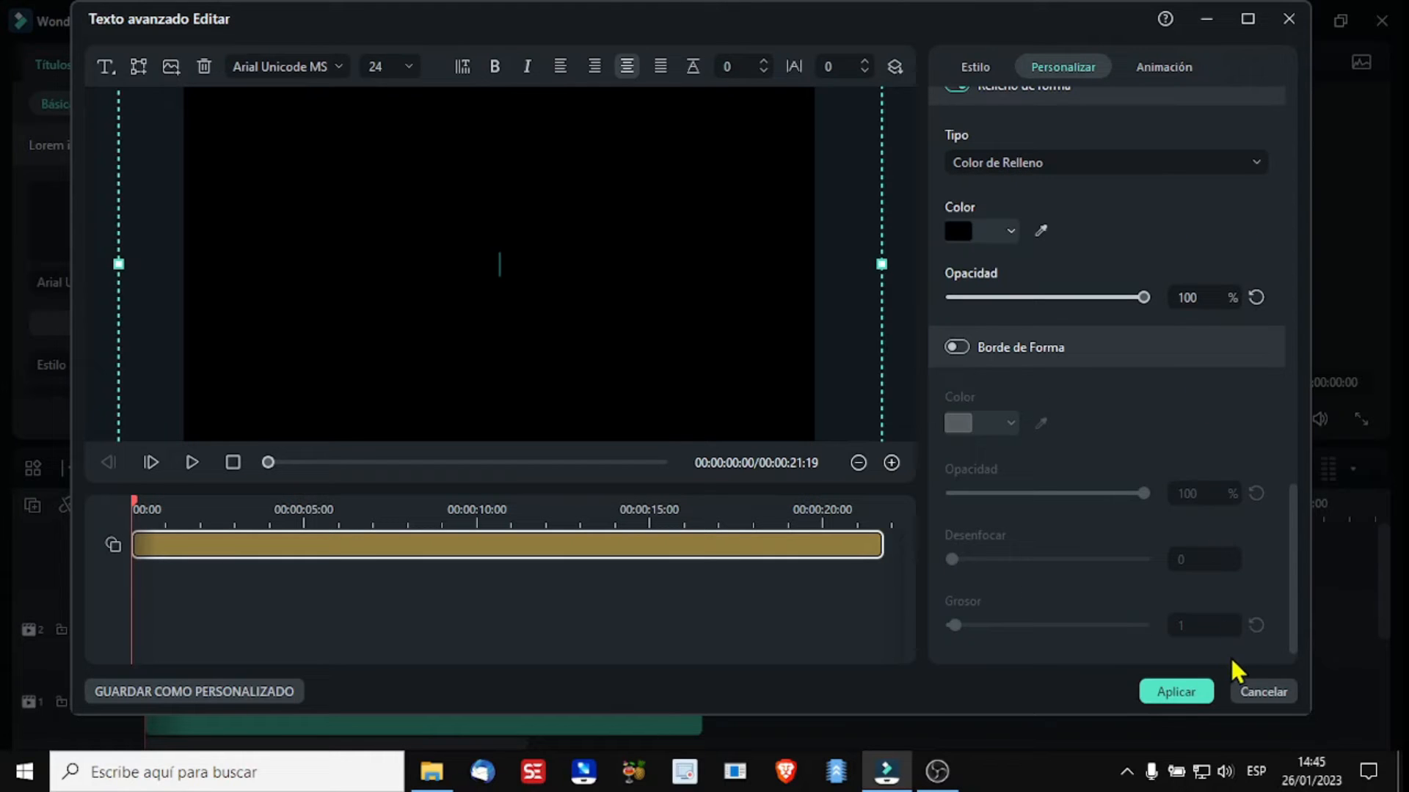
pyautogui.click(1183, 694)
# Step: Set the Básico 1 title's video scale to 300% with X and Y linked, and confirm the change
pyautogui.click(129, 64)
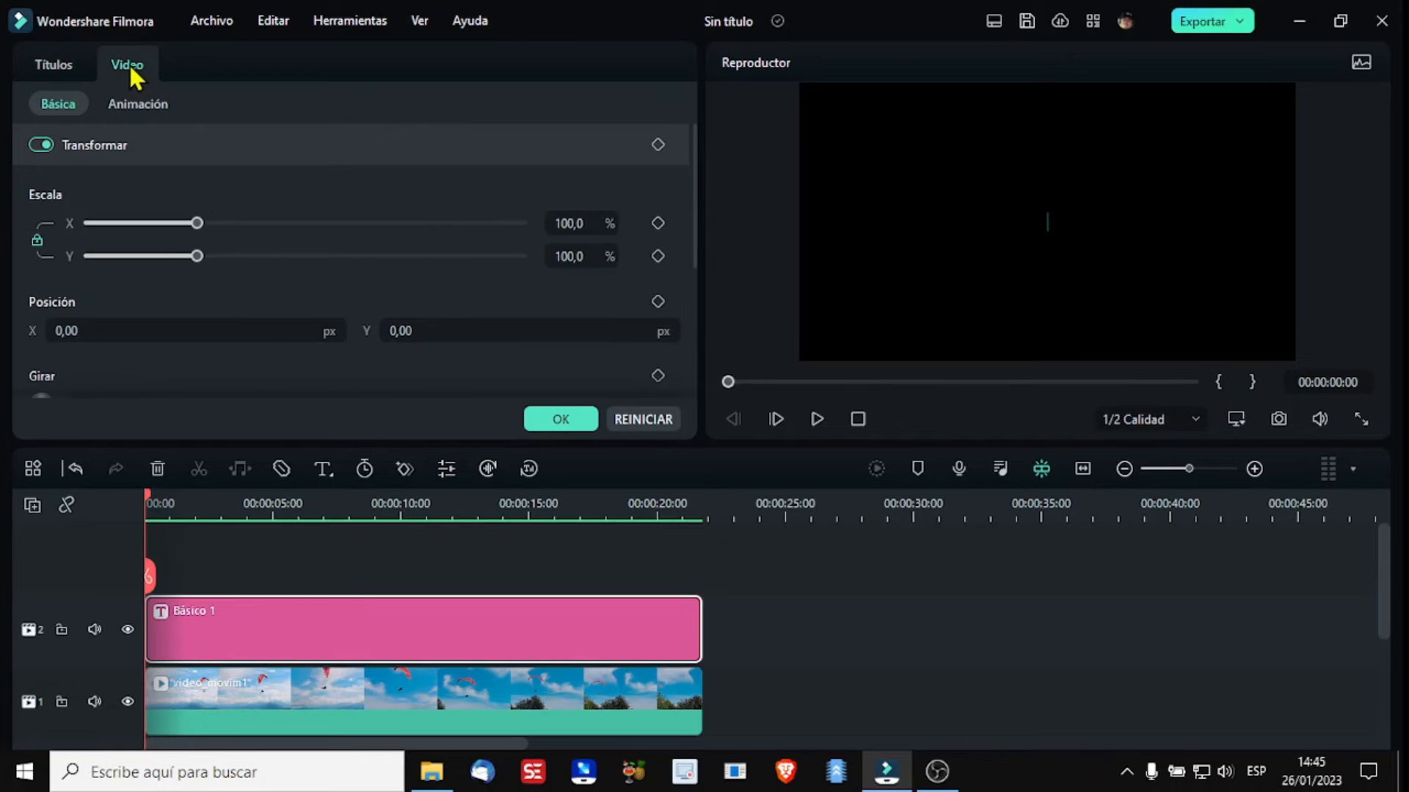
pyautogui.doubleClick(569, 223)
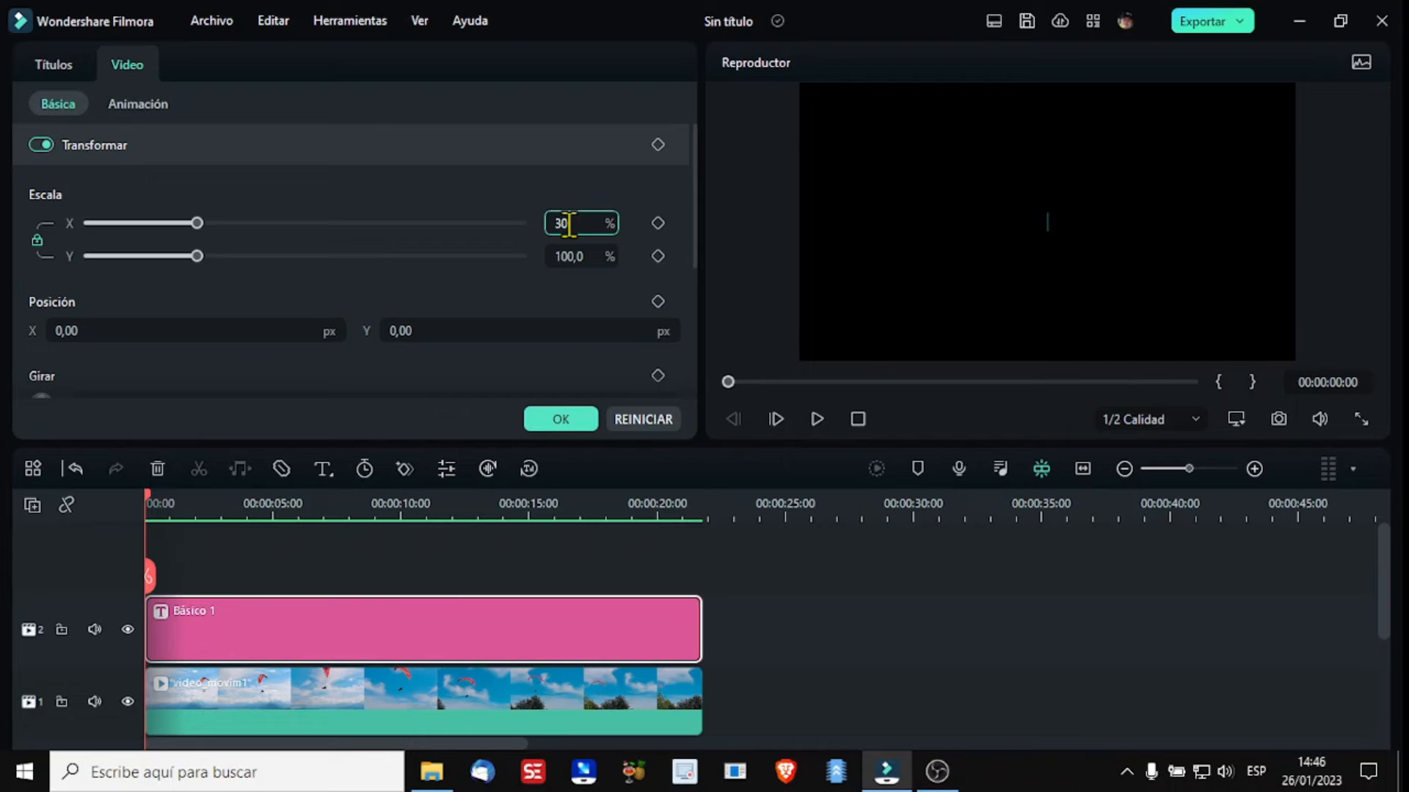
pyautogui.write('300')
pyautogui.press('Return')
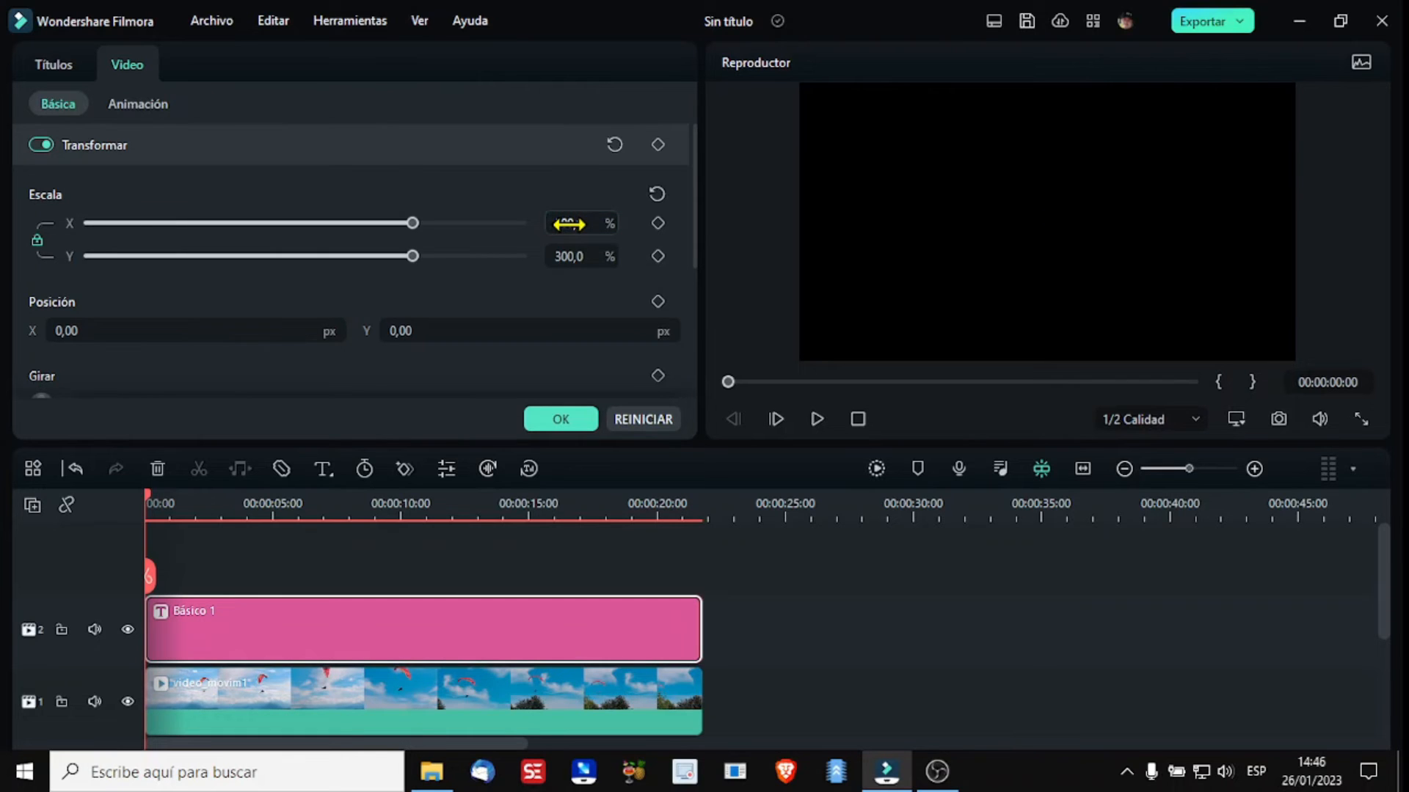
pyautogui.click(562, 419)
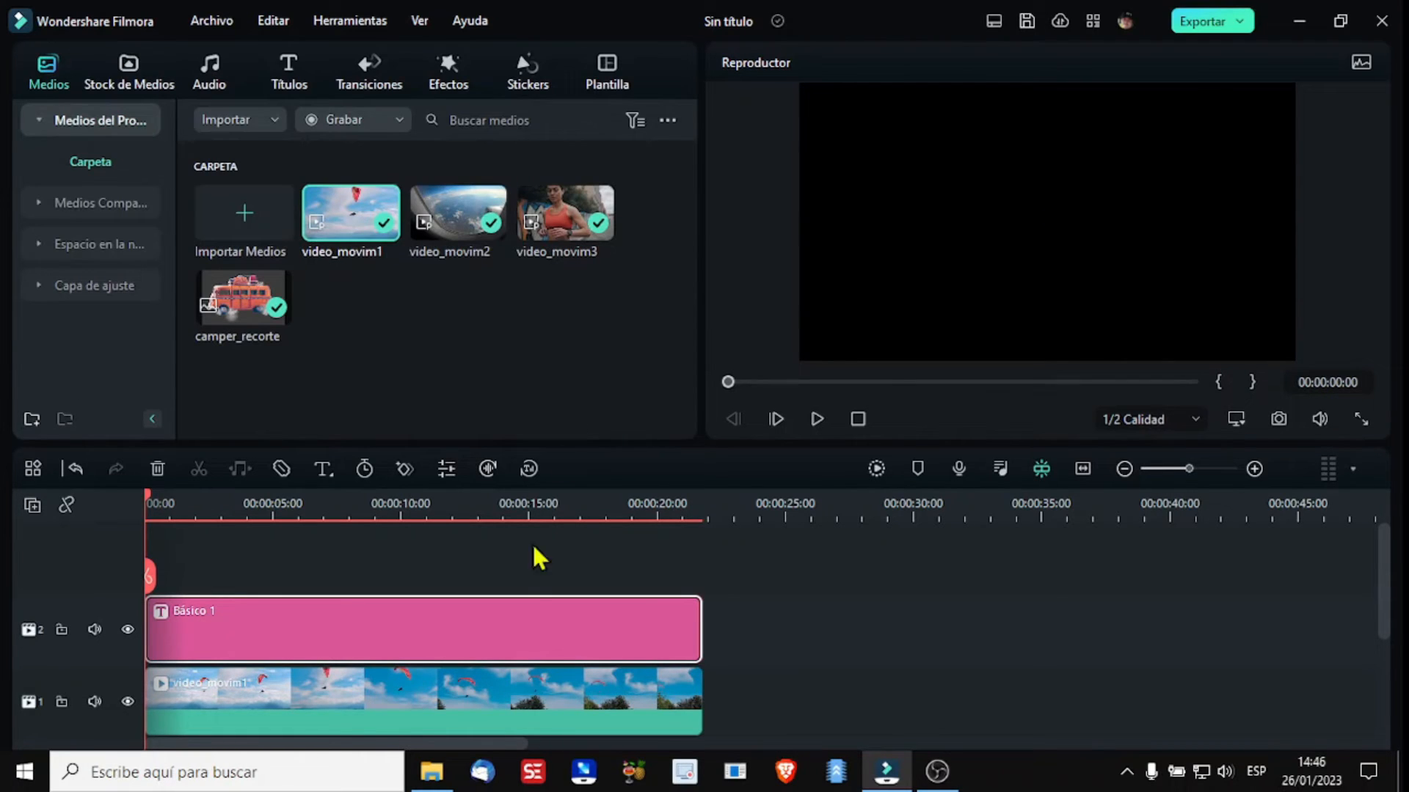
# Step: Reopen the Básico 1 title in the advanced text editor and add a circle shape over the black rectangle
pyautogui.doubleClick(502, 637)
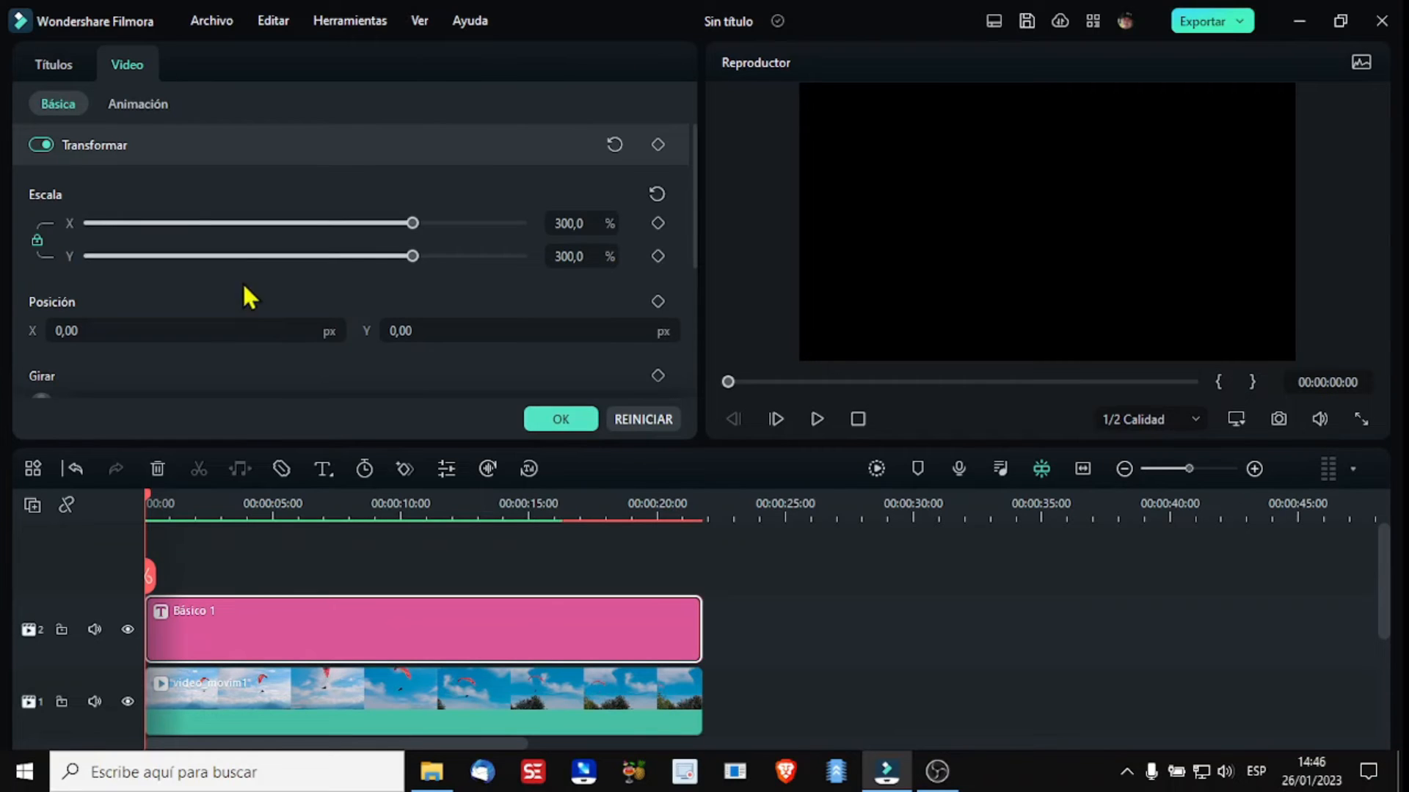
pyautogui.click(56, 66)
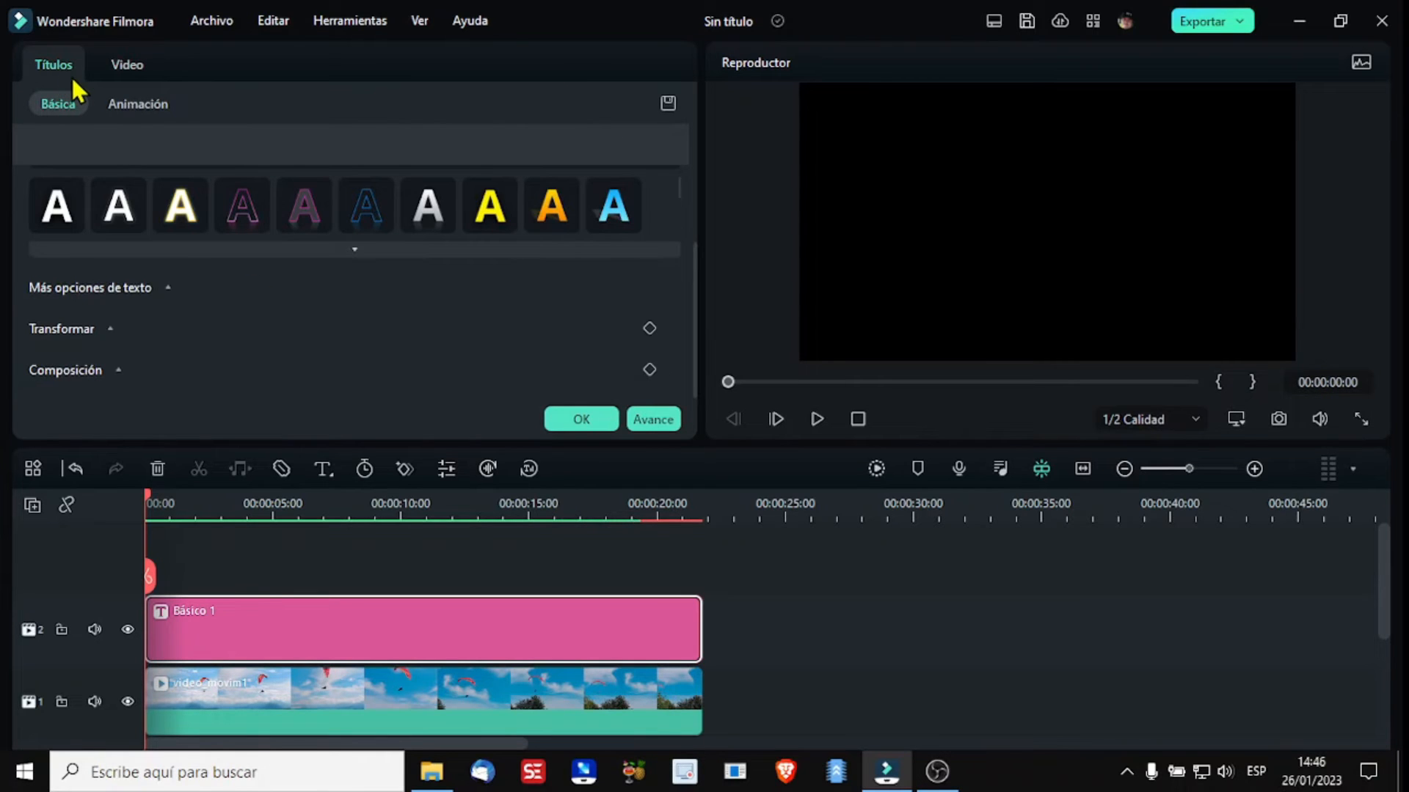
pyautogui.click(653, 419)
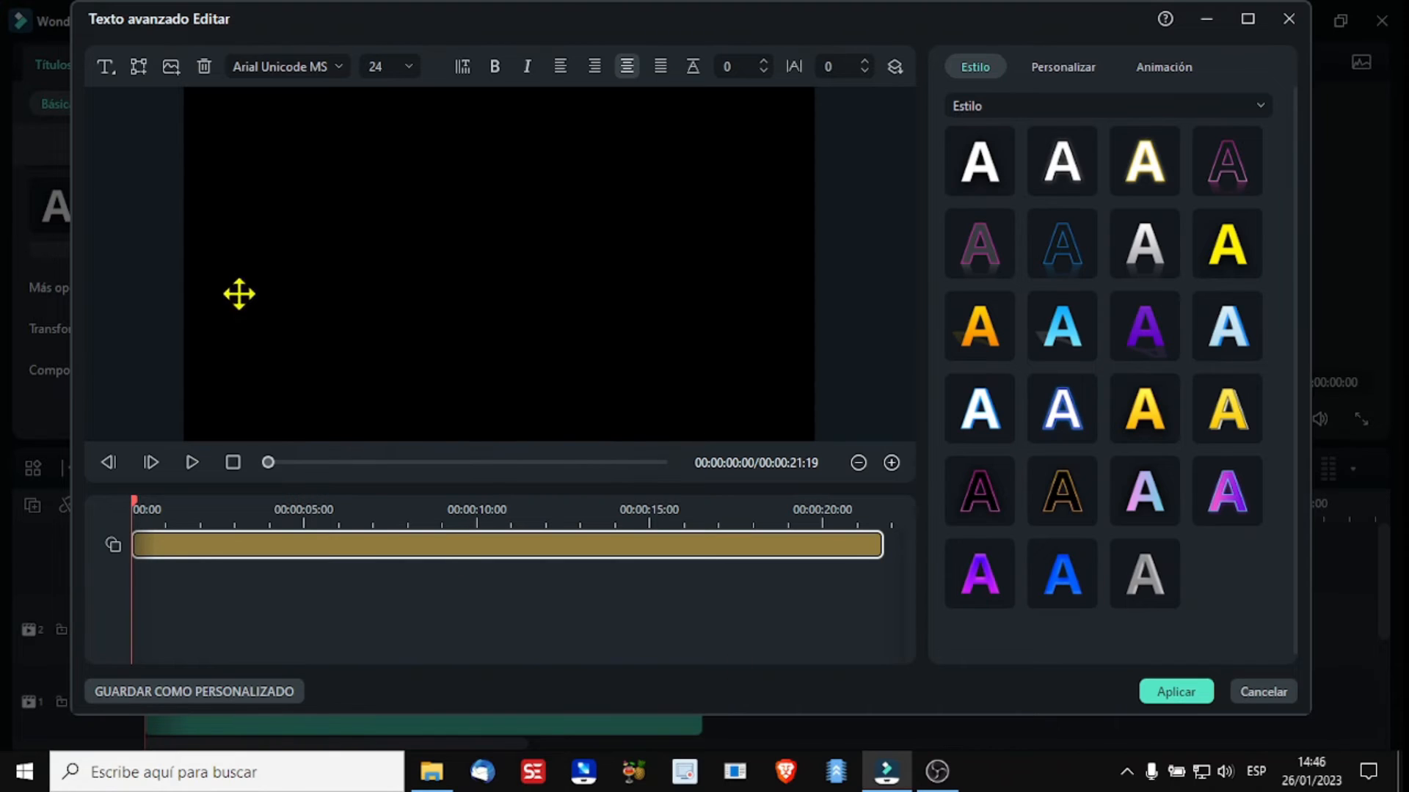
pyautogui.click(142, 74)
pyautogui.click(163, 238)
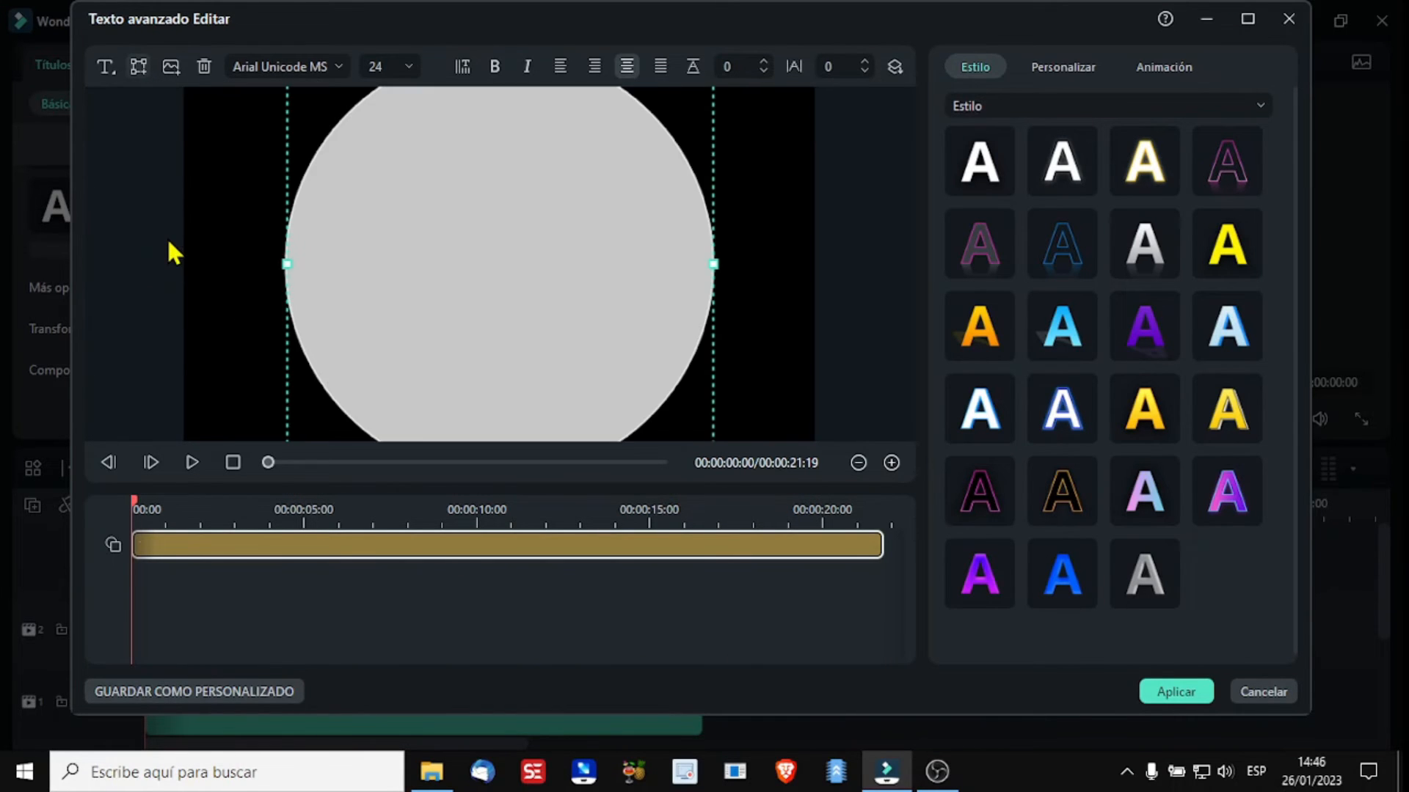
# Step: Shrink the circle to about a third of the frame's width and center it in the black frame
pyautogui.moveTo(367, 396); pyautogui.dragTo(449, 307)
pyautogui.moveTo(358, 396); pyautogui.dragTo(561, 193)
pyautogui.moveTo(629, 156); pyautogui.dragTo(478, 325)
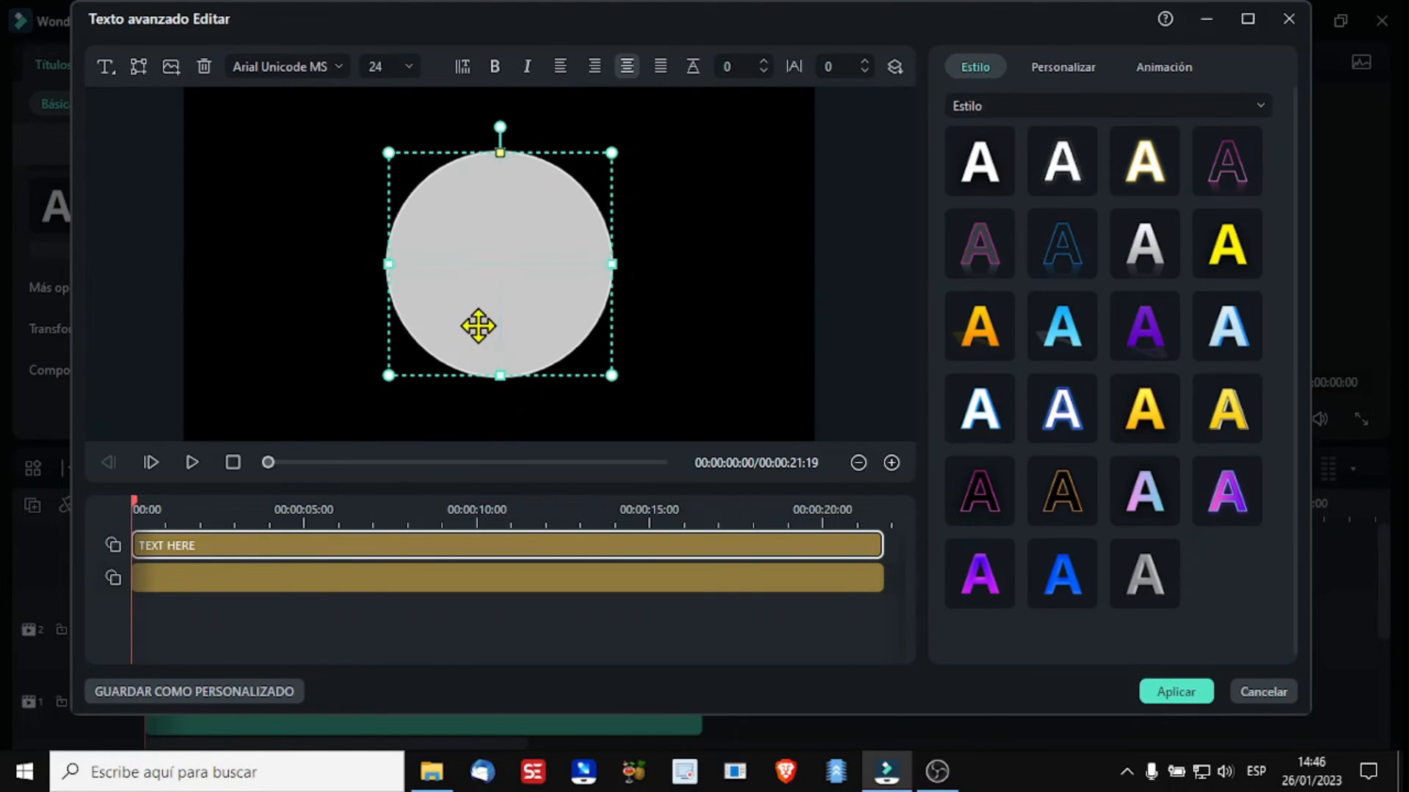
# Step: Set the circle's shape fill color to white
pyautogui.click(1055, 67)
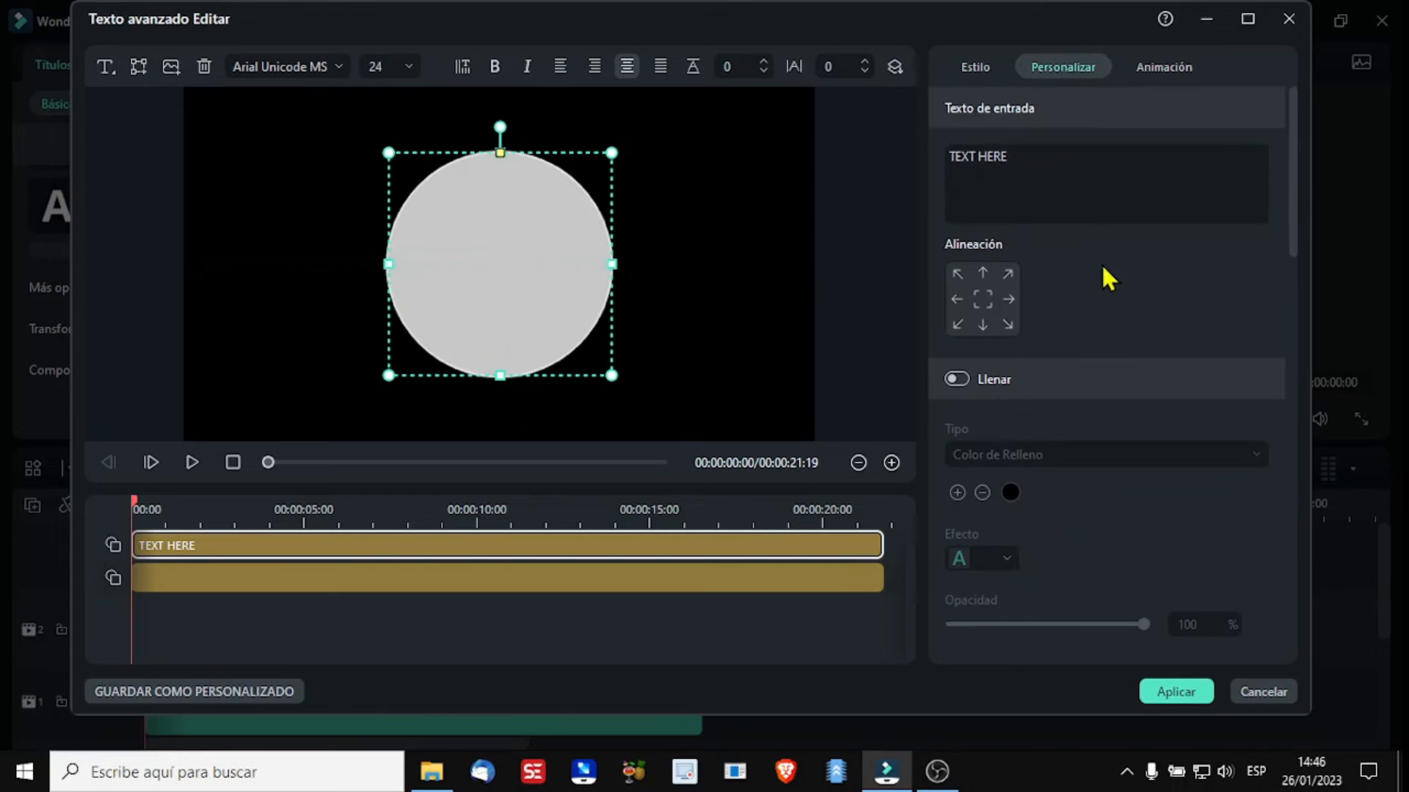
pyautogui.scroll(-10, 1111, 524)
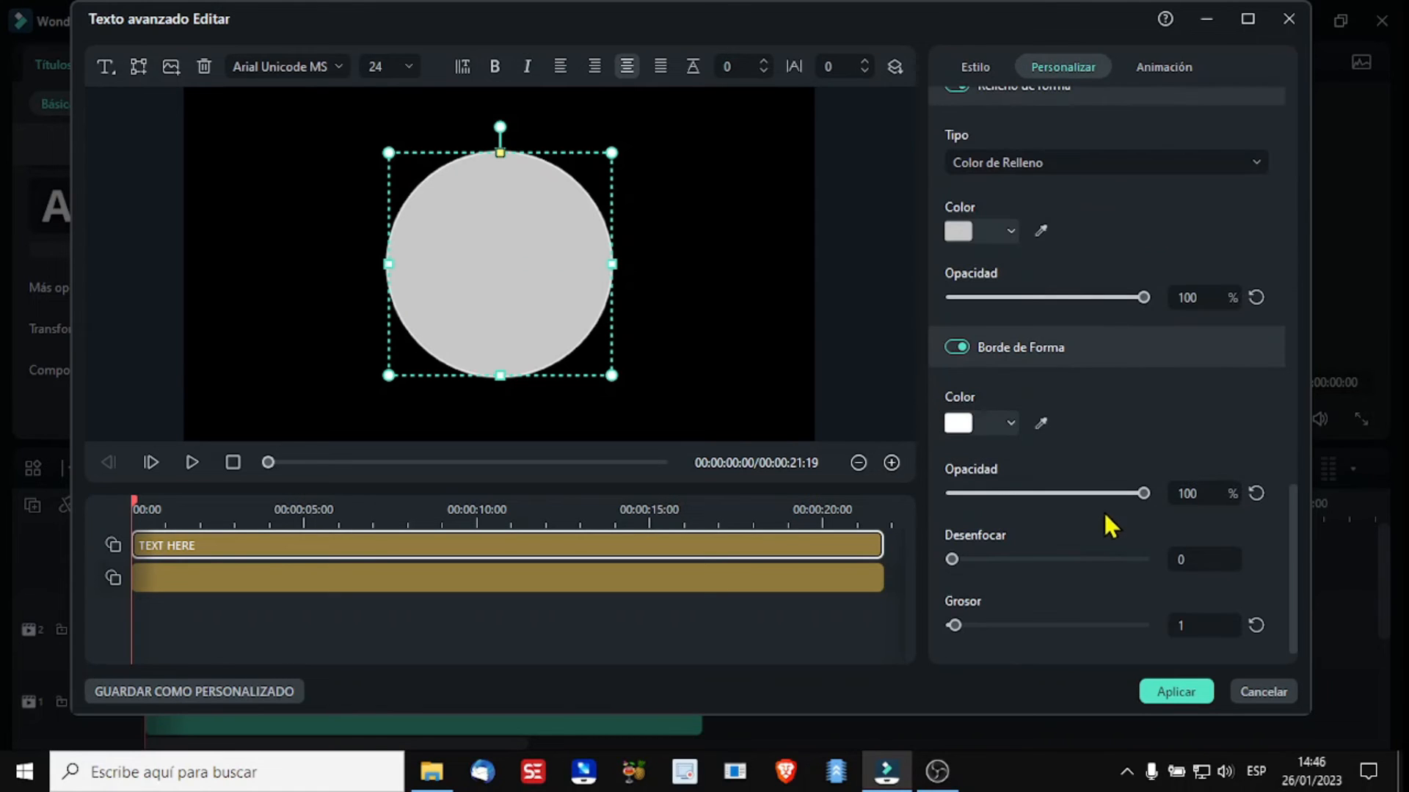
pyautogui.click(1013, 232)
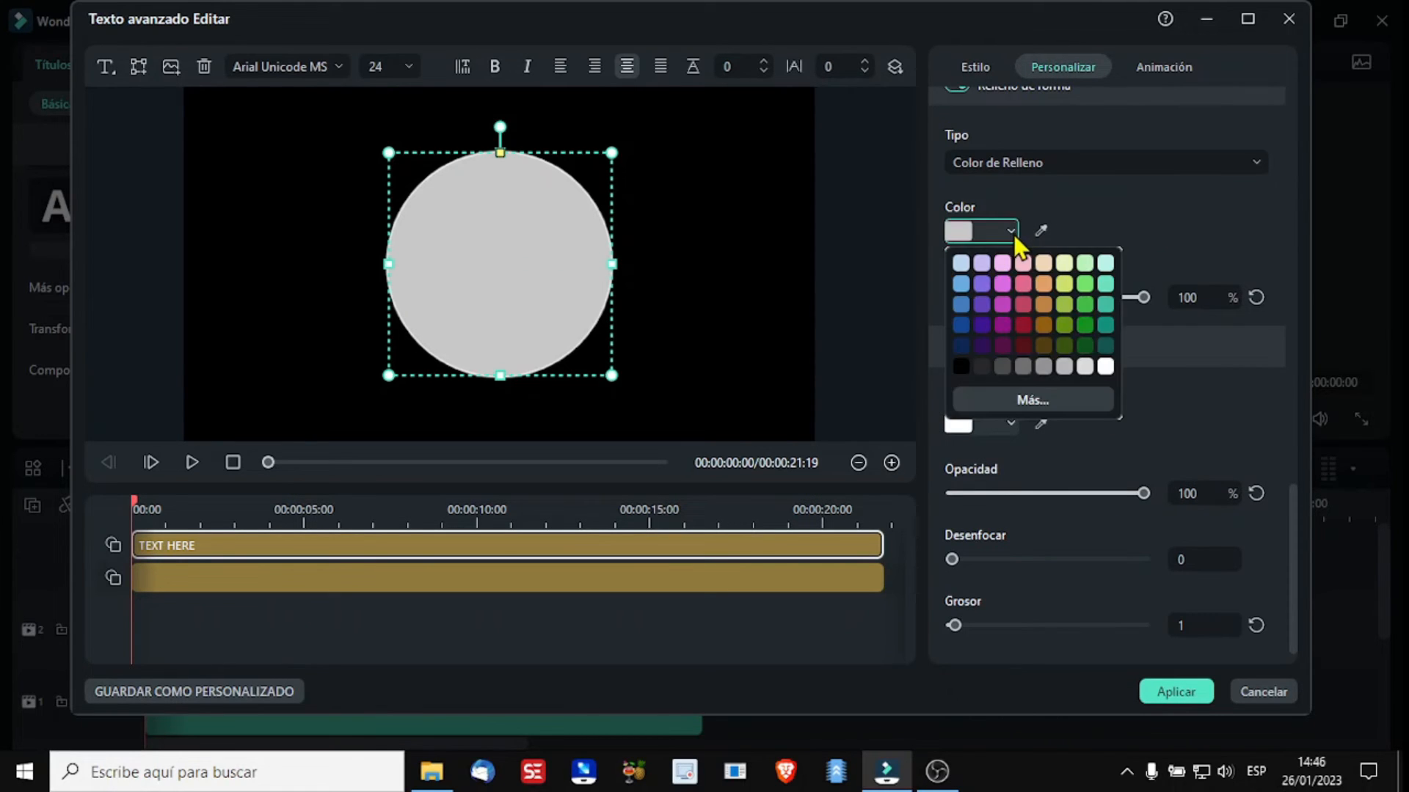
pyautogui.click(1105, 366)
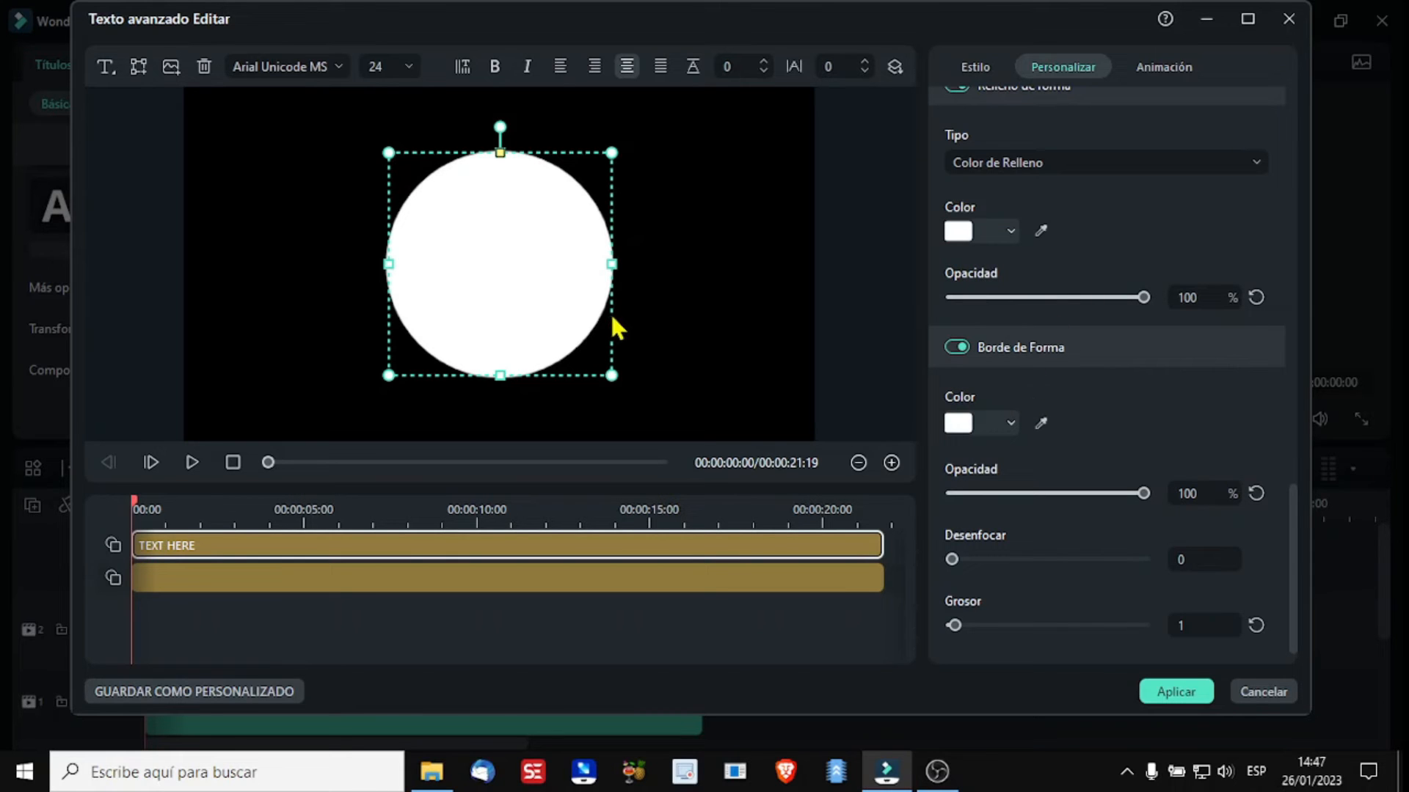
# Step: Apply the white circle to the Básico 1 title and set the title's blending mode to Multiplicar
pyautogui.click(1175, 692)
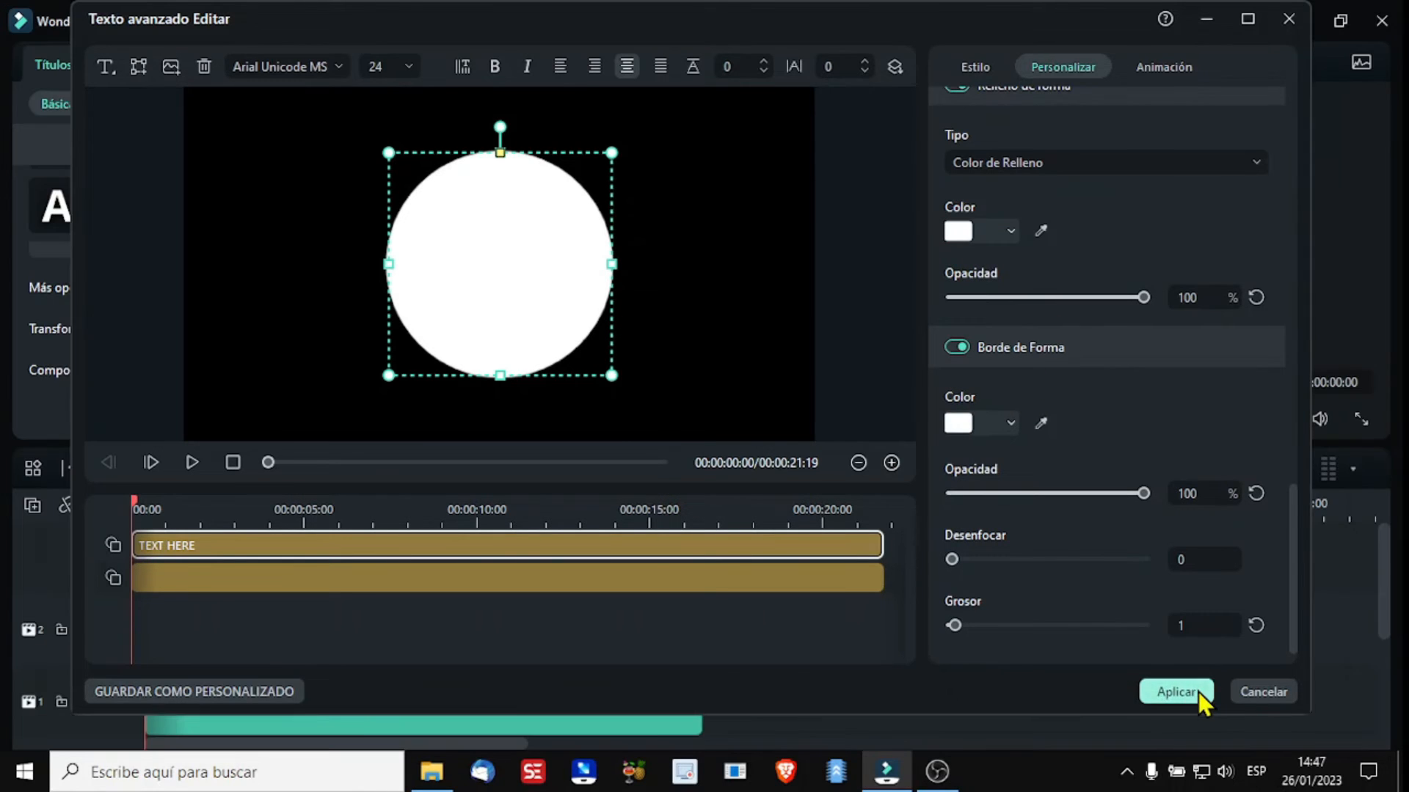
pyautogui.click(125, 66)
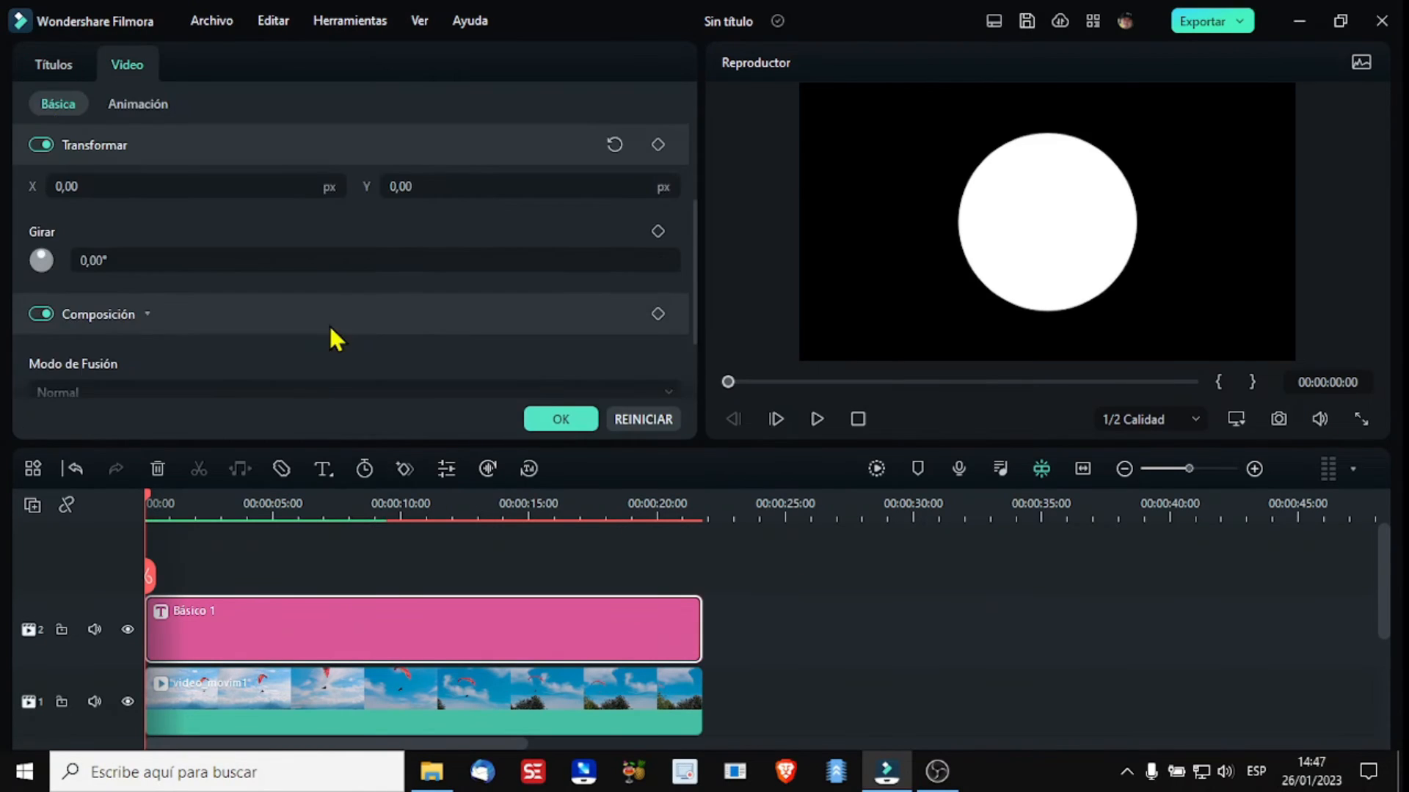
pyautogui.scroll(-2, 192, 311)
pyautogui.click(250, 292)
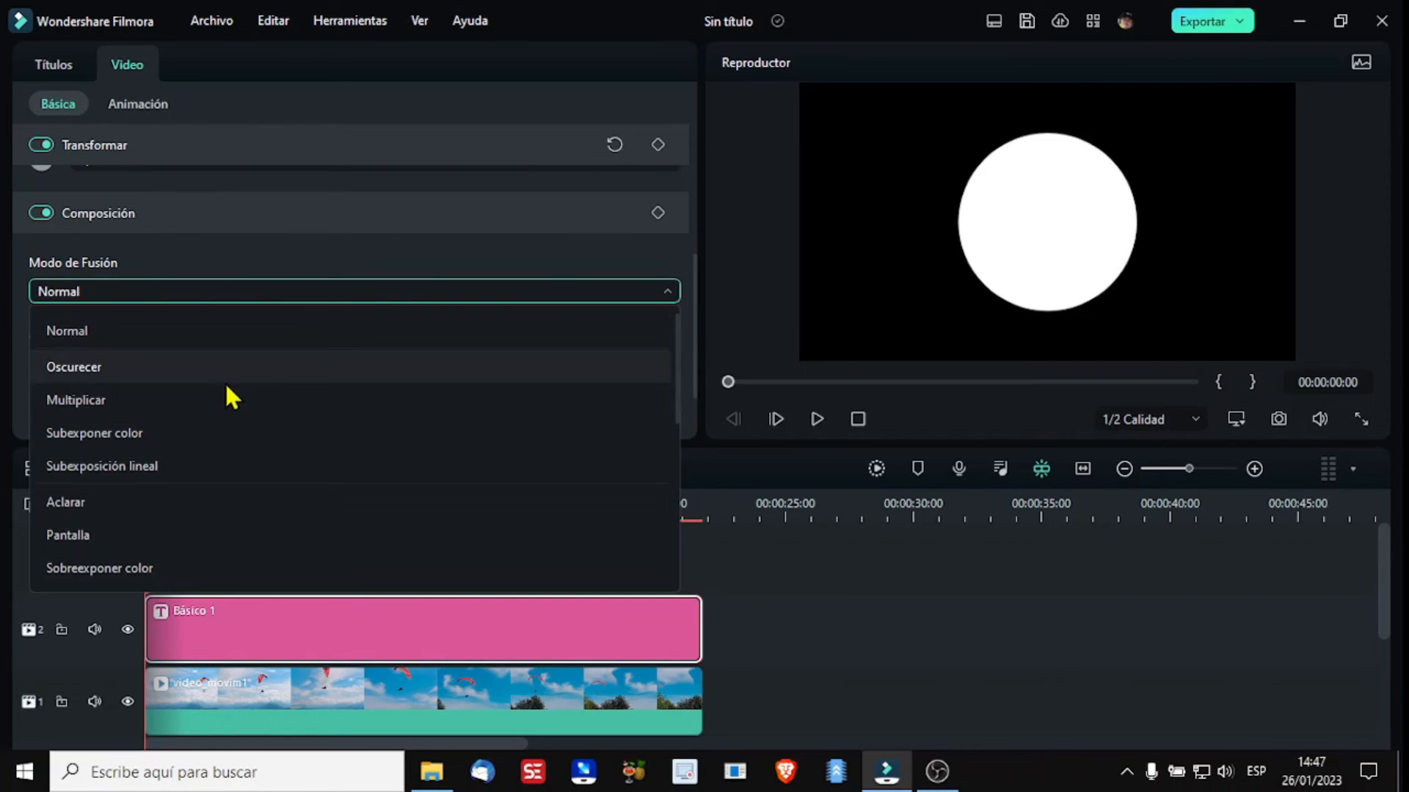
pyautogui.click(219, 408)
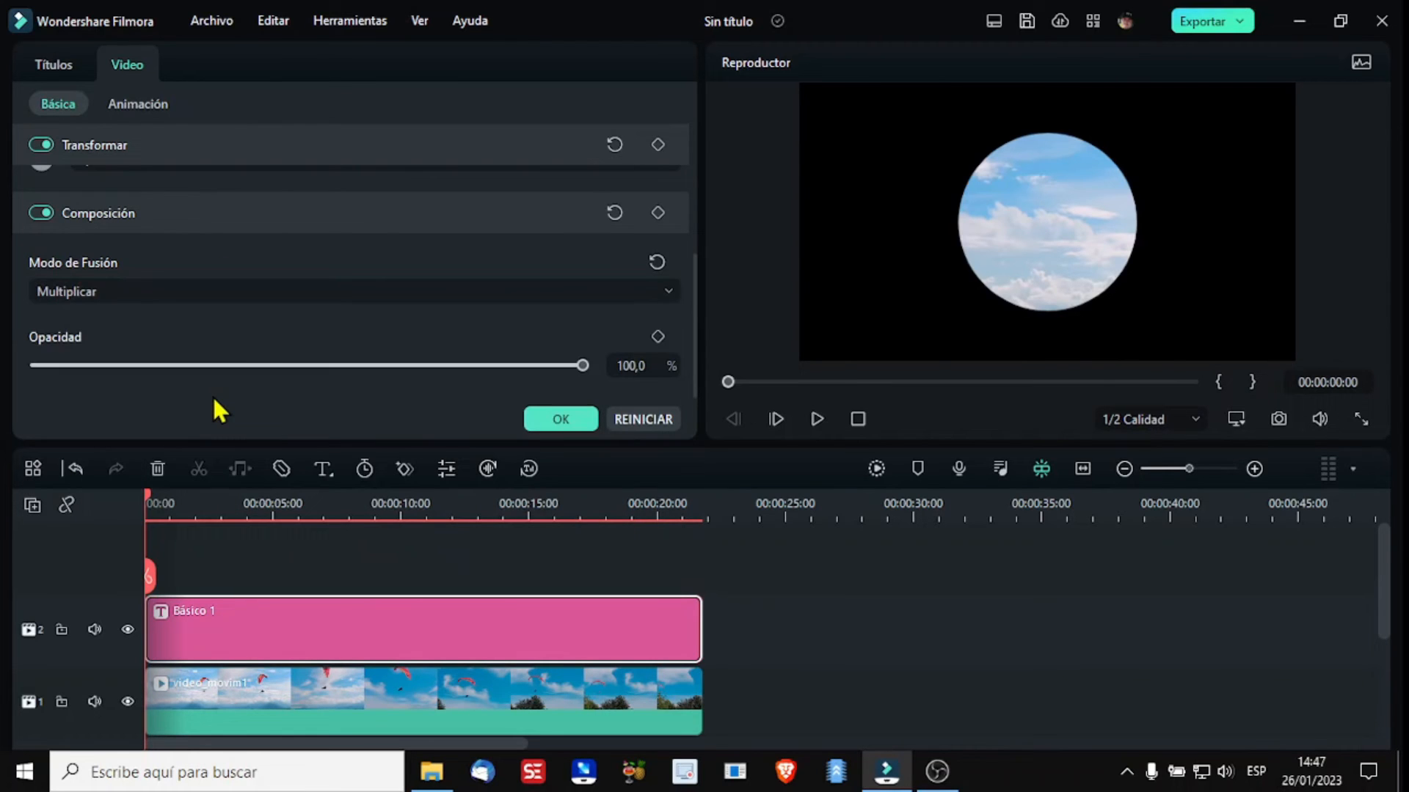
pyautogui.click(561, 420)
# Step: Reopen the title in the advanced text editor, shrink the circle to about a quarter of the frame's width and move it over the paraglider
pyautogui.doubleClick(500, 637)
pyautogui.click(59, 69)
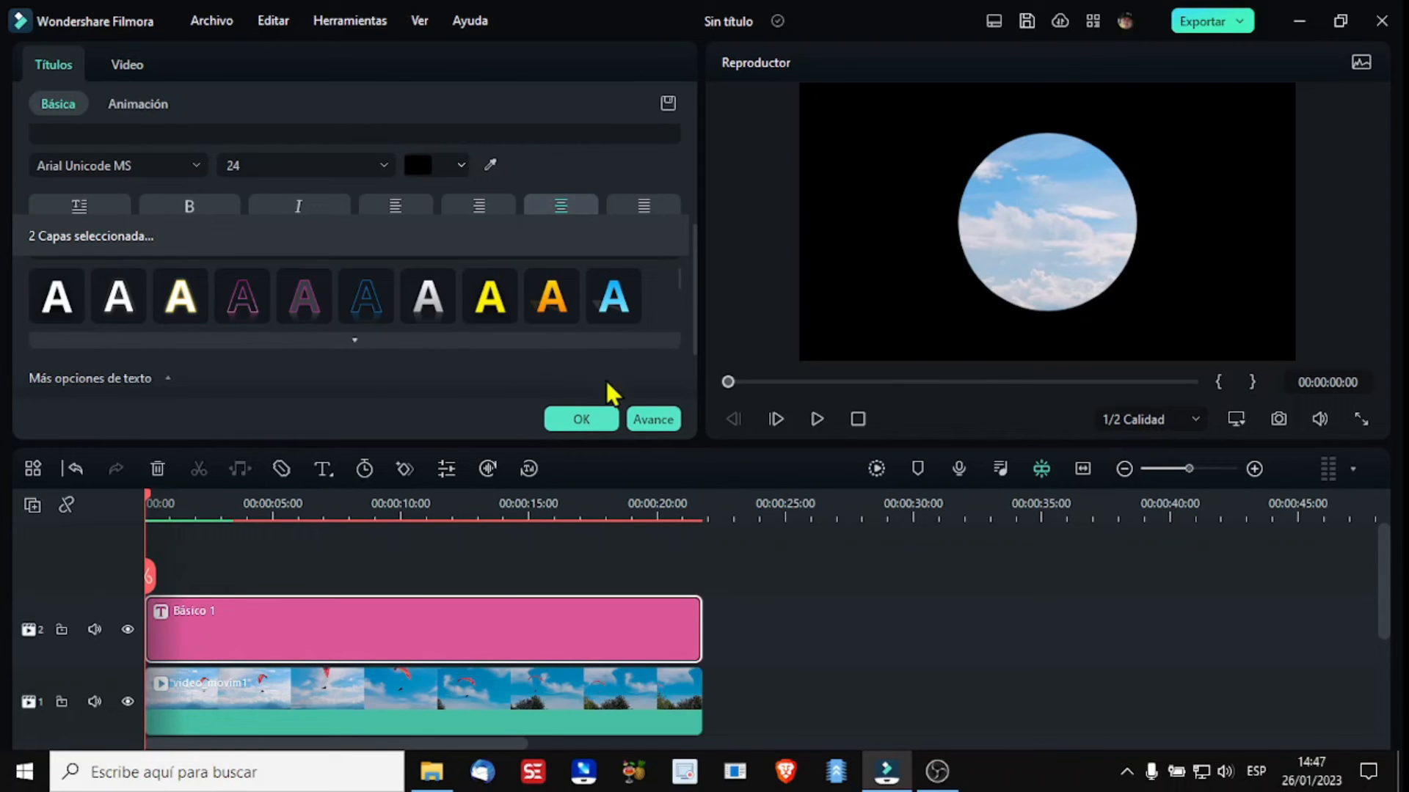
pyautogui.click(655, 420)
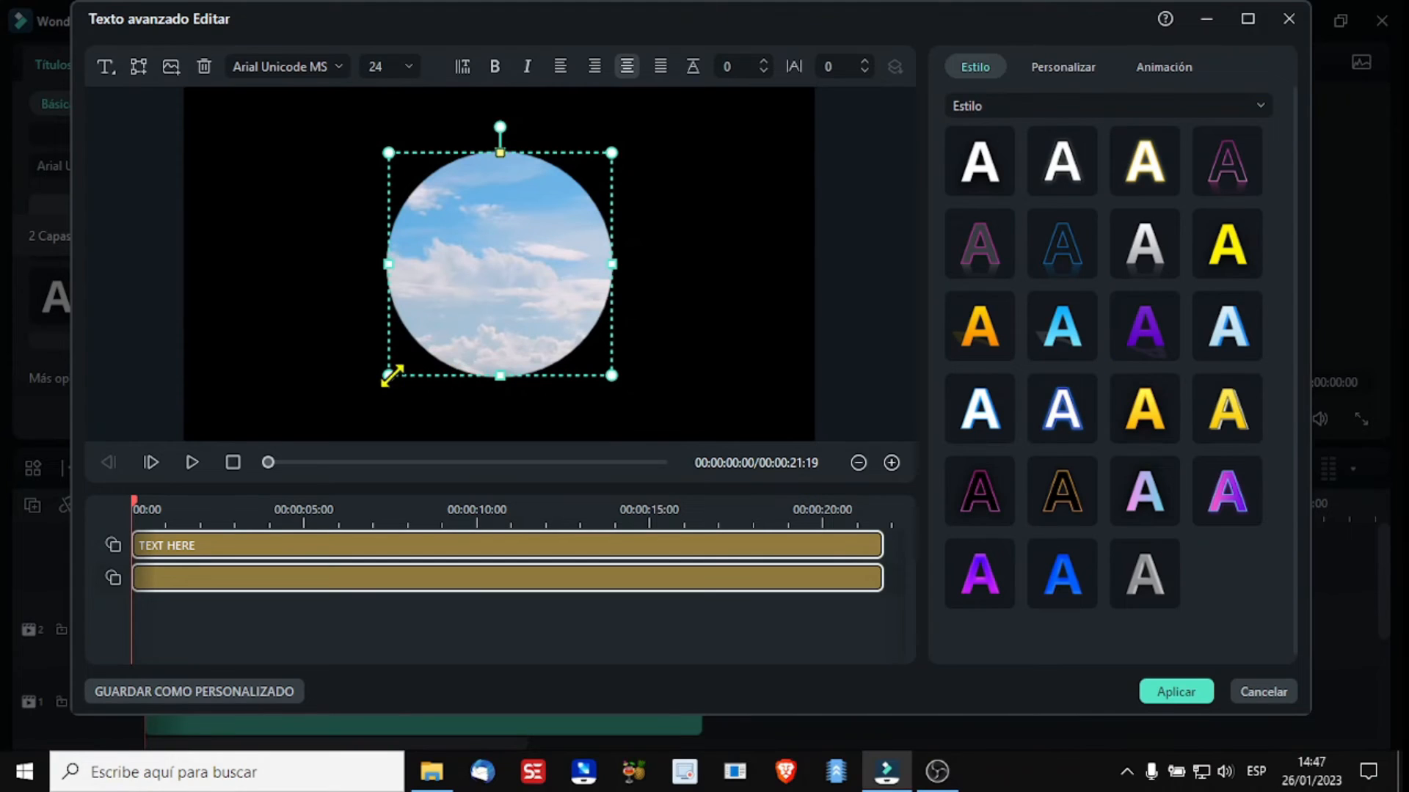
pyautogui.moveTo(391, 376); pyautogui.dragTo(429, 336)
pyautogui.moveTo(499, 298); pyautogui.dragTo(710, 265)
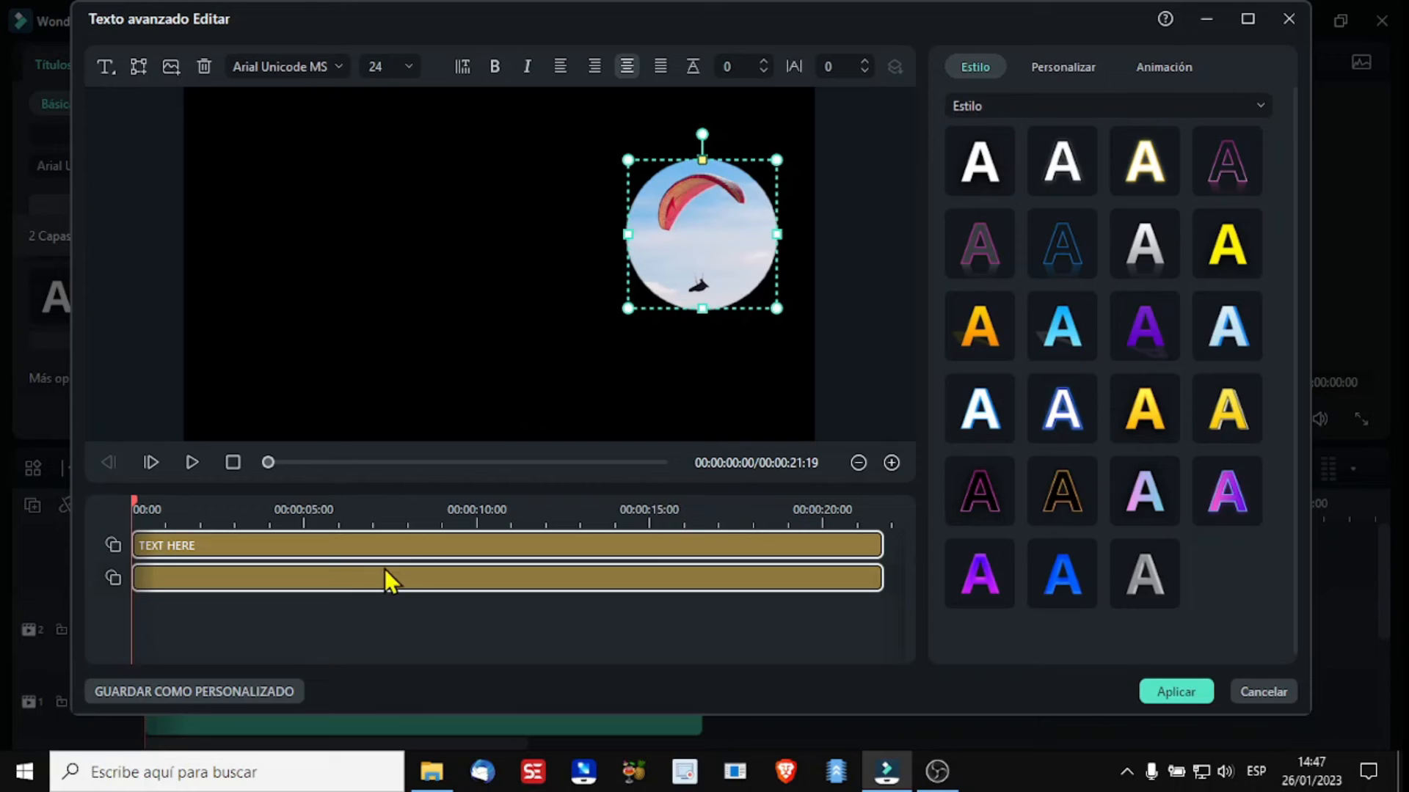
# Step: Delete the placeholder text "TEXT HERE" from the circle's layer
pyautogui.click(428, 543)
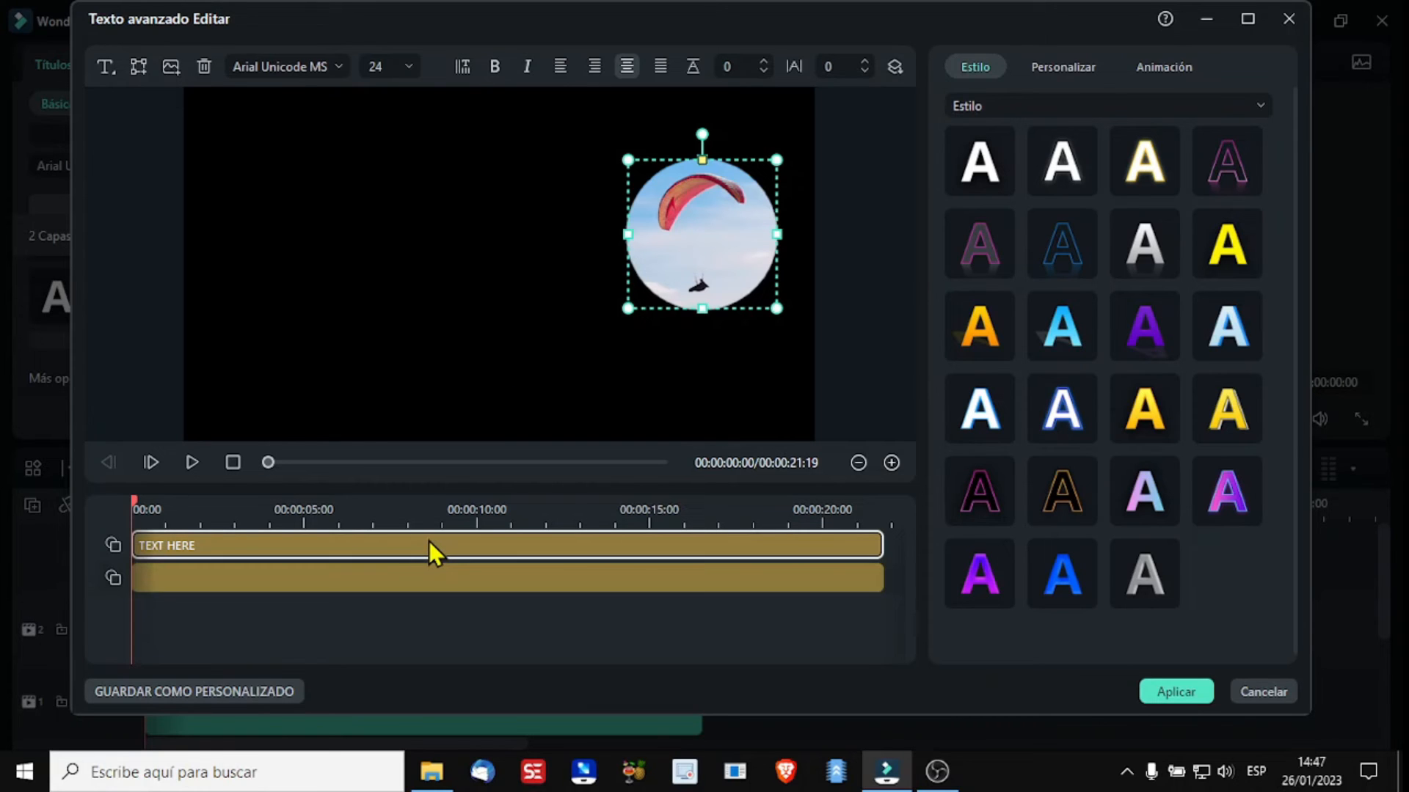
pyautogui.click(1070, 74)
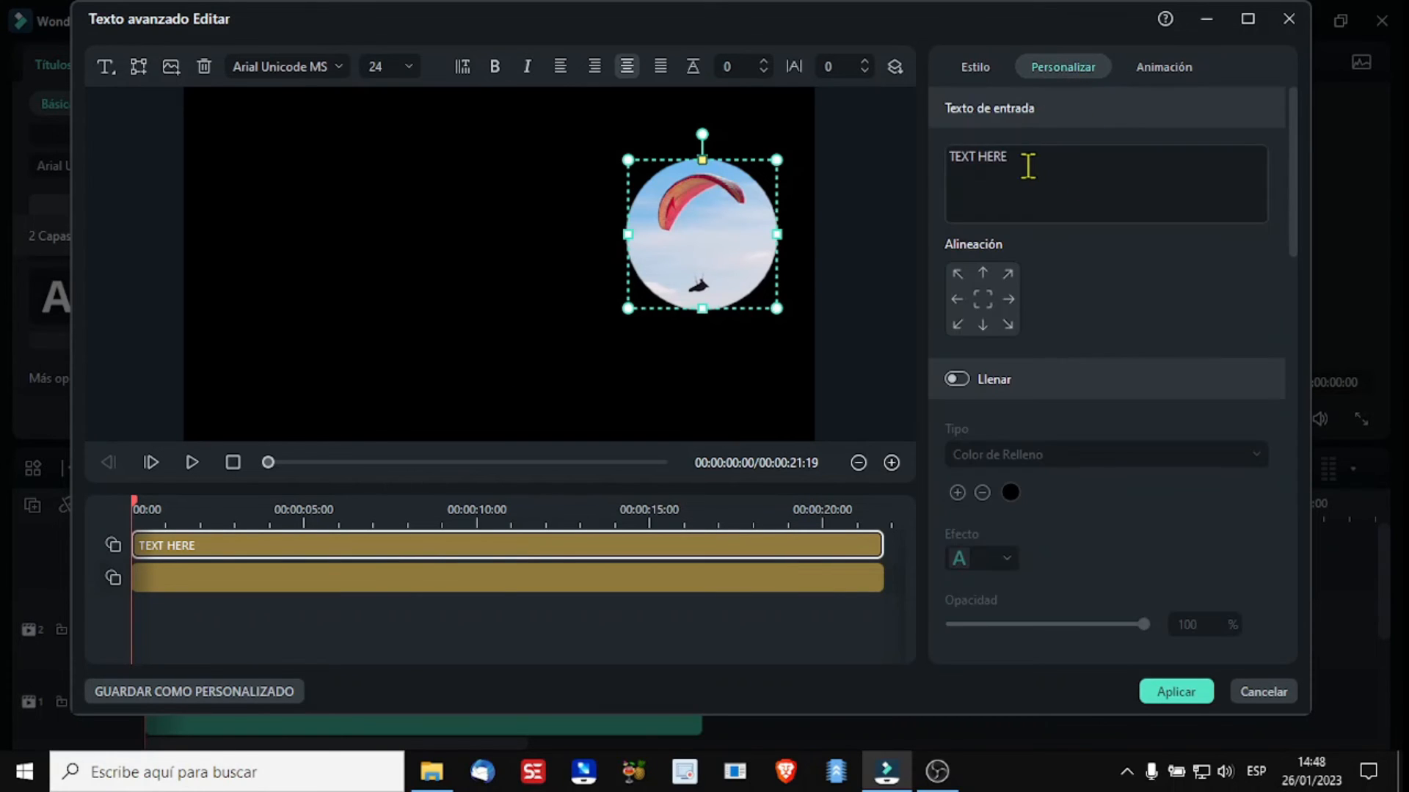
pyautogui.moveTo(1025, 164); pyautogui.dragTo(923, 160)
pyautogui.press('BackSpace')
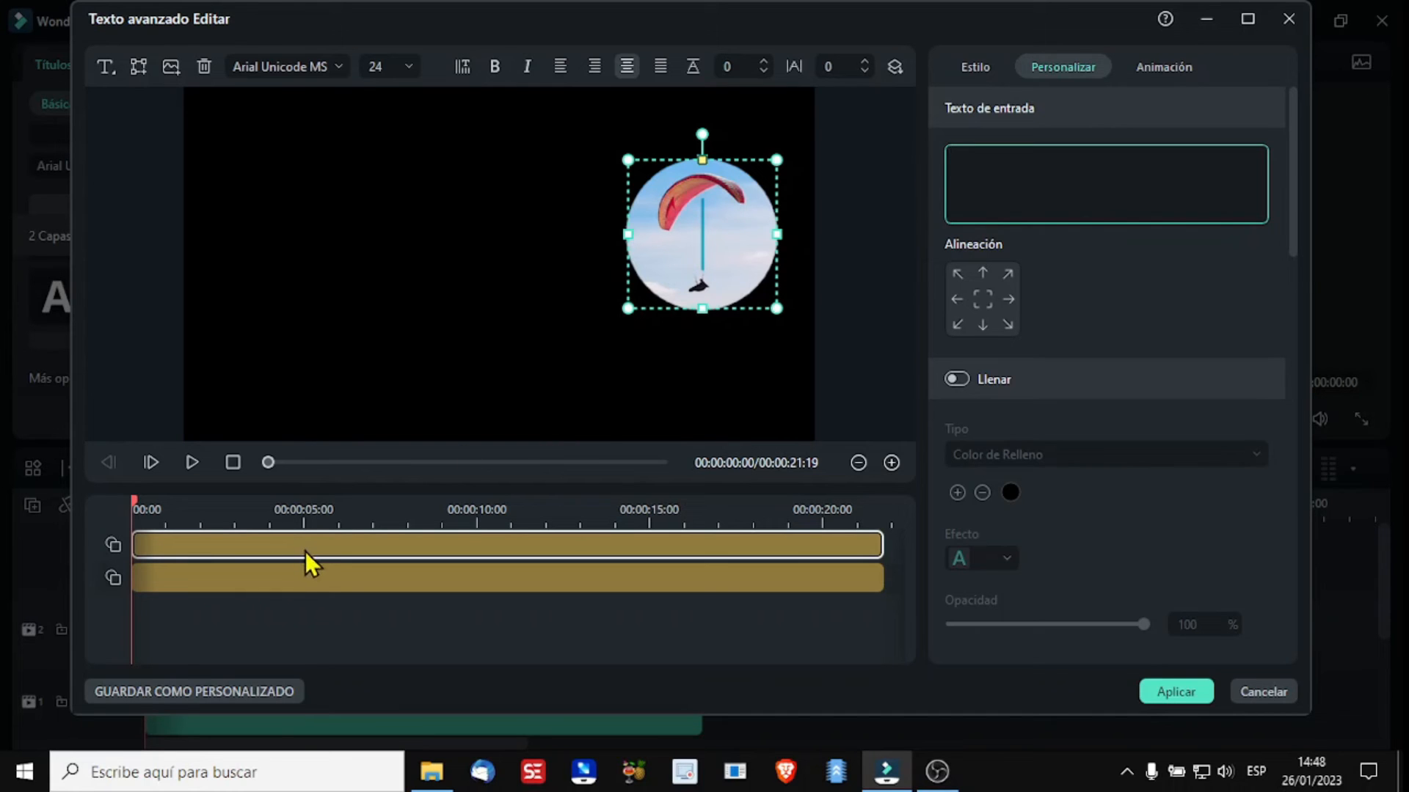
# Step: Set the black rectangle's shape fill opacity to 50% and apply the title changes
pyautogui.click(307, 576)
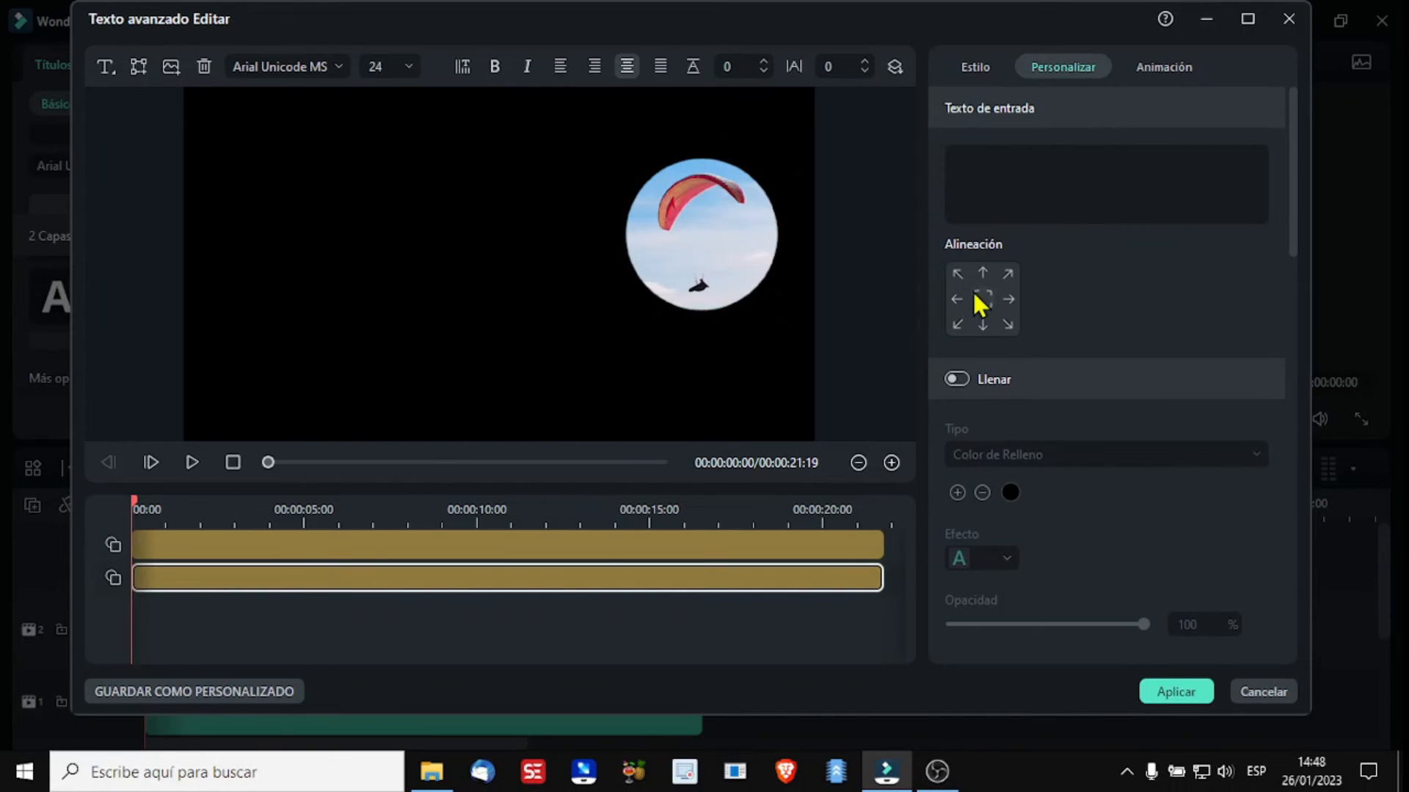
pyautogui.scroll(-8, 1115, 386)
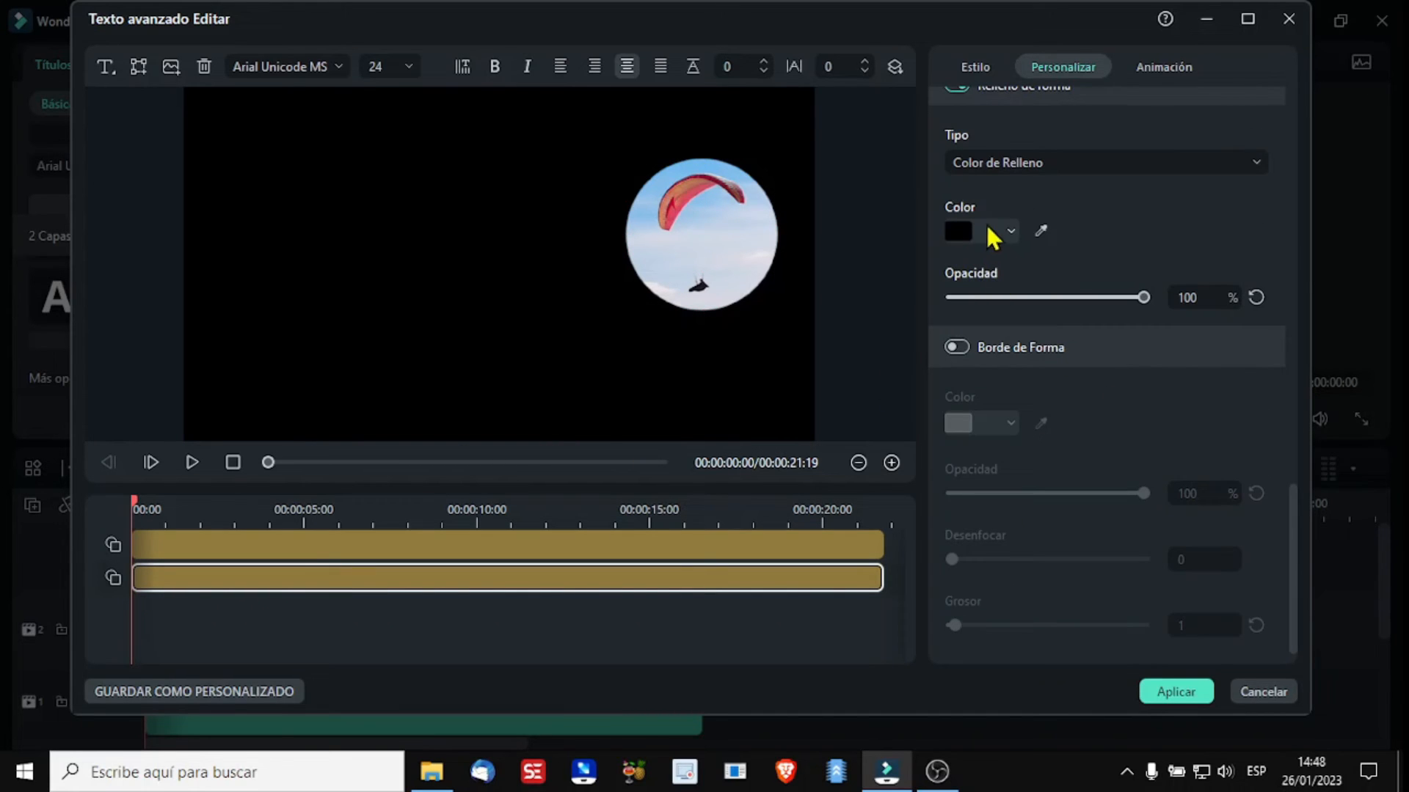
pyautogui.scroll(-3, 1152, 302)
pyautogui.scroll(3, 1155, 315)
pyautogui.moveTo(1143, 297); pyautogui.dragTo(1044, 308)
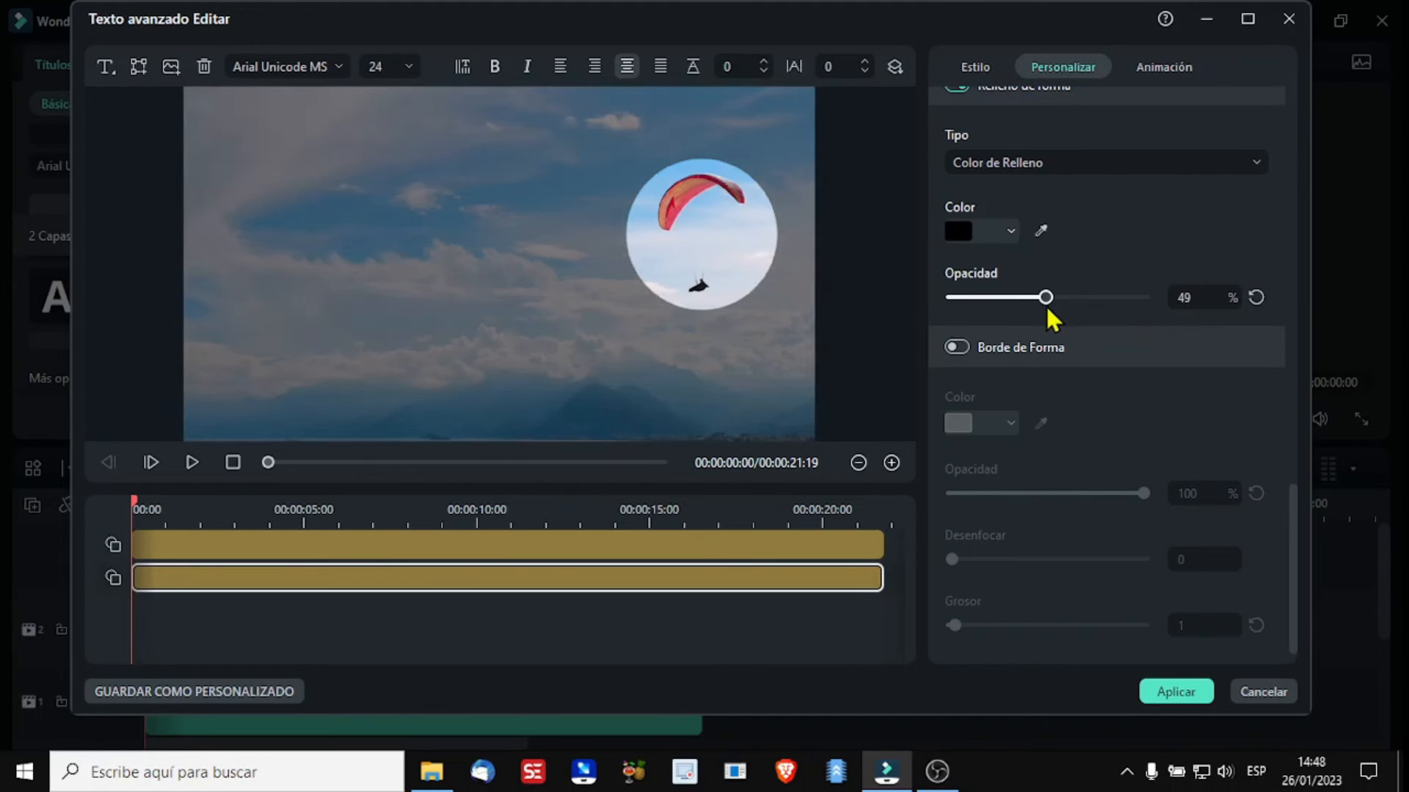
pyautogui.click(1188, 297)
pyautogui.write('50')
pyautogui.press('Return')
pyautogui.click(1182, 691)
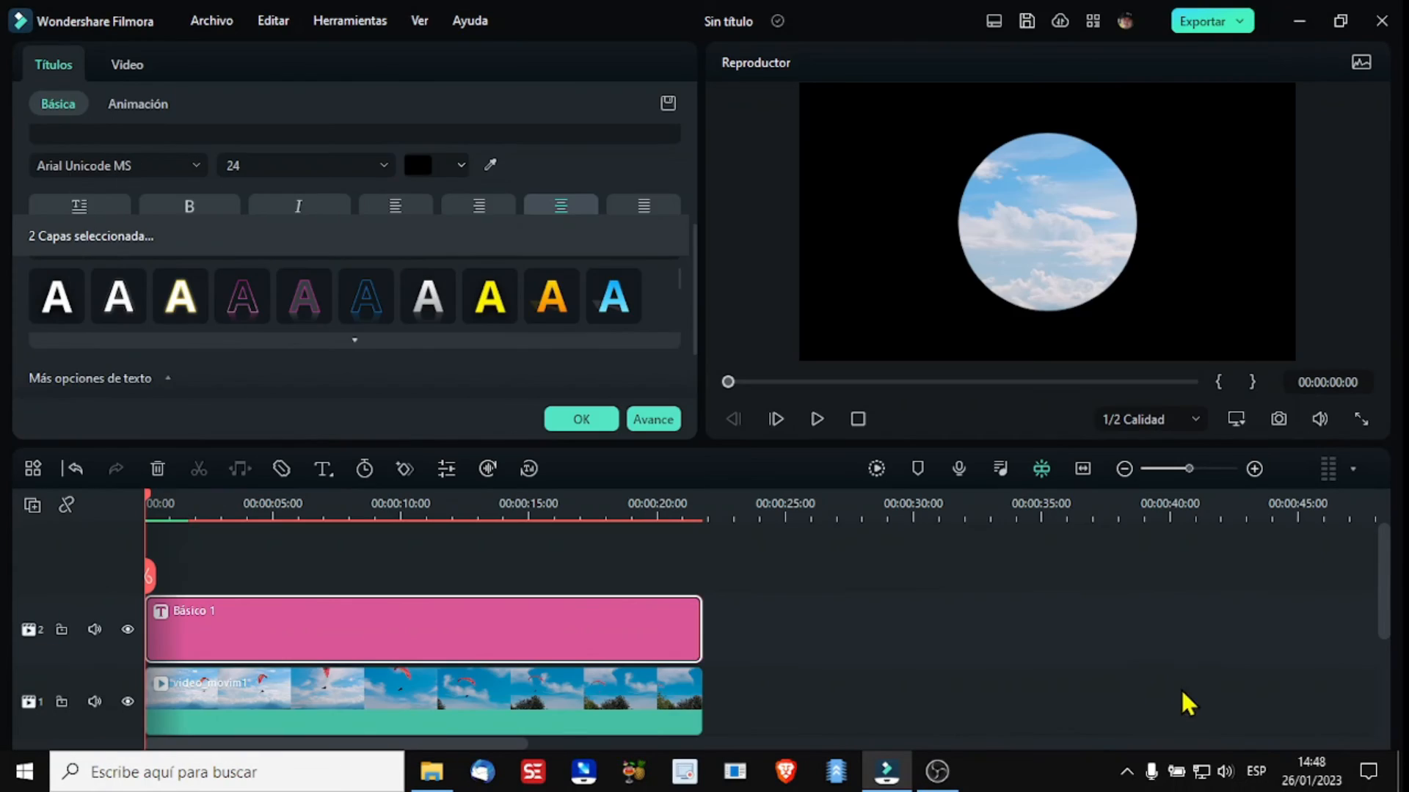
# Step: Enable motion tracking on the video_movim1 clip and hide the Básico 1 title's track
pyautogui.click(360, 630)
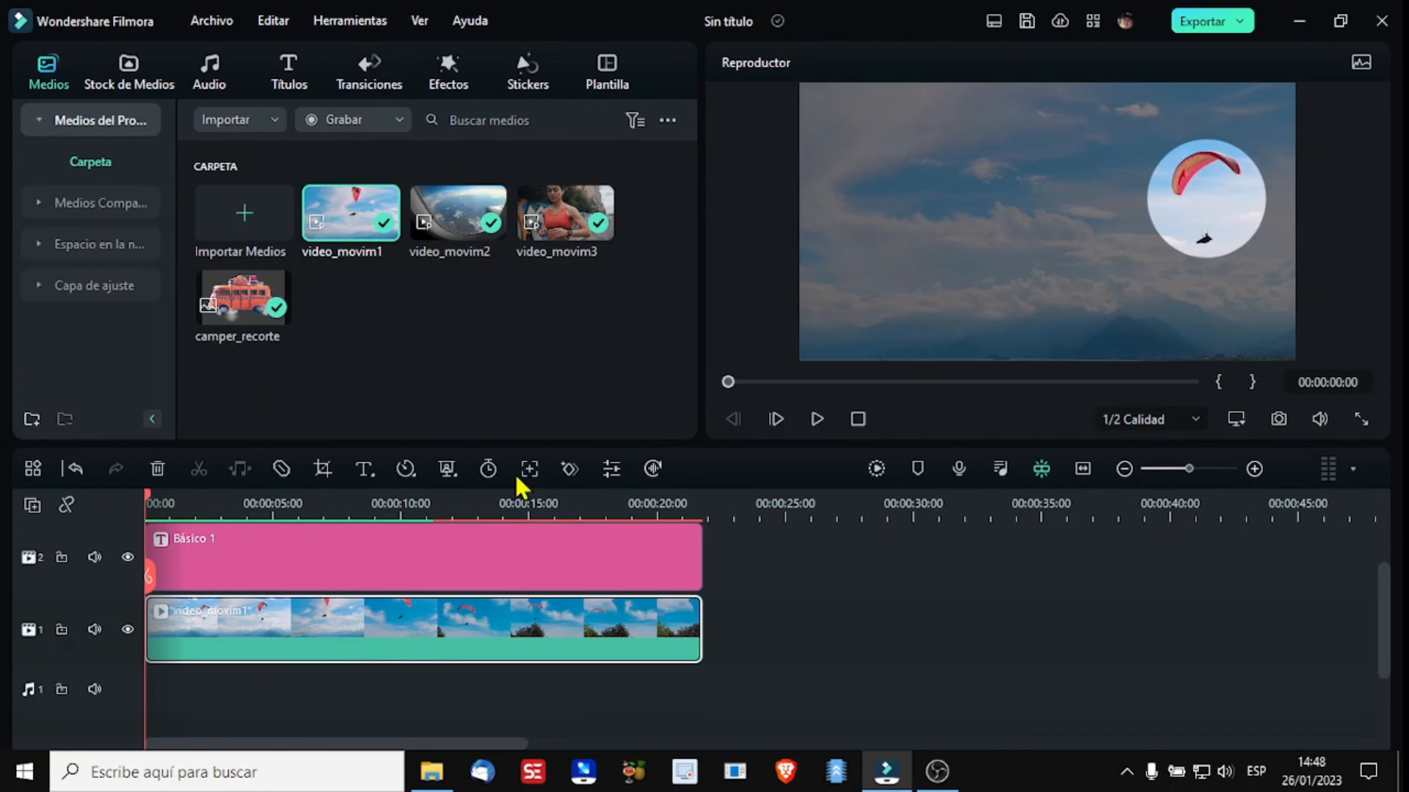
pyautogui.doubleClick(242, 558)
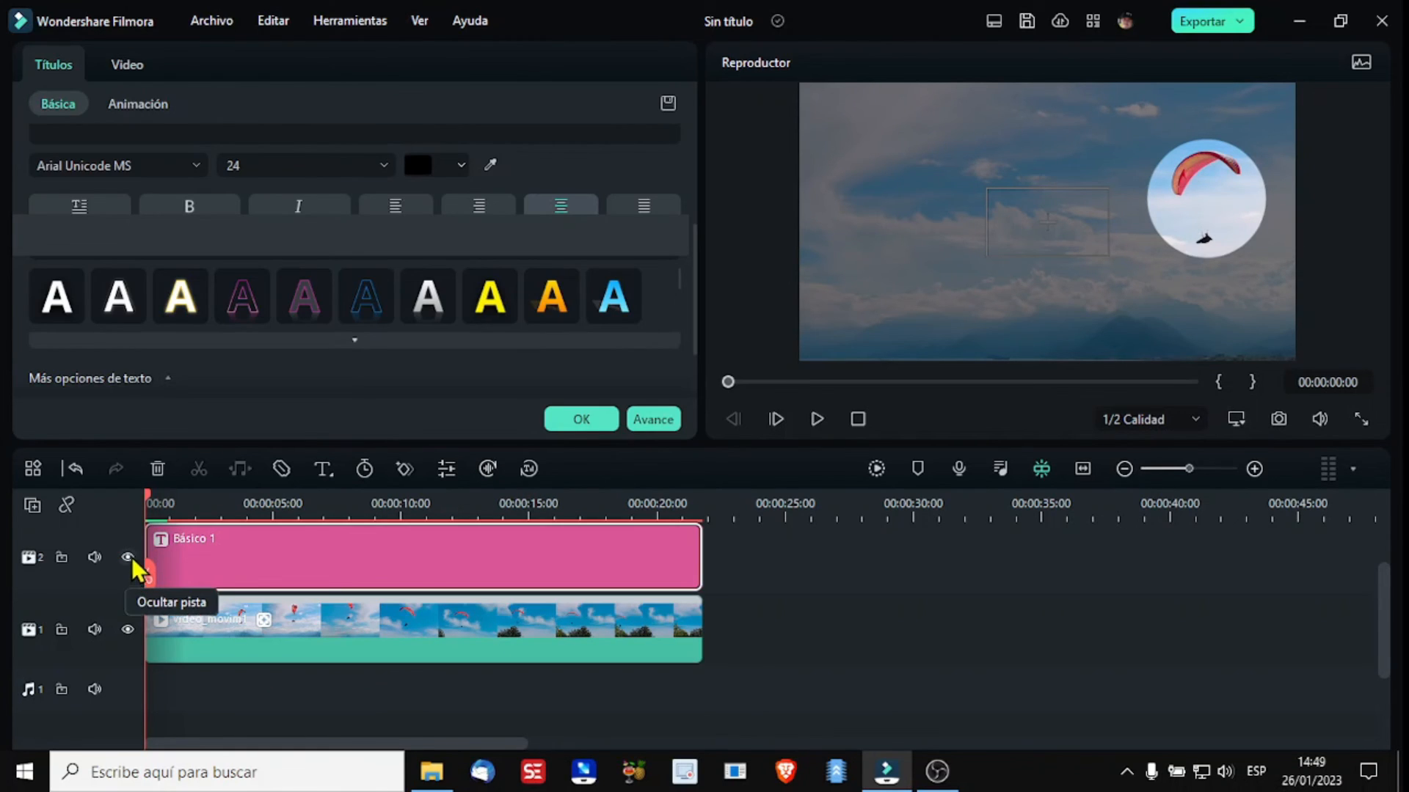
pyautogui.click(127, 557)
pyautogui.click(1045, 225)
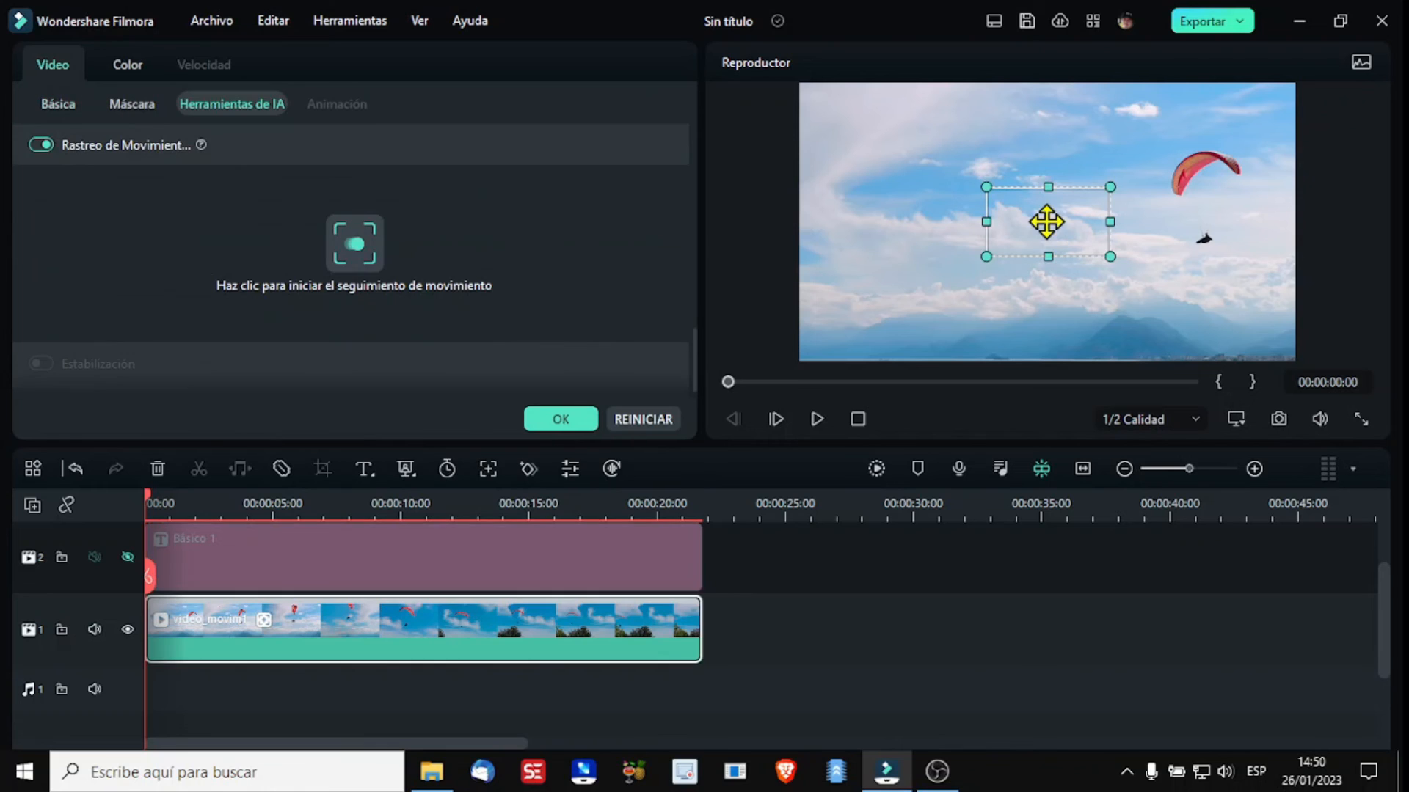
# Step: Fit the tracking box around the paraglider and run the motion tracking analysis
pyautogui.moveTo(1046, 221); pyautogui.dragTo(1136, 215)
pyautogui.moveTo(1245, 211); pyautogui.dragTo(1272, 141)
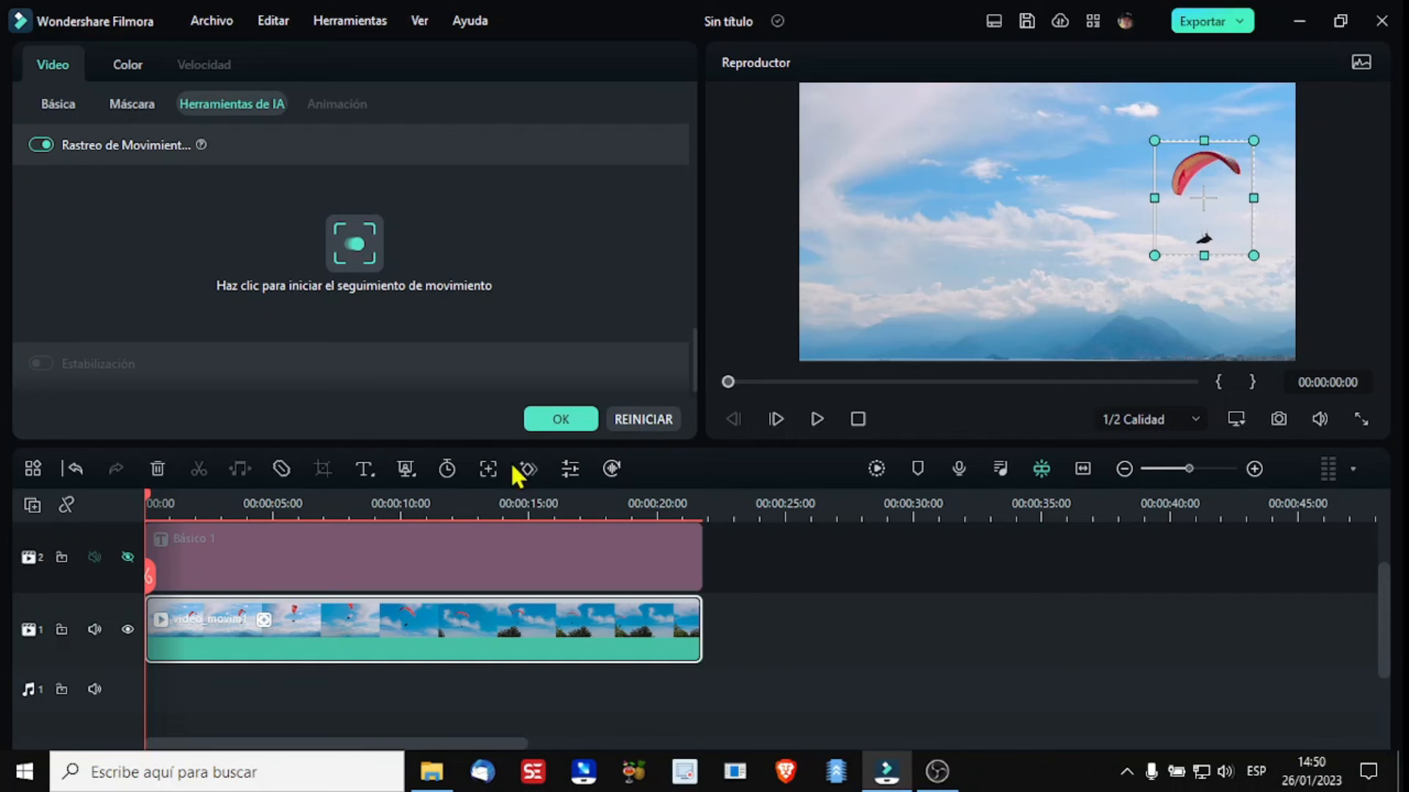
pyautogui.click(355, 246)
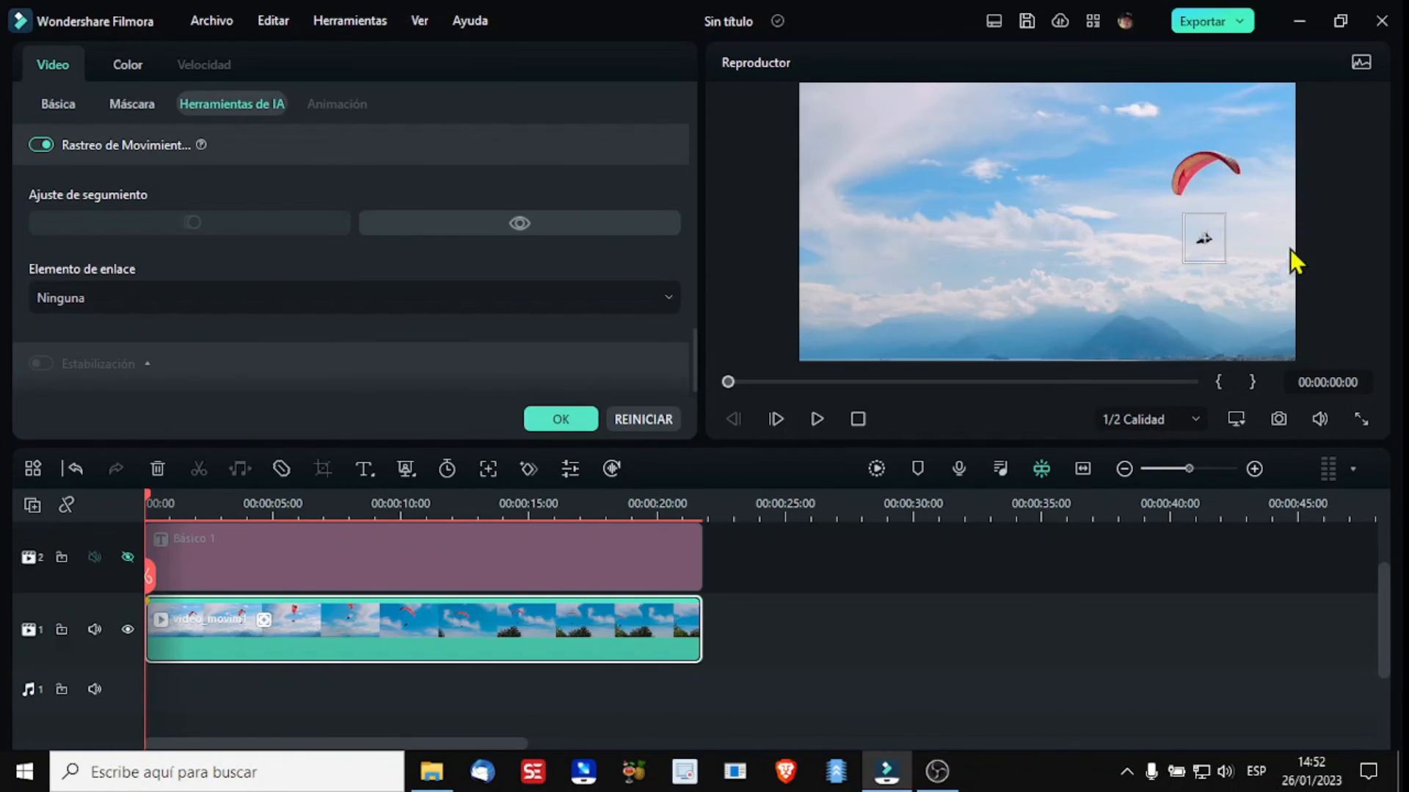
# Step: Show the title track again, link Básico 1 to the clip's motion tracking and confirm the settings
pyautogui.click(127, 557)
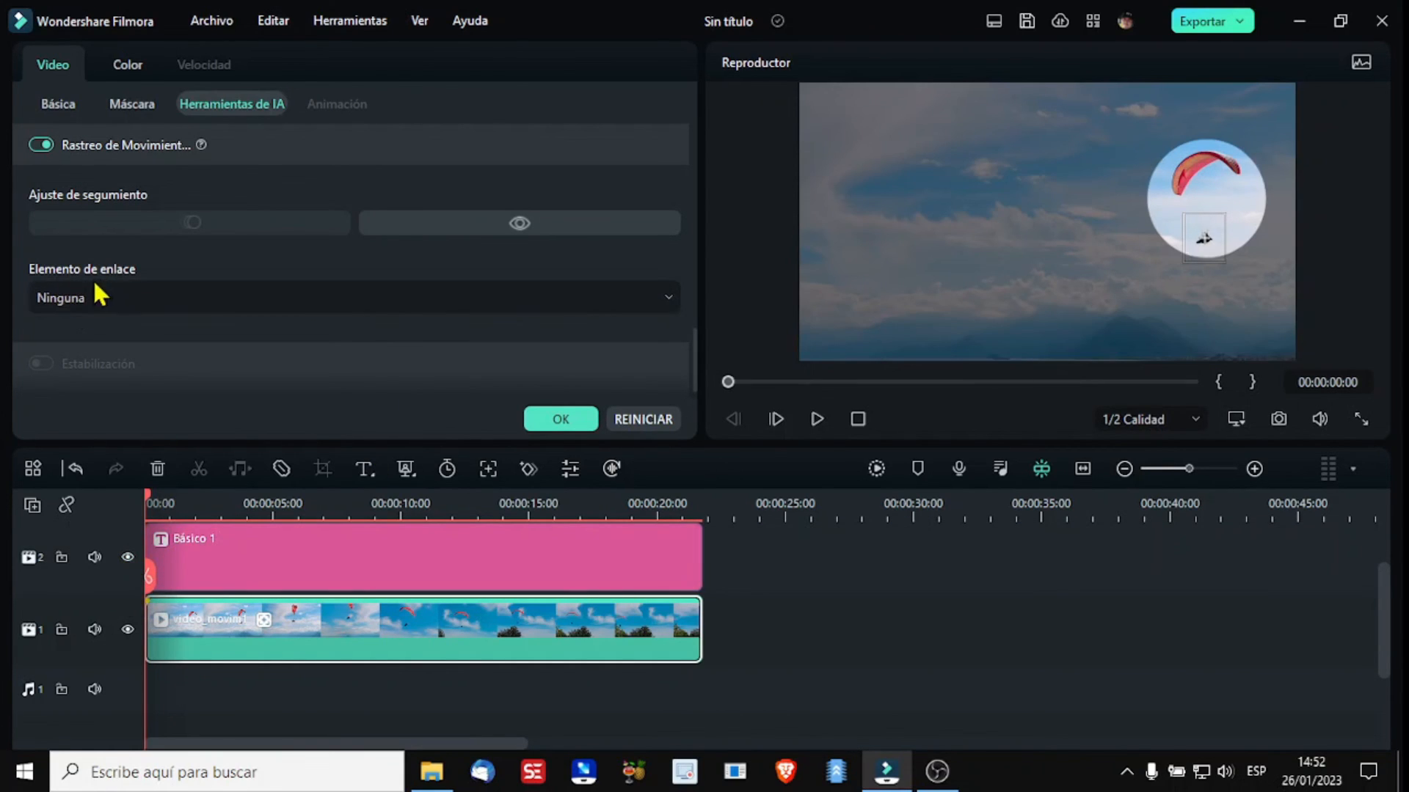
pyautogui.click(321, 301)
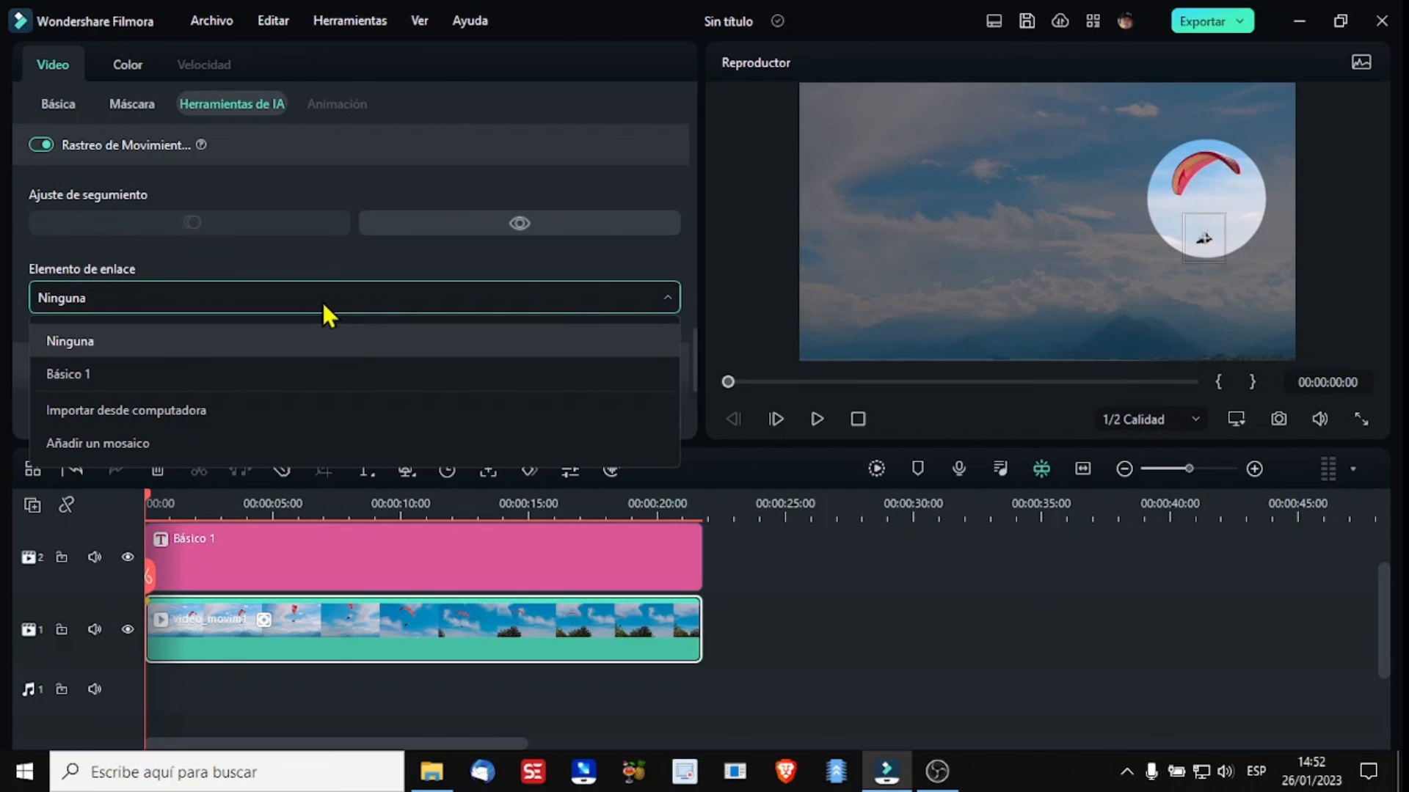
pyautogui.click(79, 374)
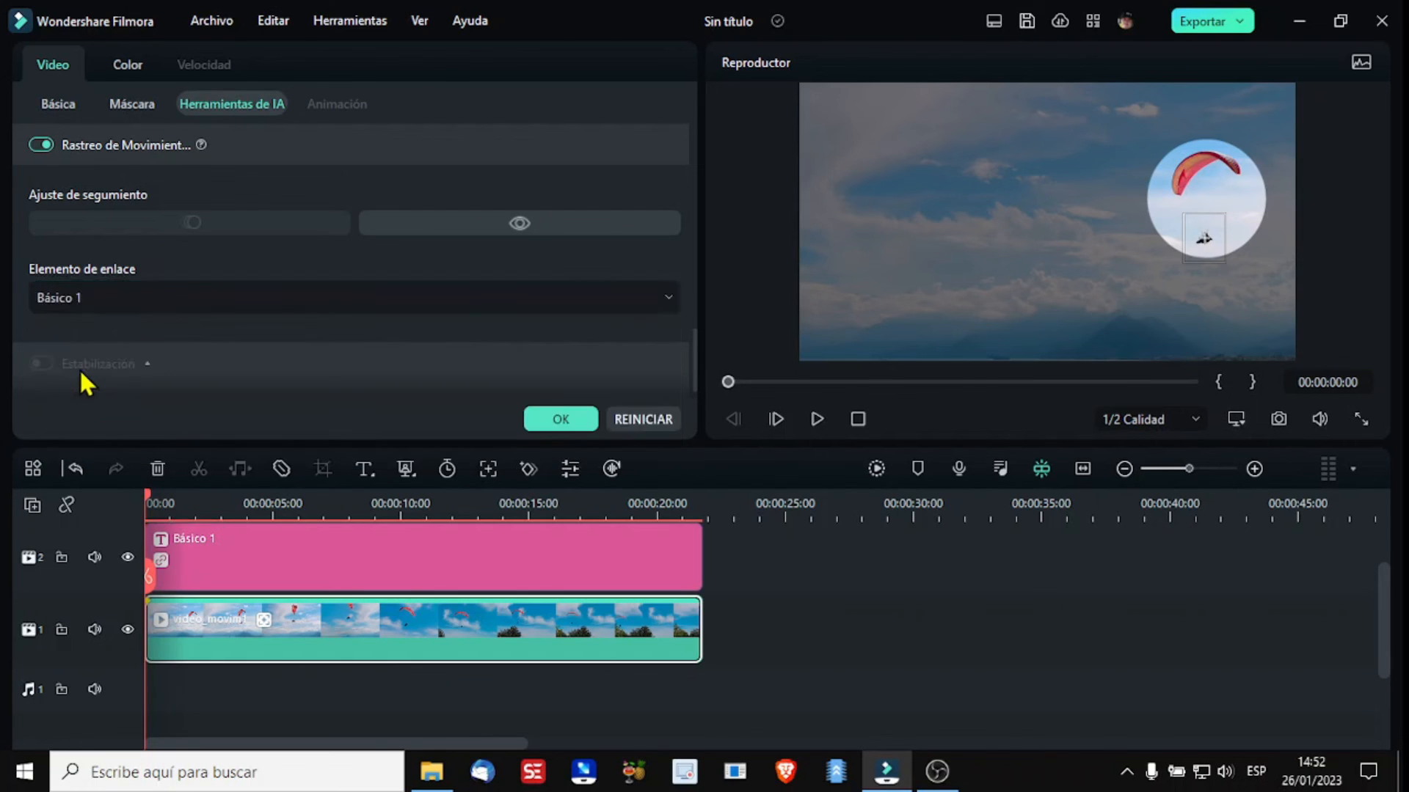
pyautogui.click(558, 416)
pyautogui.click(580, 418)
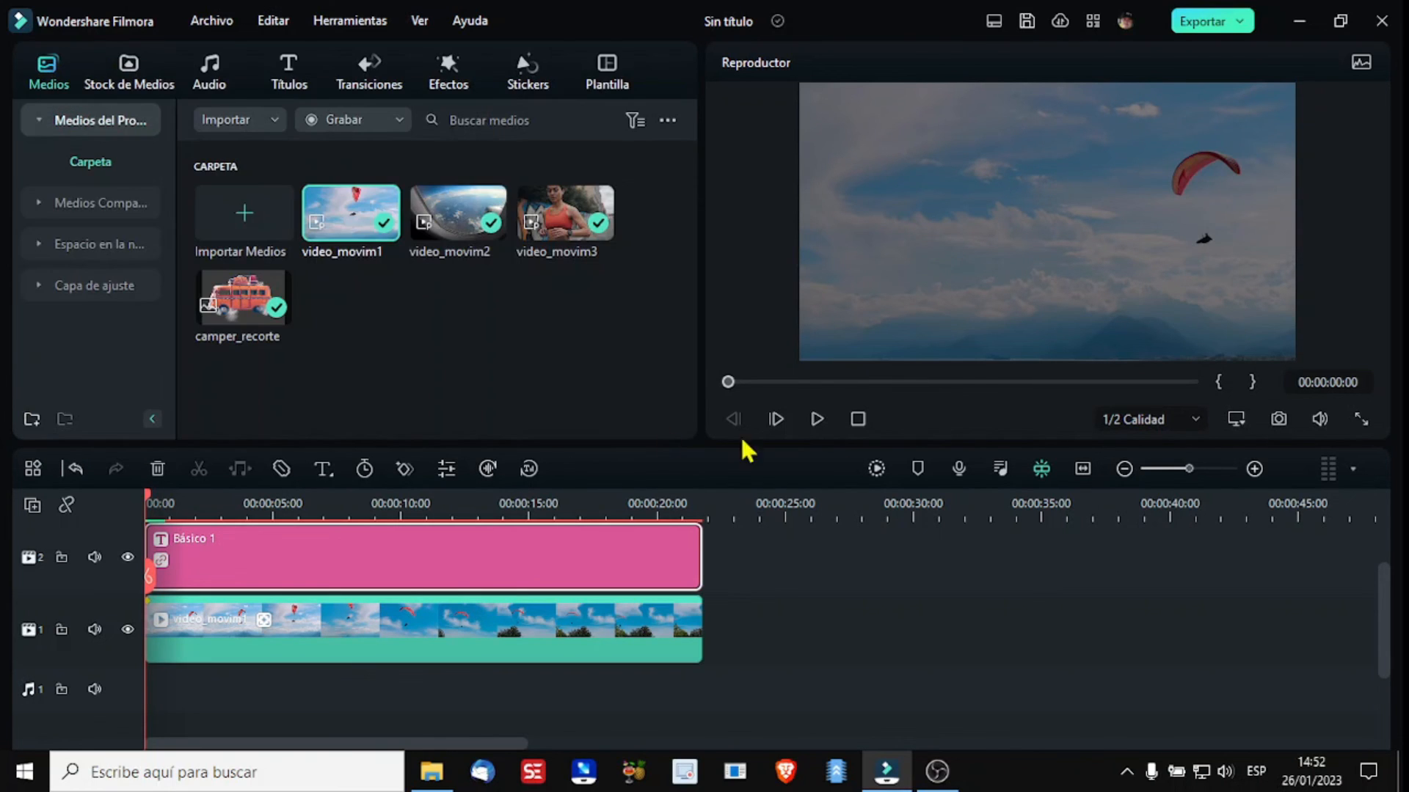
# Step: Render the timeline preview for smooth playback
pyautogui.click(877, 469)
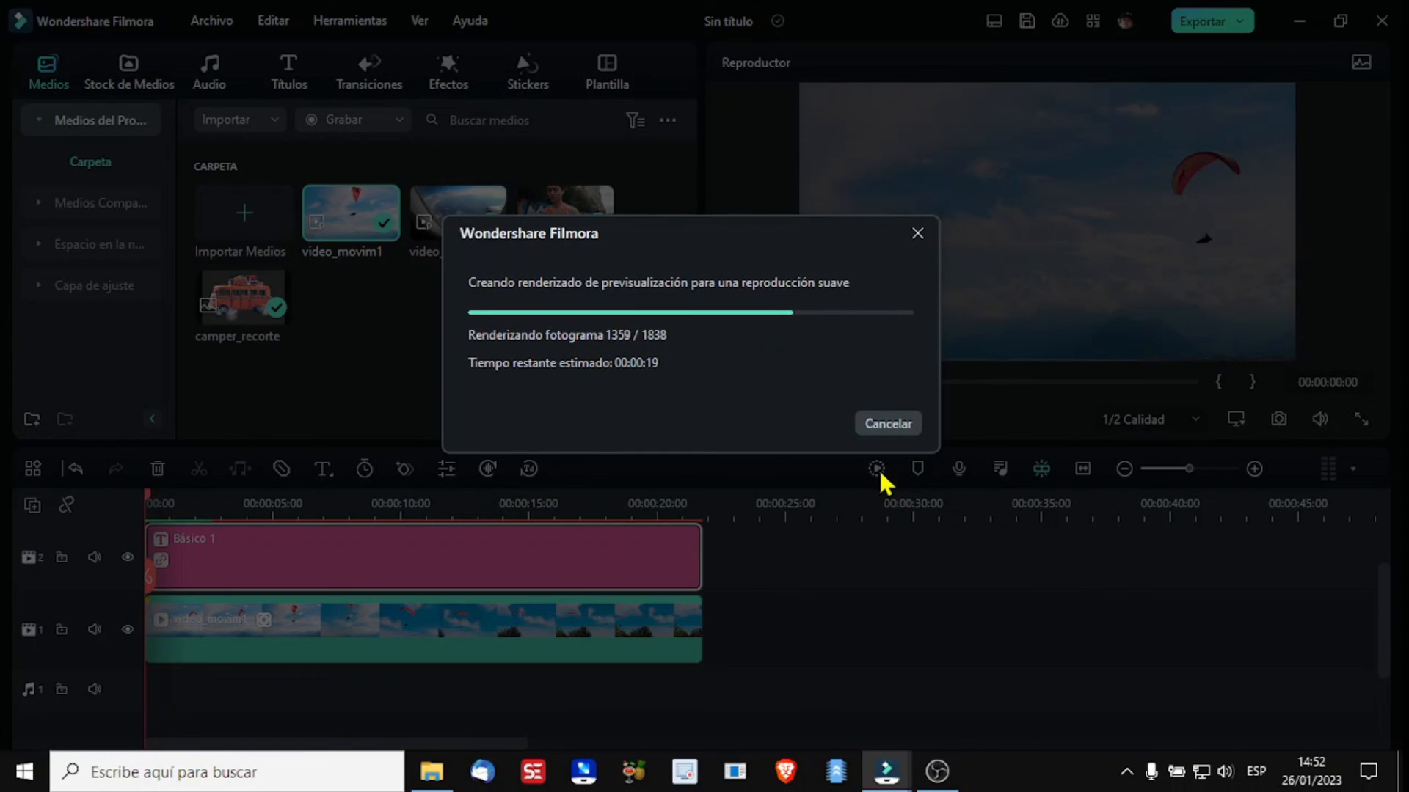